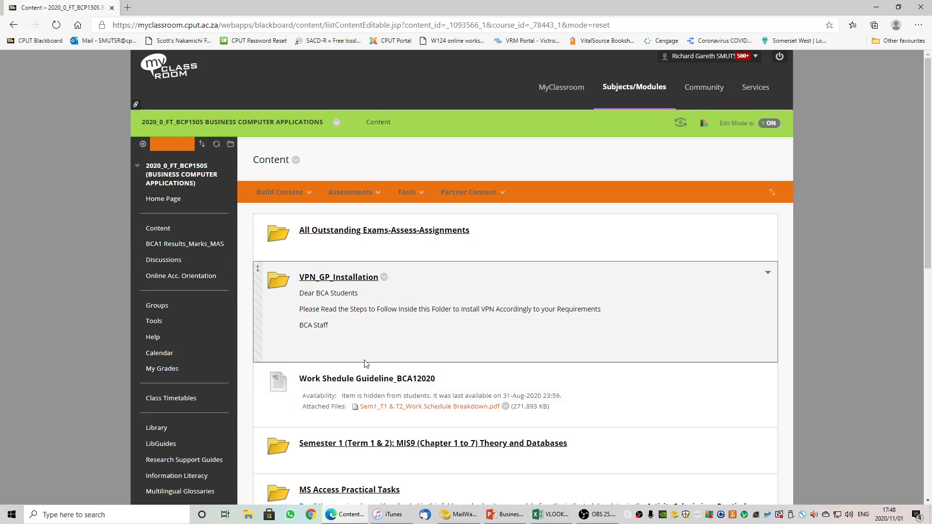
Open the MS Excel Practical Tasks folder, open its Practical_Excel V & H Lookups folder and look through the listed exercises.
{"action": "scroll", "coordinate": [365, 365], "scroll_direction": "down", "scroll_amount": 5}
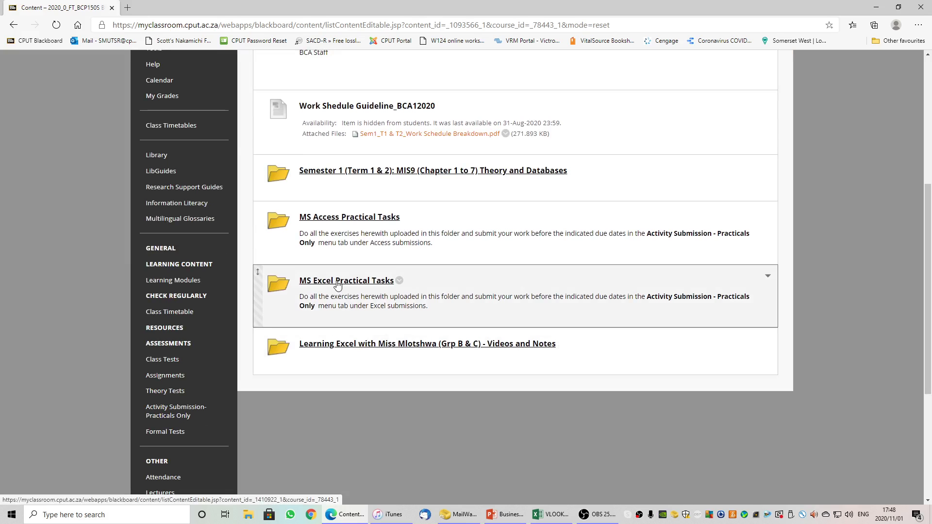
{"action": "left_click", "coordinate": [338, 284]}
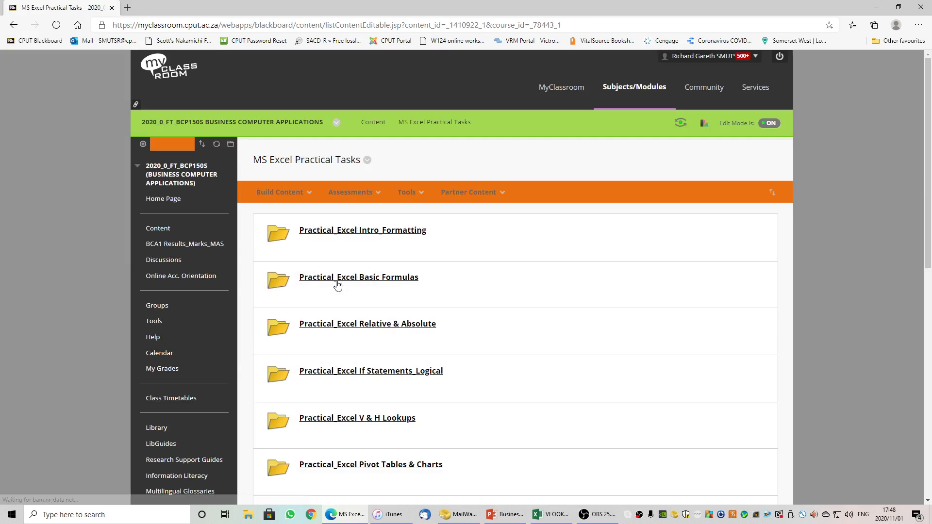
{"action": "scroll", "coordinate": [353, 333], "scroll_direction": "down", "scroll_amount": 2}
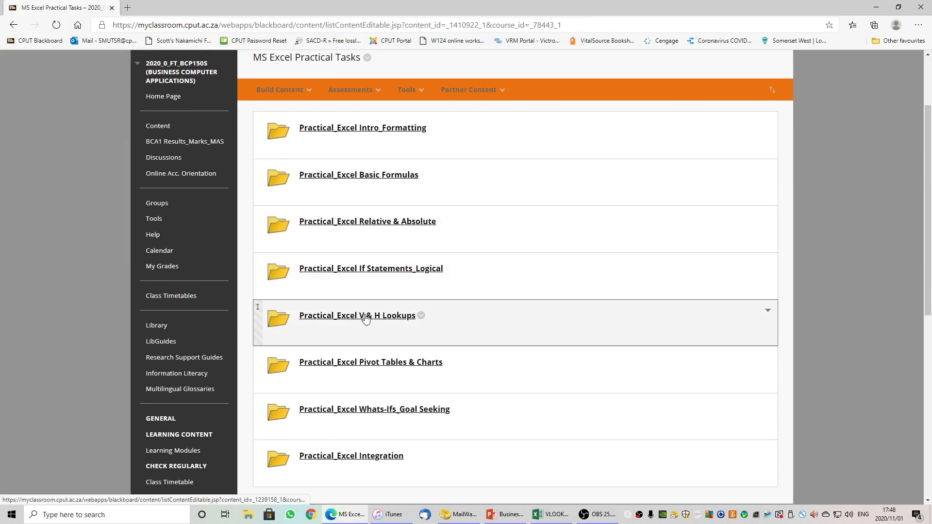
{"action": "scroll", "coordinate": [365, 321], "scroll_direction": "down", "scroll_amount": 2}
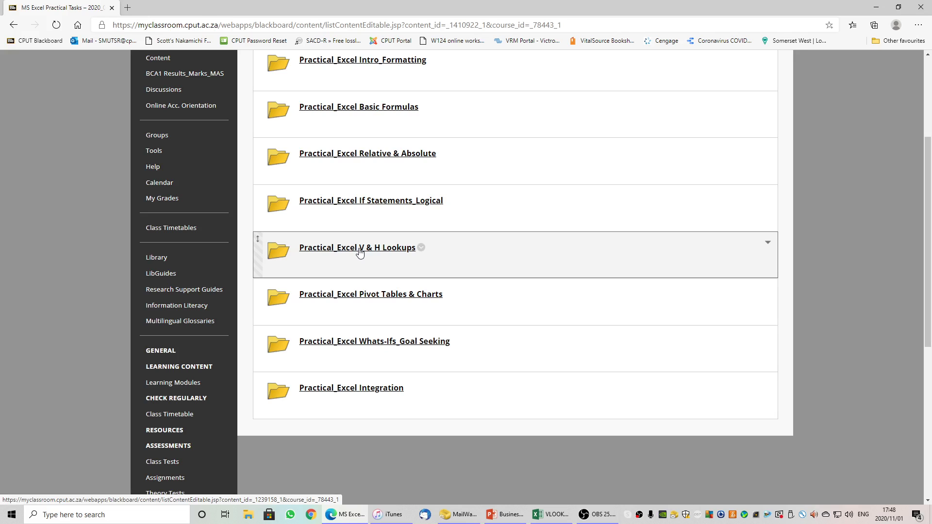
{"action": "left_click", "coordinate": [360, 249]}
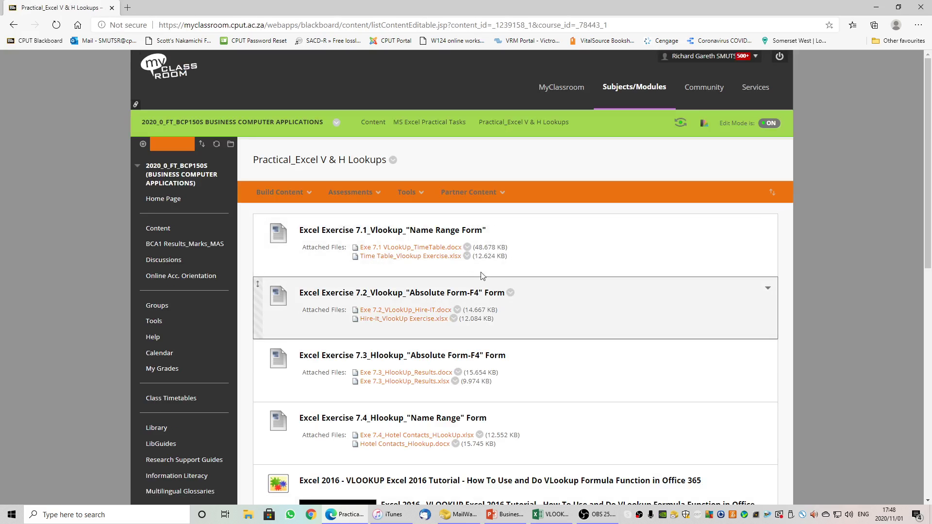
{"action": "scroll", "coordinate": [424, 260], "scroll_direction": "down", "scroll_amount": 2}
{"action": "scroll", "coordinate": [424, 262], "scroll_direction": "down", "scroll_amount": 1}
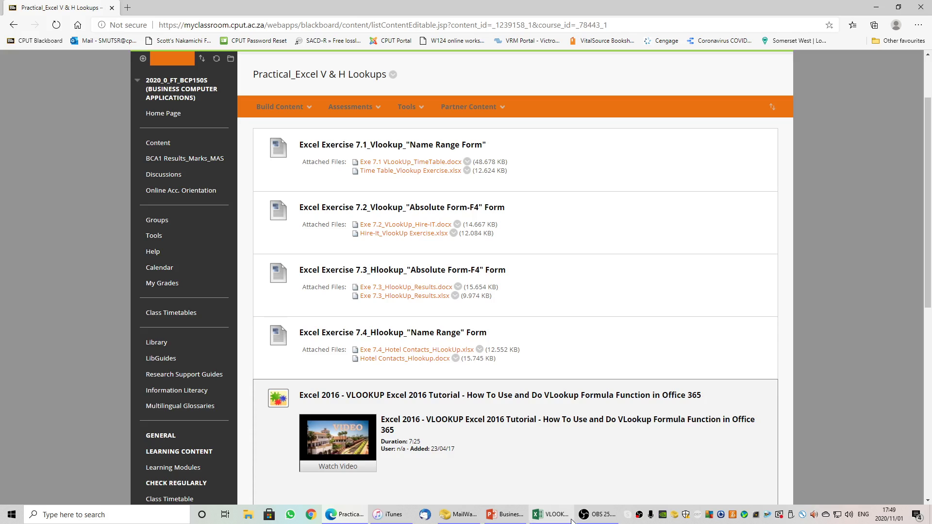
Switch to the Excel workbook VLOOKUP demo clothing pricelist.xlsx and enlarge the sheet to 170% with the Example 1 price list in view.
{"action": "left_click", "coordinate": [552, 522]}
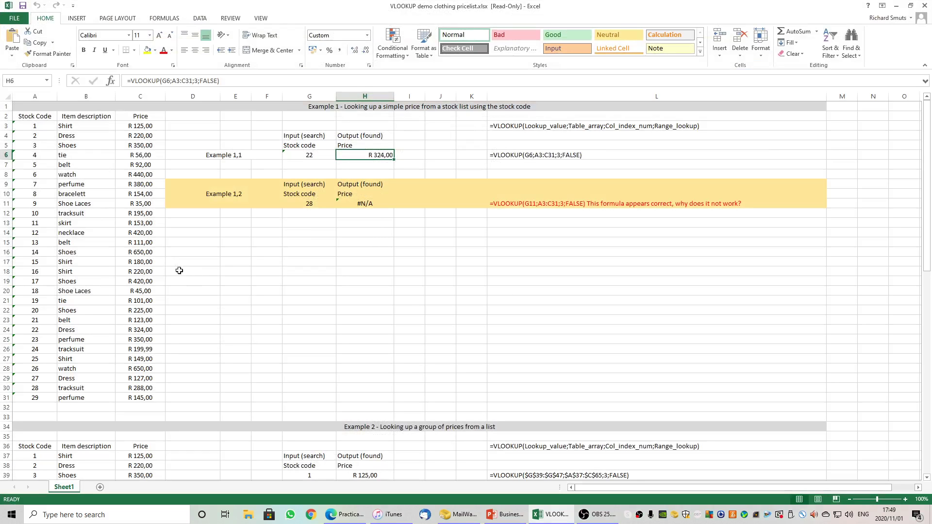
{"action": "left_click", "coordinate": [905, 499]}
{"action": "left_click", "coordinate": [905, 499]}
{"action": "left_click", "coordinate": [905, 499]}
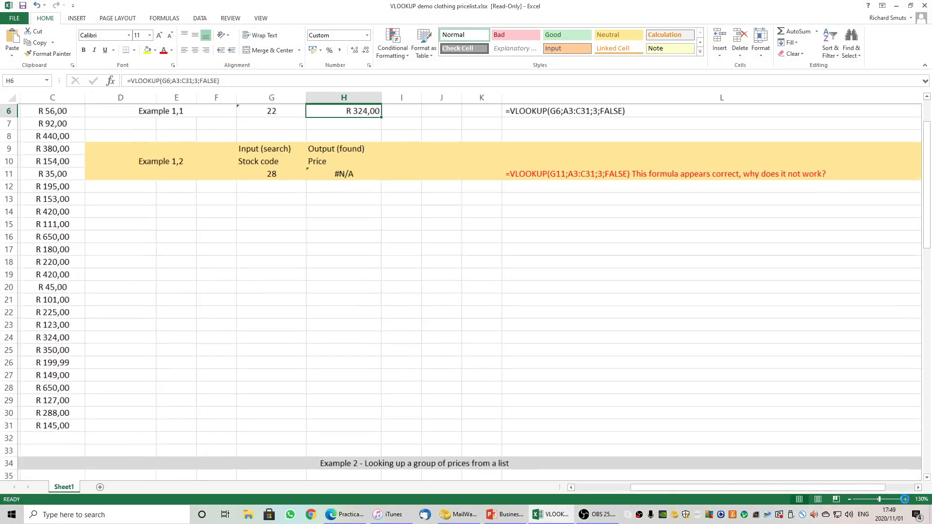
{"action": "left_click", "coordinate": [905, 500]}
{"action": "left_click", "coordinate": [905, 499]}
{"action": "left_click", "coordinate": [905, 499]}
{"action": "left_click", "coordinate": [905, 499]}
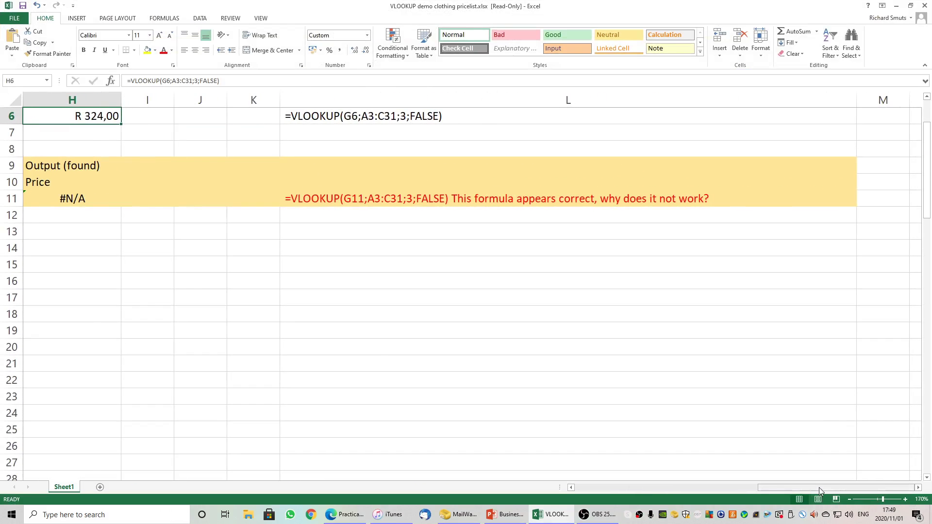
{"action": "left_click_drag", "start_coordinate": [819, 487], "coordinate": [620, 489]}
{"action": "scroll", "coordinate": [526, 414], "scroll_direction": "up", "scroll_amount": 2}
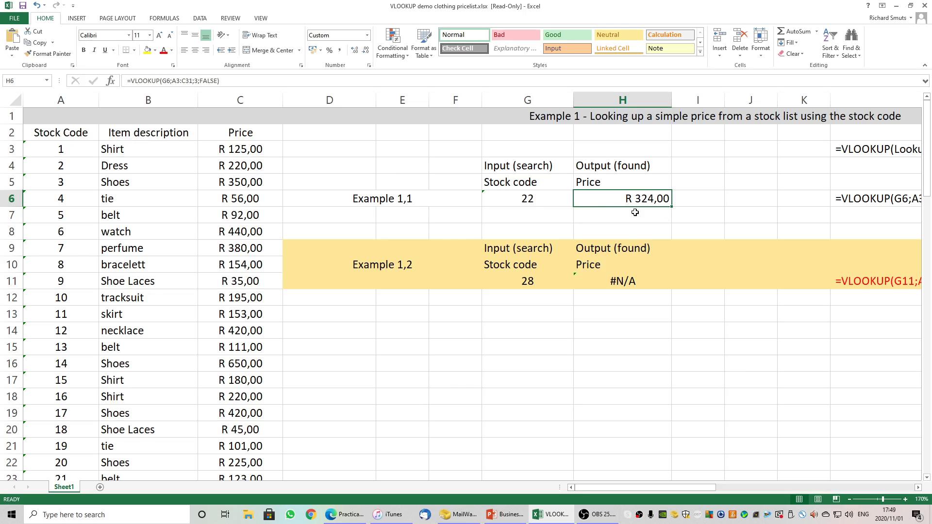
Point out the Input (search) and Output (found) headings of Example 1,1 and set its stock code in G6 to 4.
{"action": "left_click", "coordinate": [493, 167]}
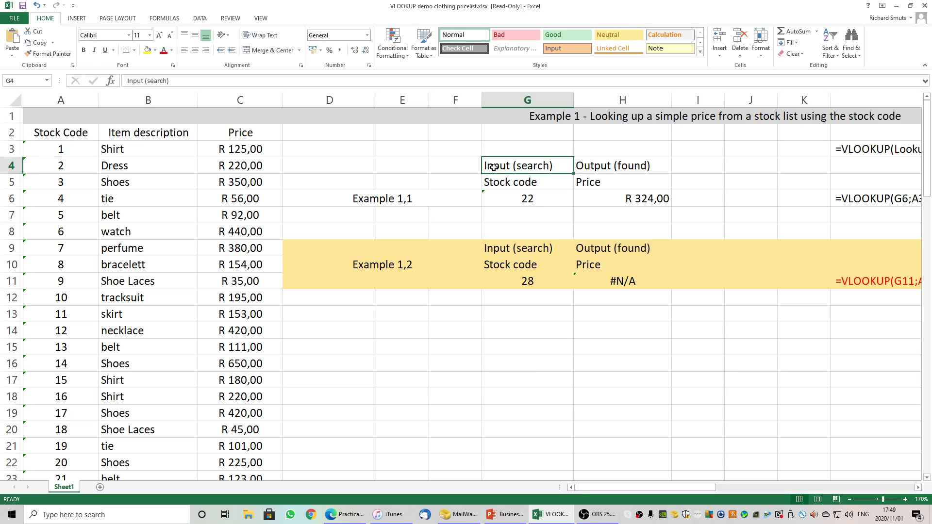
{"action": "left_click", "coordinate": [593, 166]}
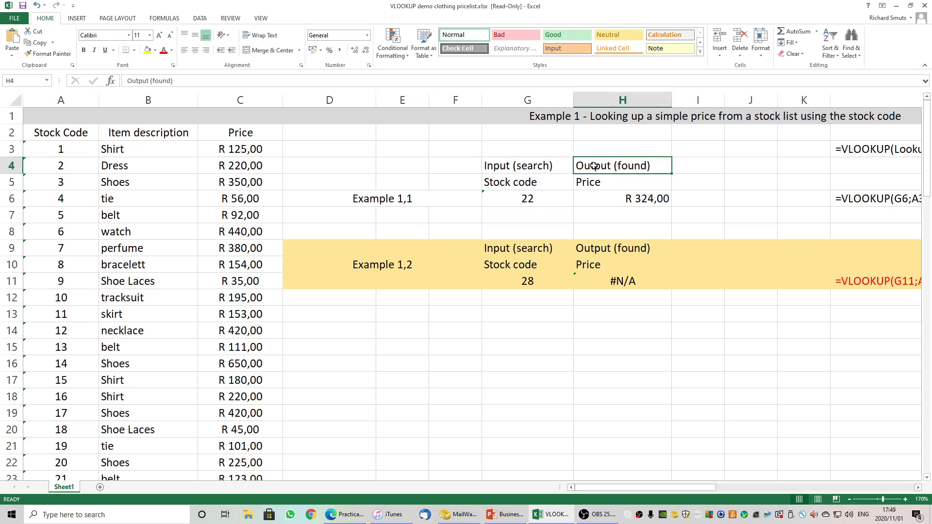
{"action": "left_click", "coordinate": [518, 200]}
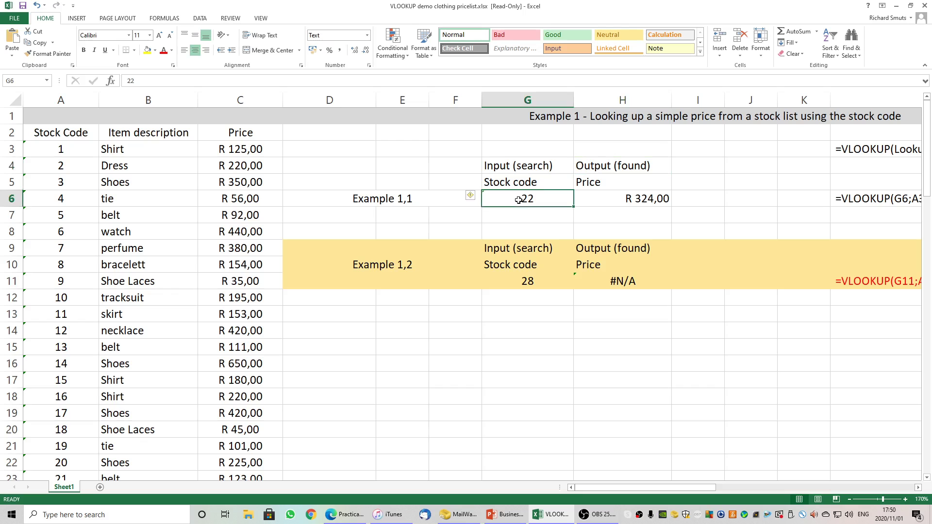
{"action": "type", "text": "4"}
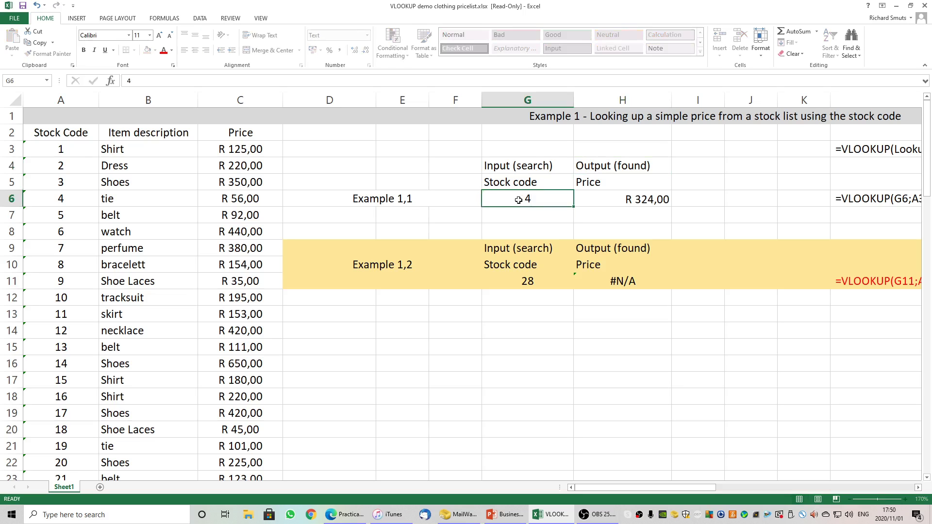
{"action": "key", "text": "Return"}
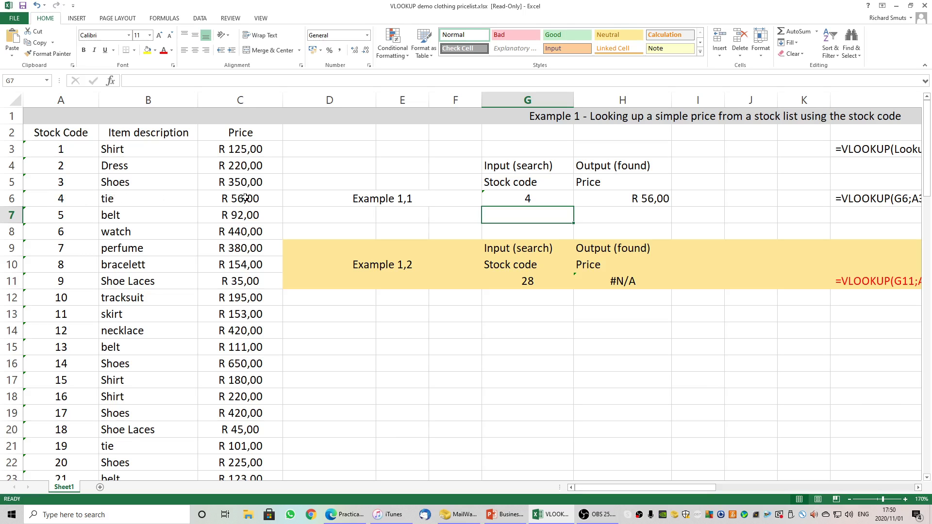
Set the Example 1,1 stock code in G6 to 8.
{"action": "left_click", "coordinate": [533, 200]}
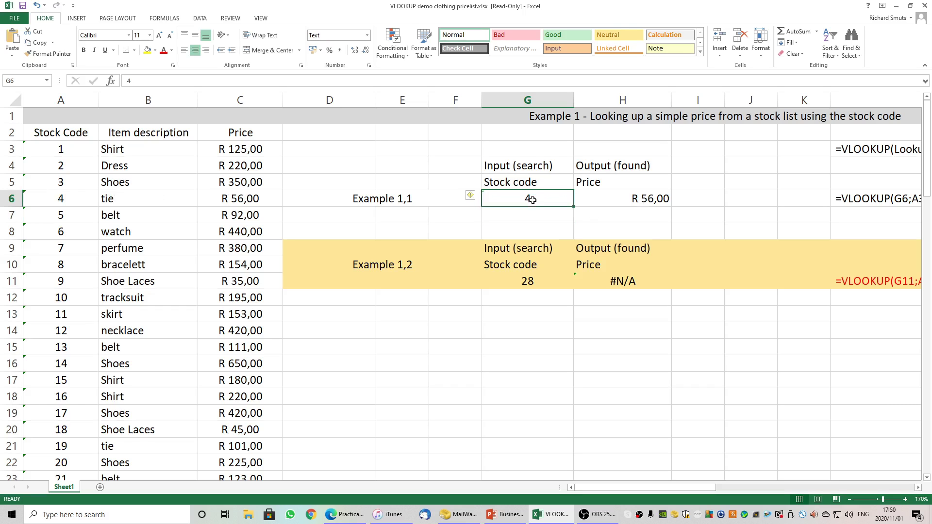
{"action": "type", "text": "8"}
{"action": "key", "text": "Return"}
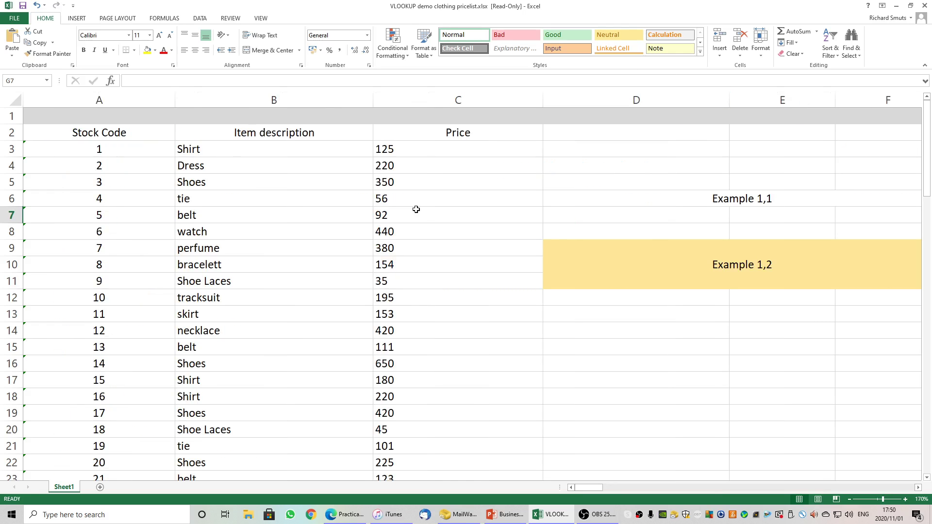
Examine the VLOOKUP formulas of Examples 1,1 and 1,2 in formula view and return the sheet to showing values.
{"action": "scroll", "coordinate": [547, 285], "scroll_direction": "down", "scroll_amount": 1}
{"action": "scroll", "coordinate": [554, 301], "scroll_direction": "down", "scroll_amount": 4}
{"action": "scroll", "coordinate": [559, 349], "scroll_direction": "up", "scroll_amount": 4}
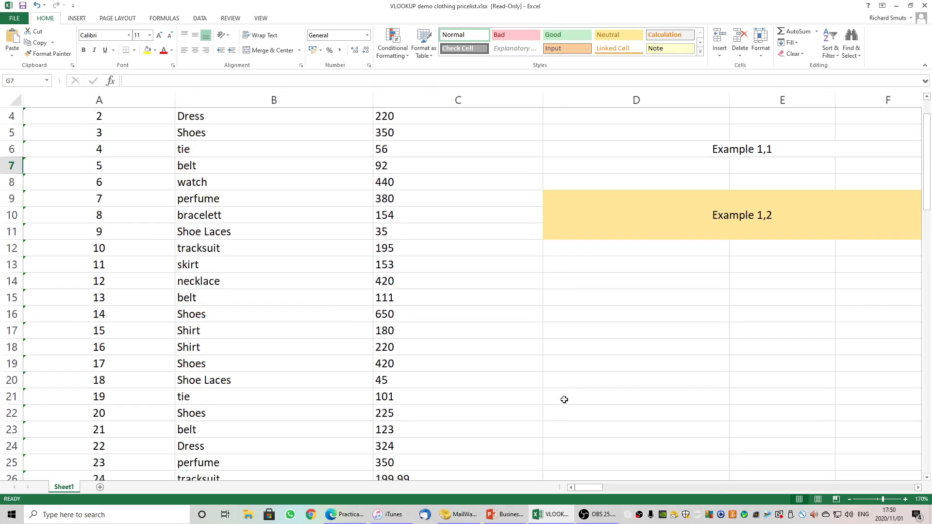
{"action": "left_click_drag", "start_coordinate": [598, 488], "coordinate": [714, 488]}
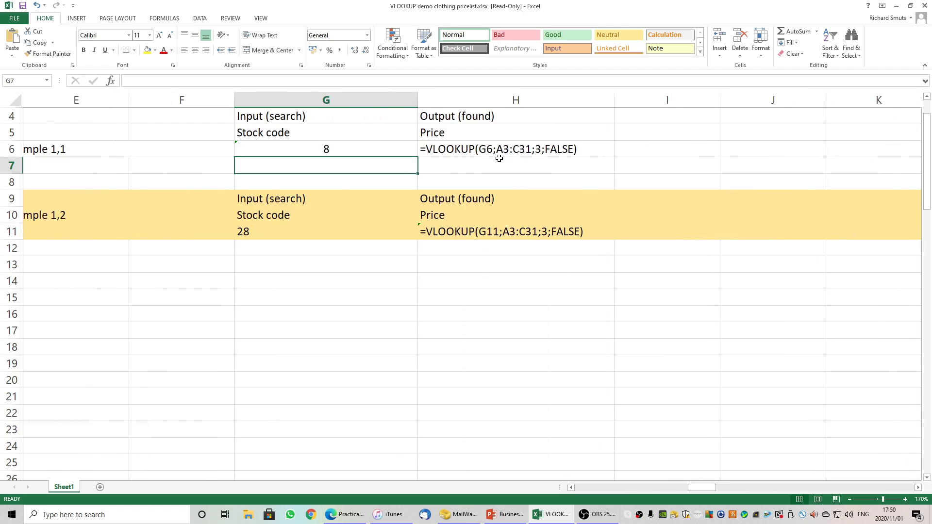
{"action": "scroll", "coordinate": [493, 162], "scroll_direction": "up", "scroll_amount": 1}
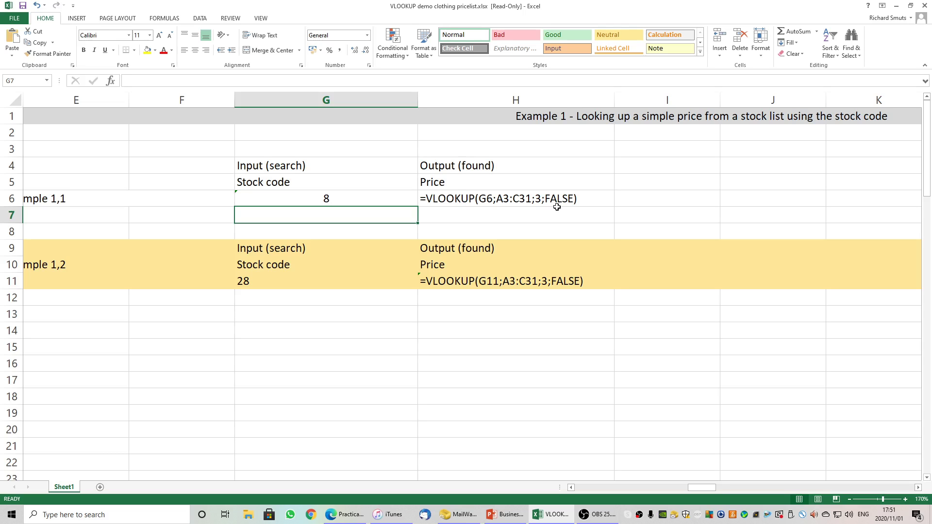
{"action": "key", "text": "ctrl+grave"}
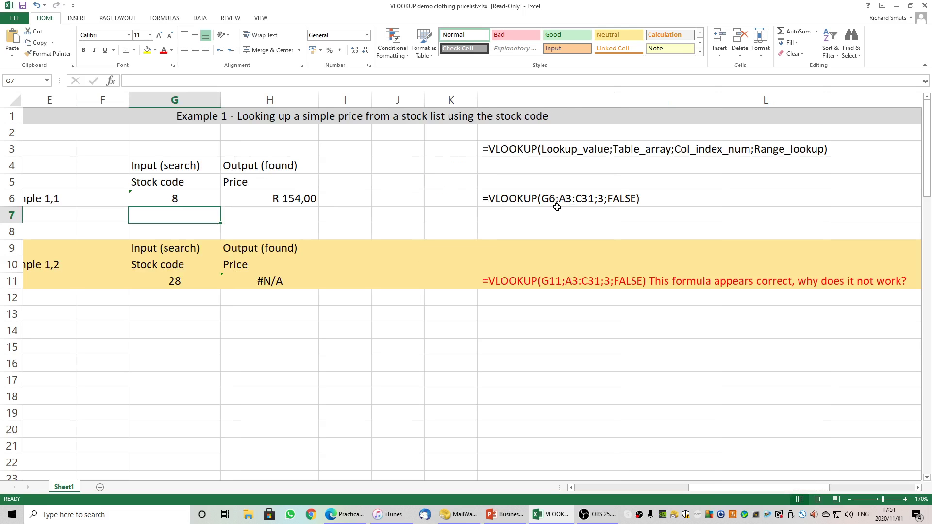
Select the general VLOOKUP syntax line in L3 and enlarge the sheet to 200%.
{"action": "left_click", "coordinate": [565, 149]}
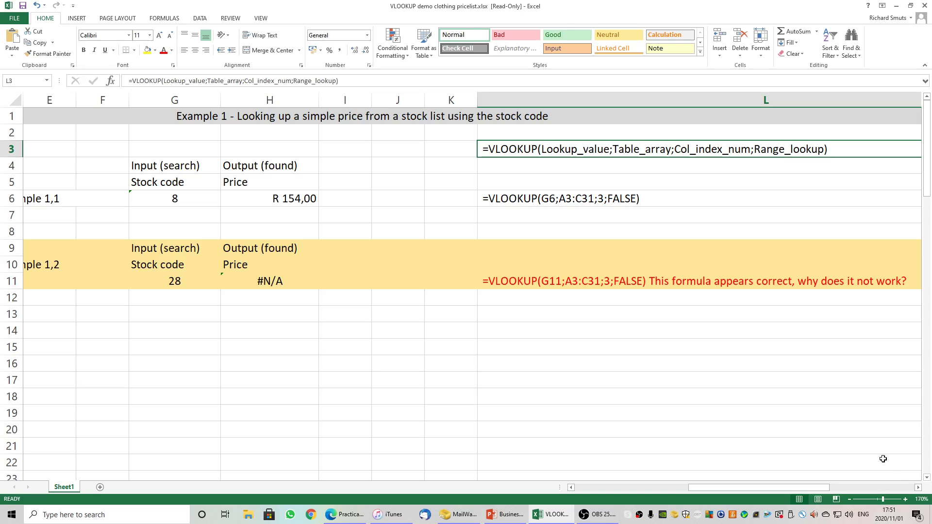
{"action": "left_click", "coordinate": [905, 500]}
{"action": "left_click", "coordinate": [905, 499]}
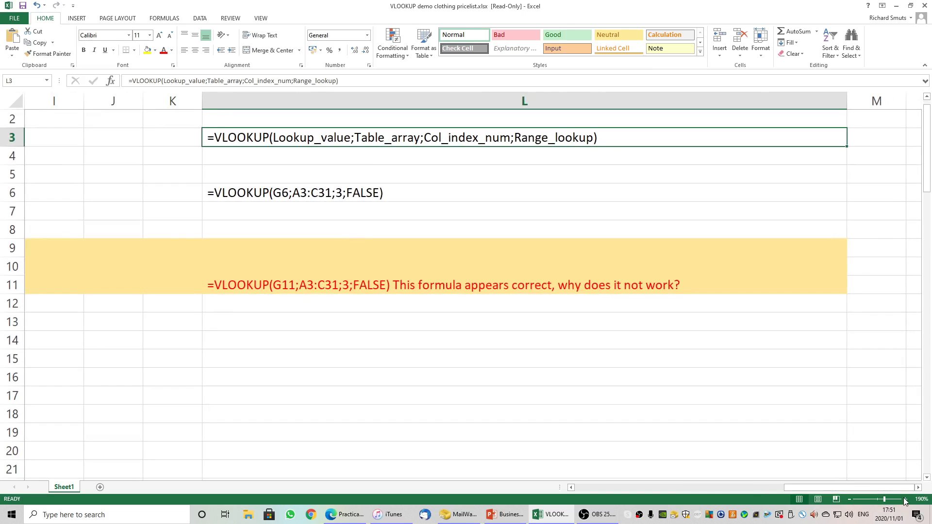
{"action": "left_click", "coordinate": [905, 500]}
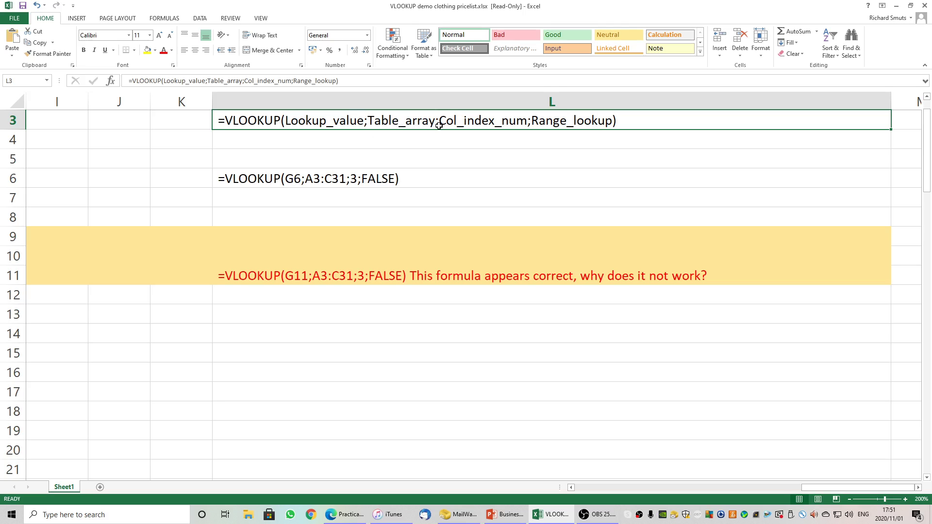
Highlight the price list range A3:C31 to show the table array that the lookup uses.
{"action": "left_click_drag", "start_coordinate": [805, 486], "coordinate": [575, 487]}
{"action": "left_click_drag", "start_coordinate": [72, 121], "coordinate": [264, 455]}
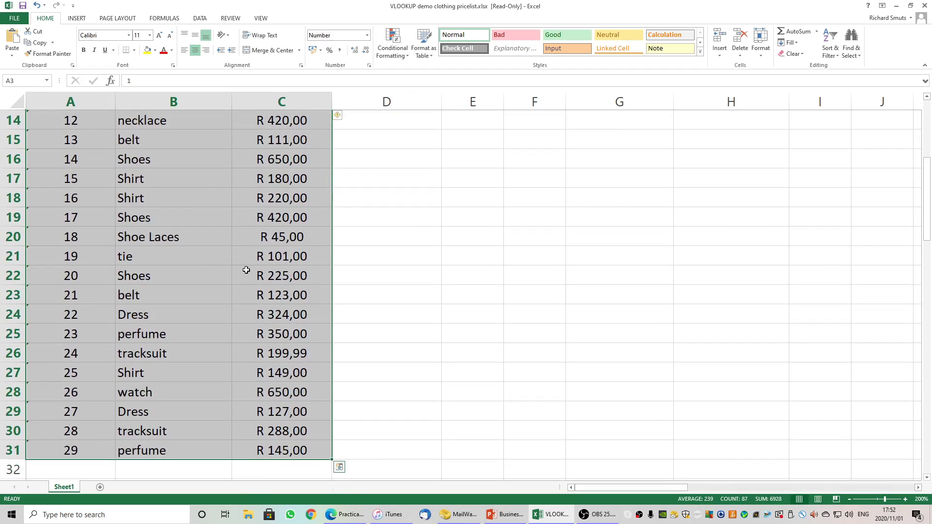
{"action": "scroll", "coordinate": [246, 271], "scroll_direction": "up", "scroll_amount": 5}
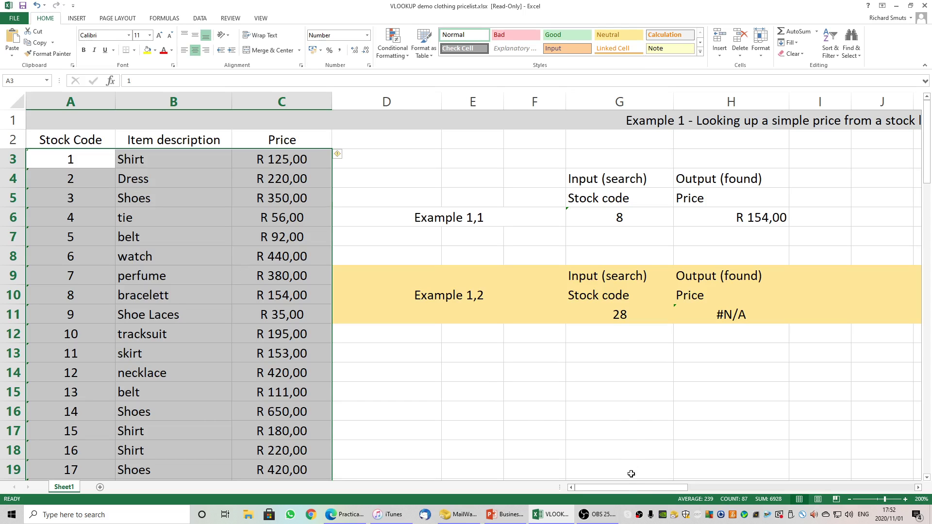
Check the column index argument in the VLOOKUP syntax line and set the Example 1,1 stock code in G6 to 10.
{"action": "left_click_drag", "start_coordinate": [626, 488], "coordinate": [827, 503]}
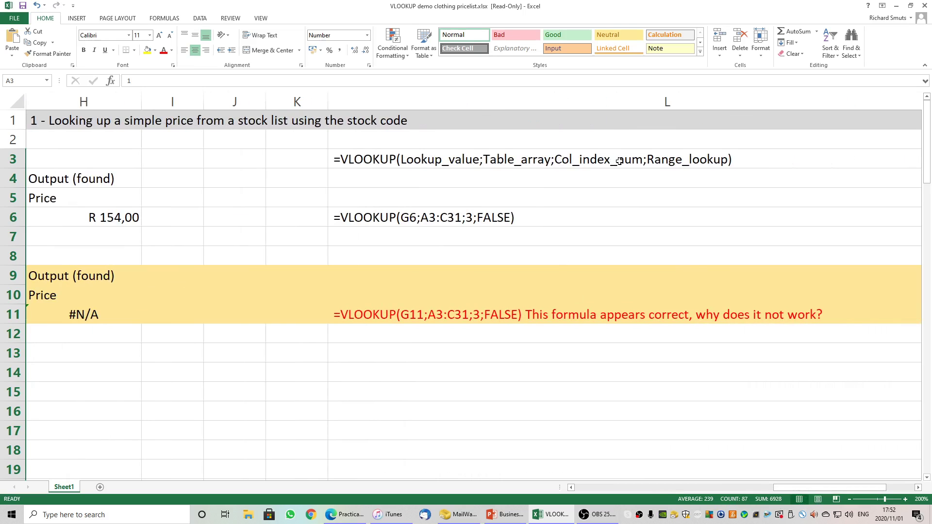
{"action": "left_click_drag", "start_coordinate": [791, 487], "coordinate": [589, 488]}
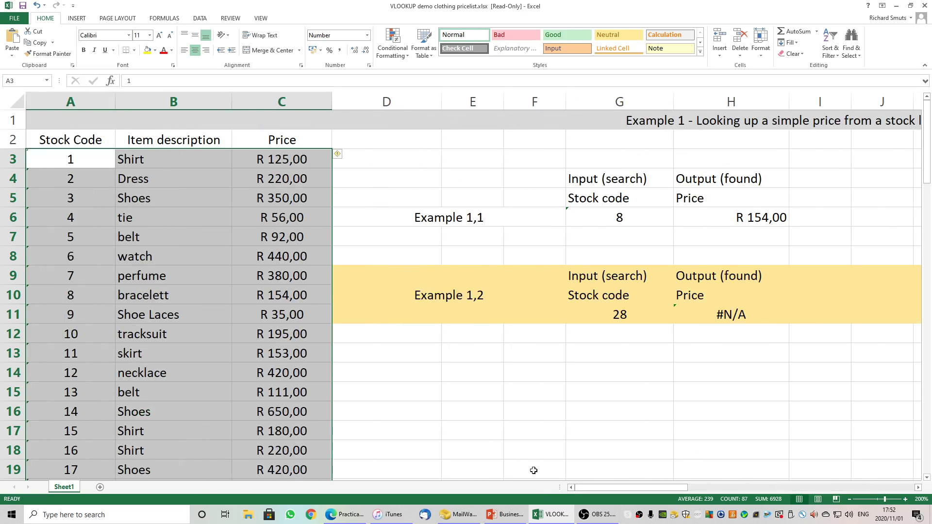
{"action": "left_click", "coordinate": [609, 217]}
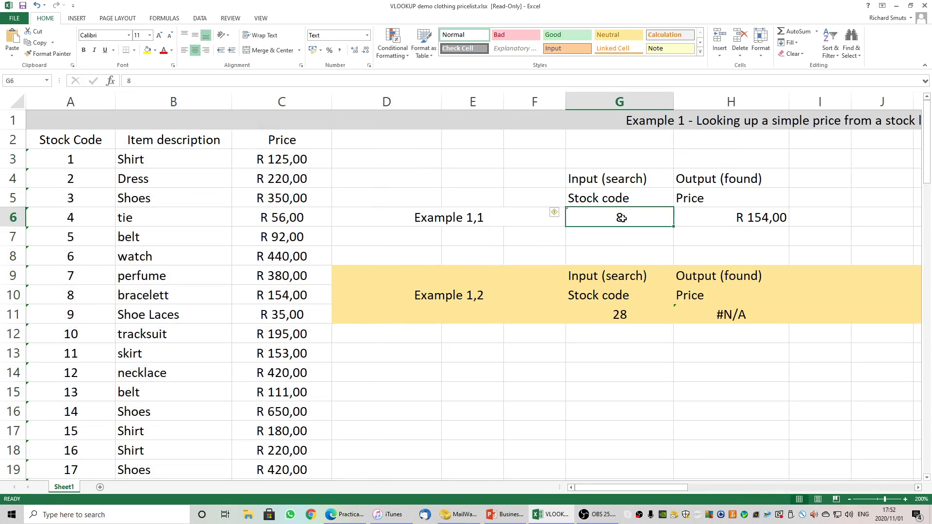
{"action": "type", "text": "10"}
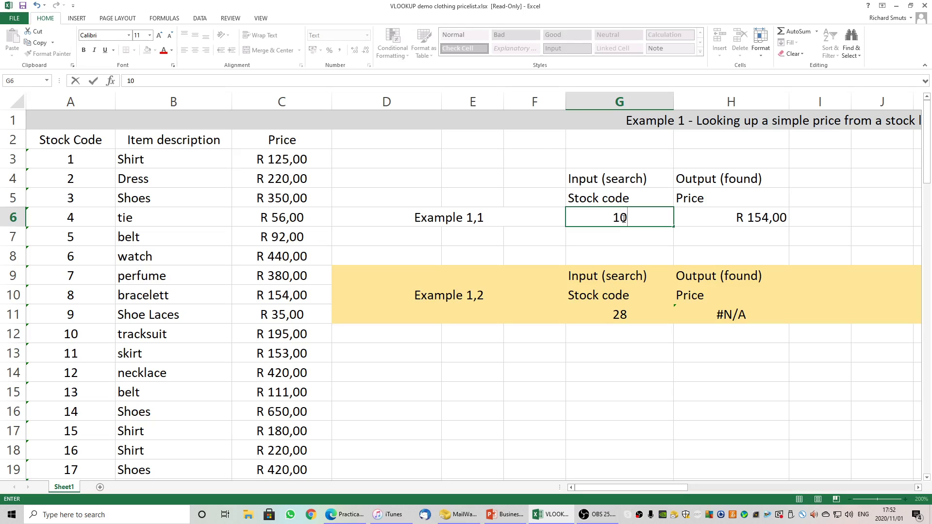
{"action": "key", "text": "Return"}
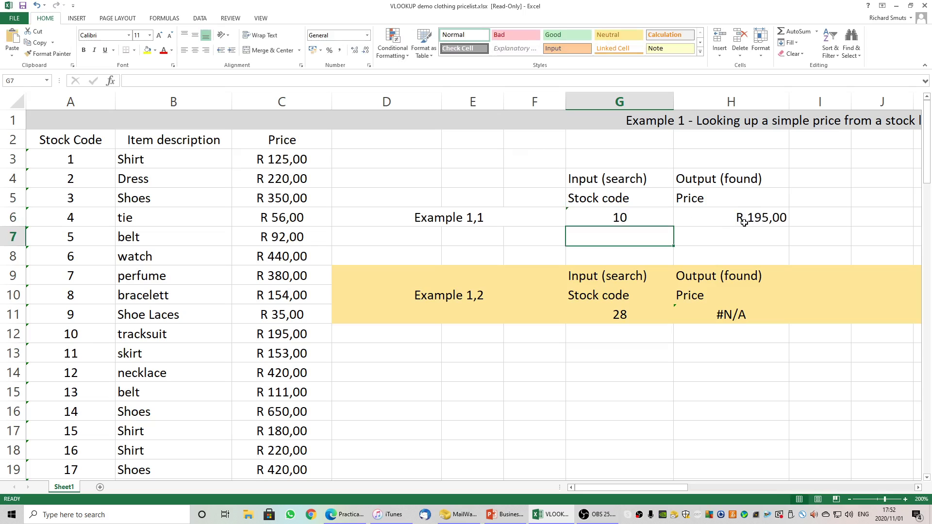
Inspect the lookup formula in H6 and highlight entries of the Stock Code, Item description and Price columns in turn to illustrate the column index.
{"action": "left_click", "coordinate": [710, 221]}
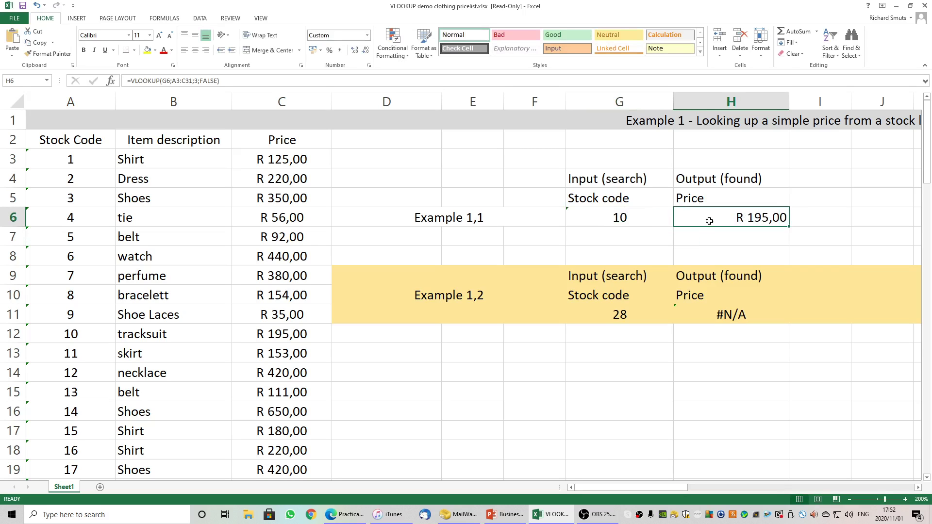
{"action": "left_click_drag", "start_coordinate": [73, 160], "coordinate": [73, 378]}
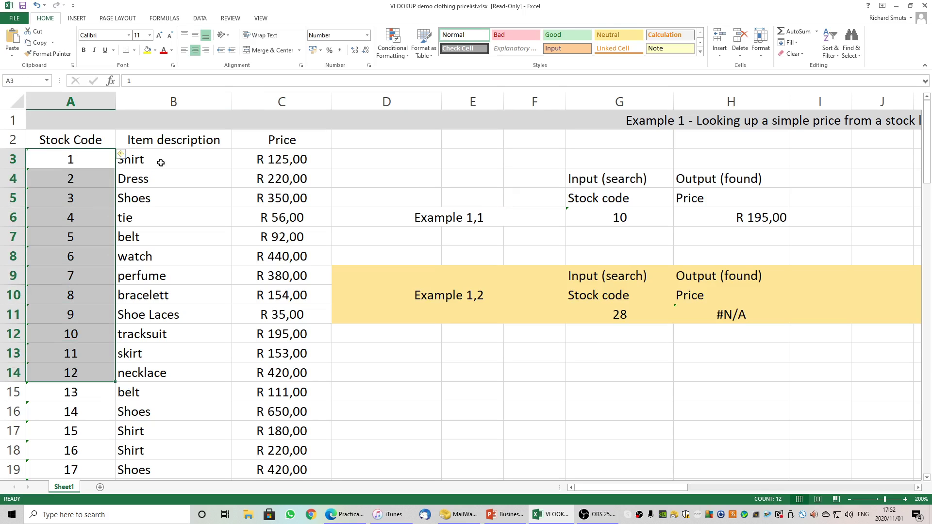
{"action": "left_click_drag", "start_coordinate": [160, 162], "coordinate": [167, 335]}
{"action": "left_click_drag", "start_coordinate": [280, 160], "coordinate": [338, 369]}
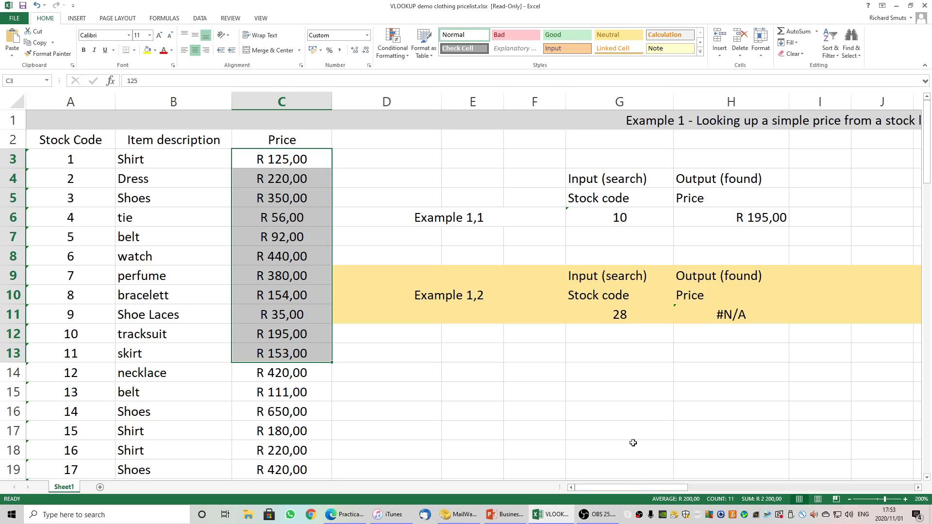
{"action": "left_click_drag", "start_coordinate": [632, 489], "coordinate": [731, 500]}
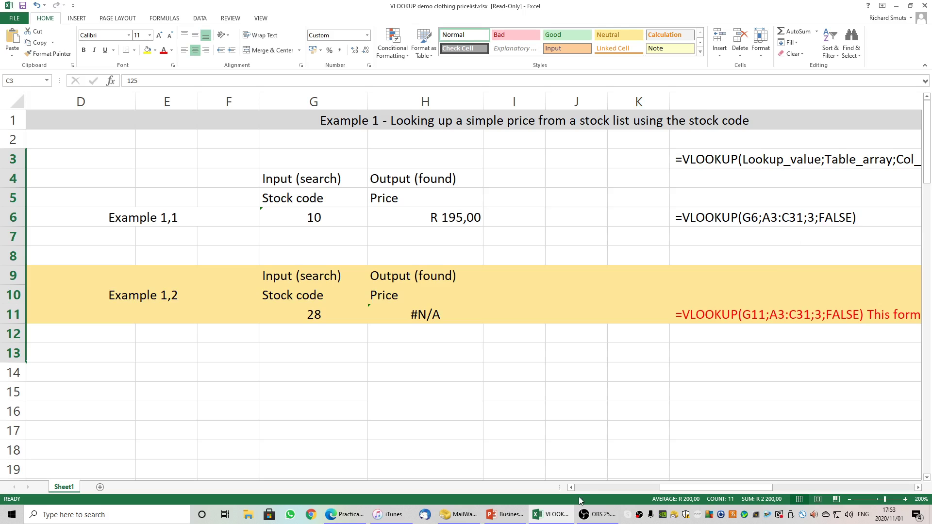
Inspect the arguments of the VLOOKUP formula in H6, then point out the stock code and item description entries in row 6.
{"action": "left_click", "coordinate": [849, 500]}
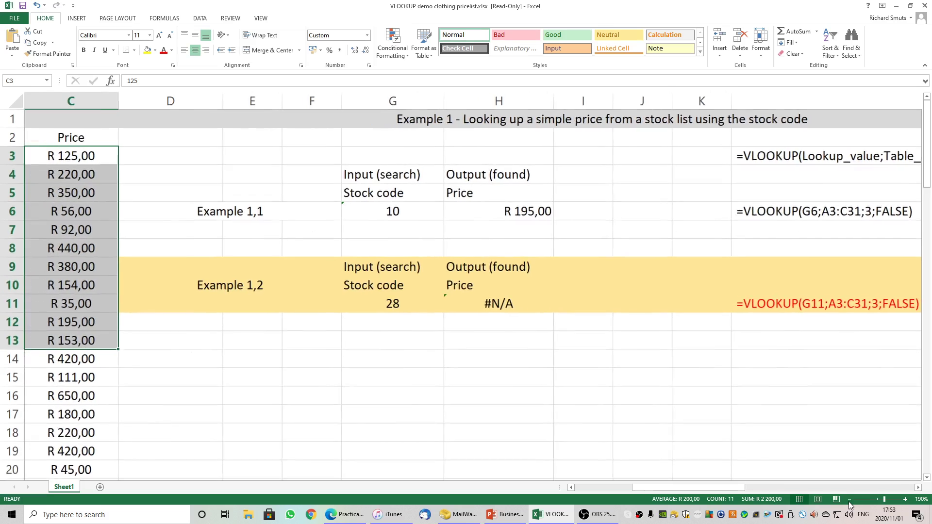
{"action": "left_click", "coordinate": [849, 500]}
{"action": "left_click", "coordinate": [848, 499]}
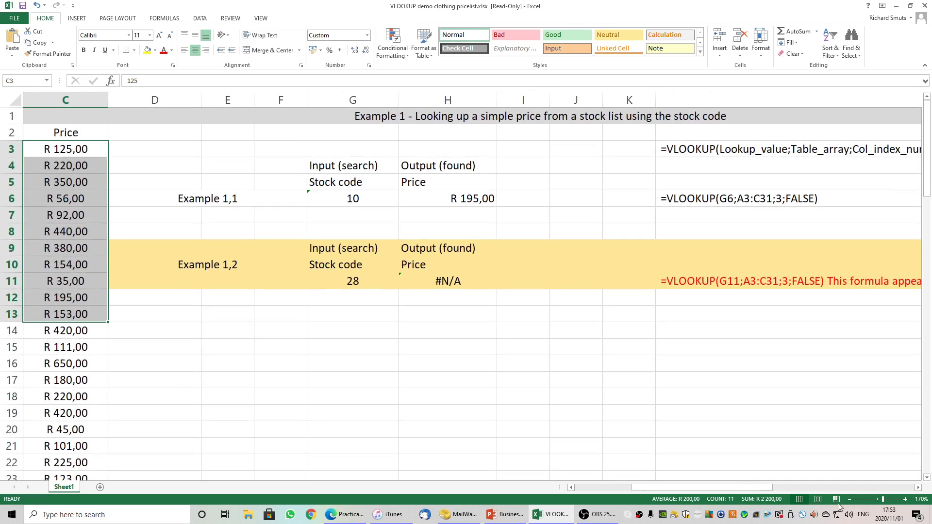
{"action": "left_click_drag", "start_coordinate": [766, 488], "coordinate": [699, 491]}
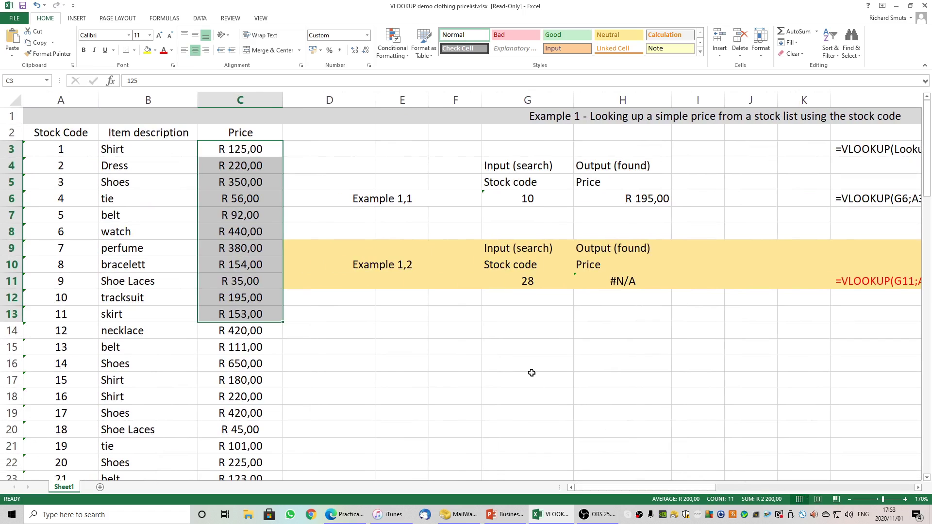
{"action": "left_click", "coordinate": [904, 500]}
{"action": "scroll", "coordinate": [362, 248], "scroll_direction": "up", "scroll_amount": 1}
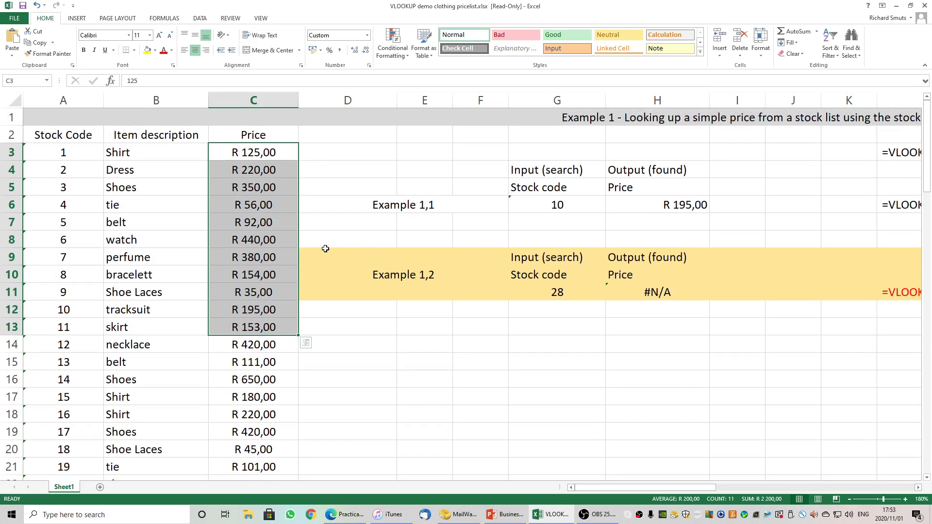
{"action": "left_click", "coordinate": [280, 240]}
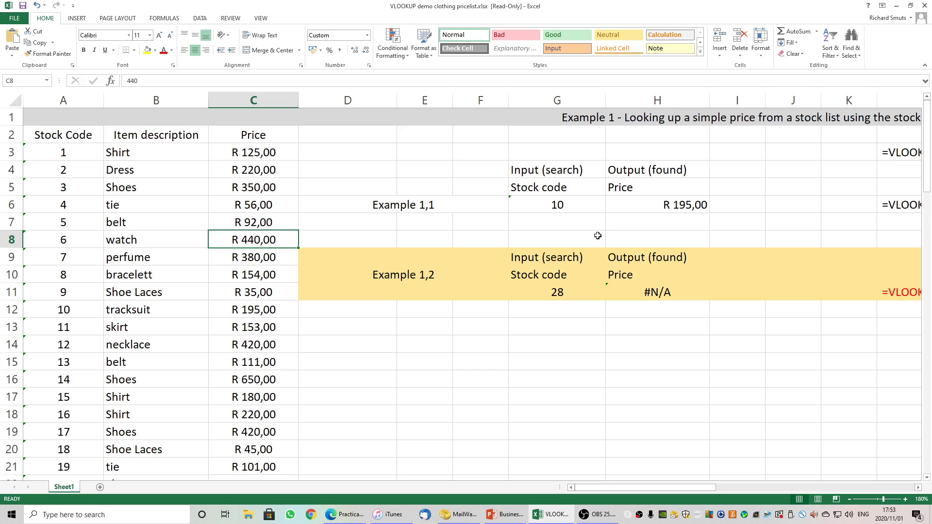
{"action": "left_click", "coordinate": [657, 206]}
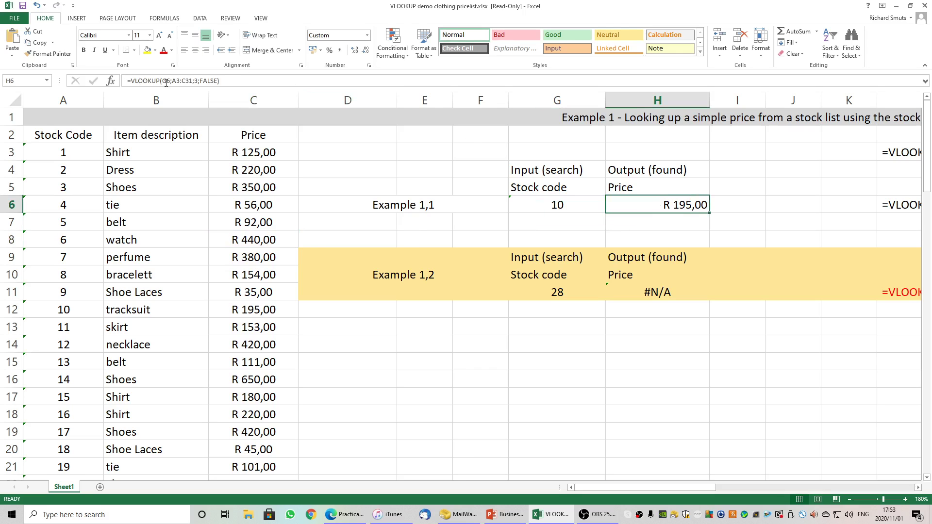
{"action": "double_click", "coordinate": [642, 209]}
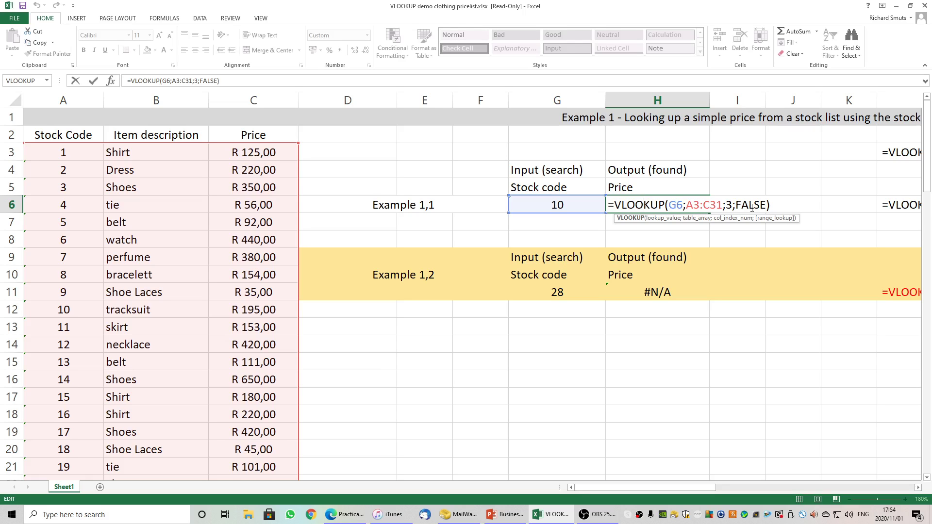
{"action": "key", "text": "ctrl+Return"}
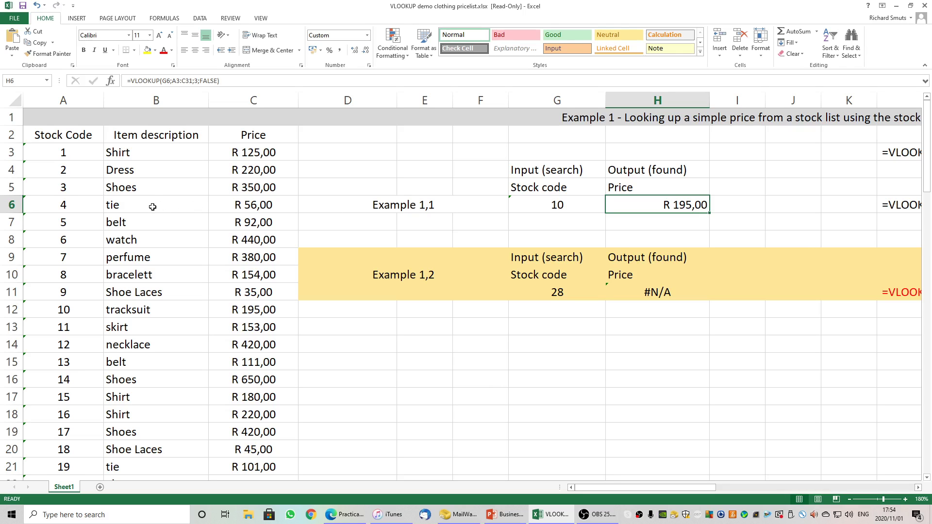
{"action": "left_click", "coordinate": [71, 207]}
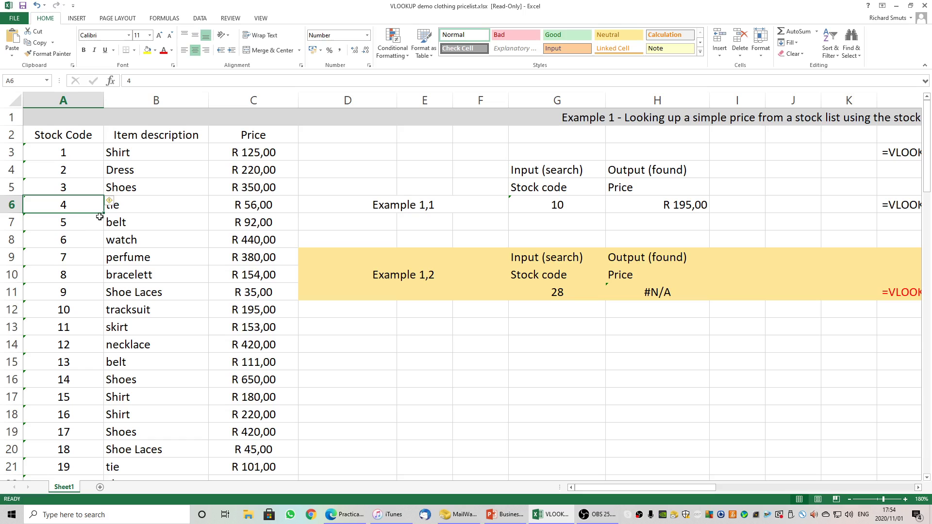
{"action": "left_click", "coordinate": [136, 208]}
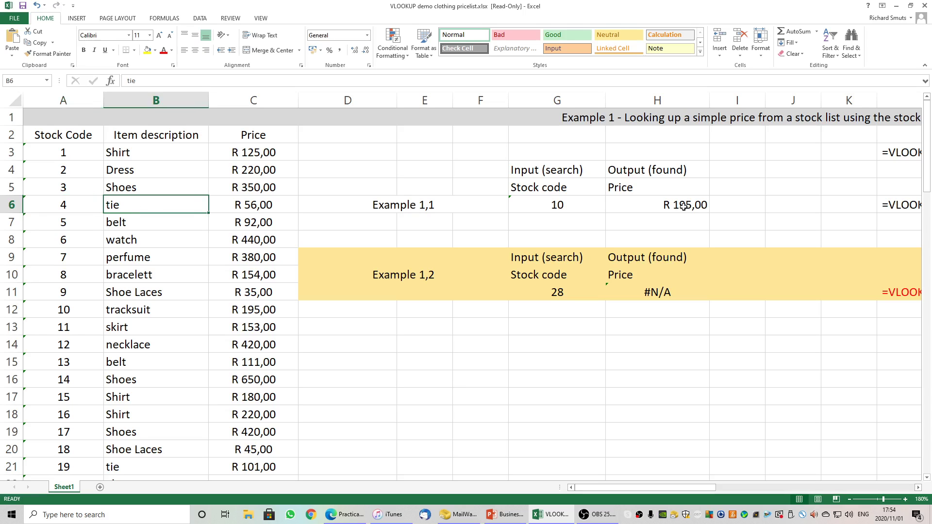
Replace the Example 1,1 output heading in H5 with the text "Desrition".
{"action": "left_click", "coordinate": [650, 168]}
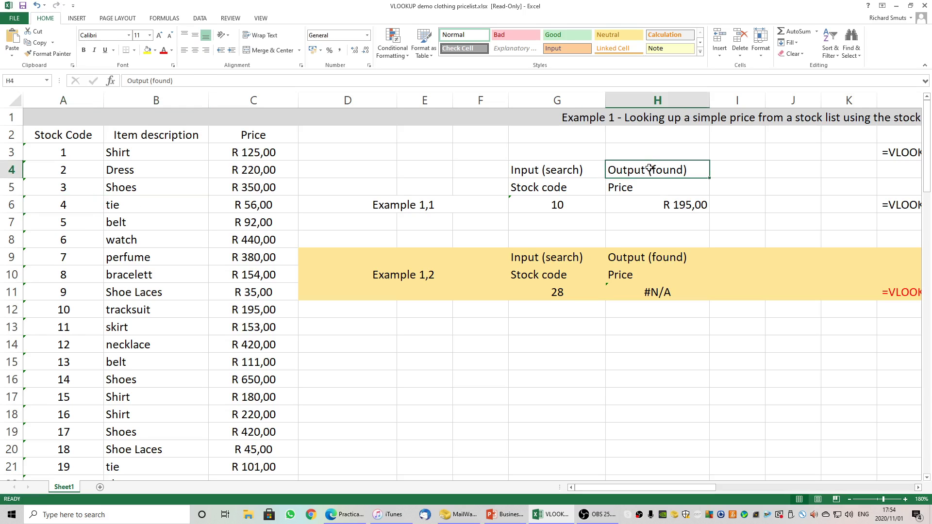
{"action": "left_click", "coordinate": [623, 187]}
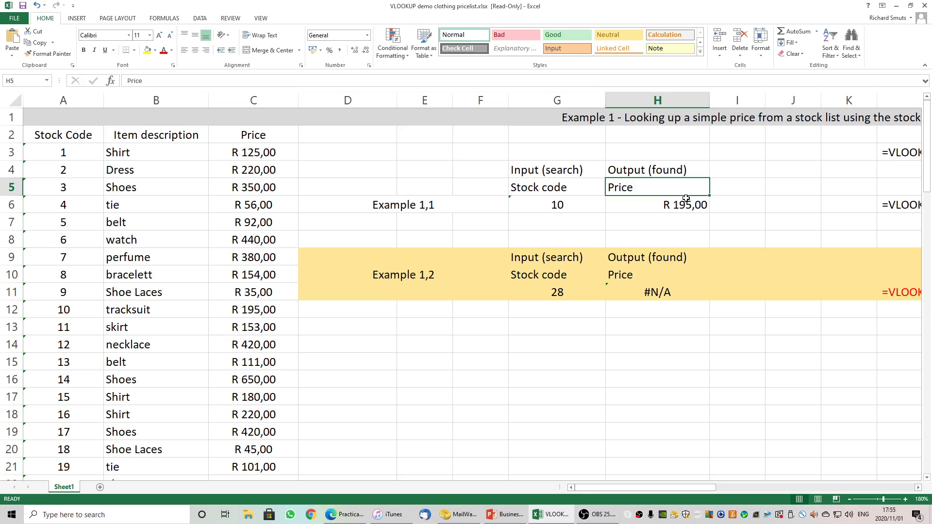
{"action": "type", "text": "Des"}
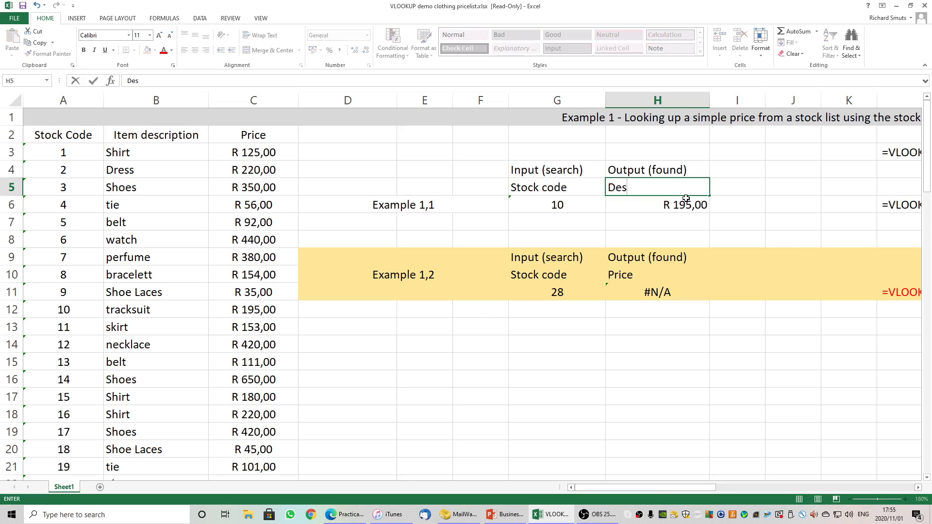
{"action": "type", "text": "rition"}
Clear the Example 1,1 lookup formula in H6 and the stock code in G6.
{"action": "left_click", "coordinate": [685, 208]}
{"action": "key", "text": "Delete"}
{"action": "left_click", "coordinate": [582, 206]}
{"action": "key", "text": "Delete"}
{"action": "left_click", "coordinate": [631, 205]}
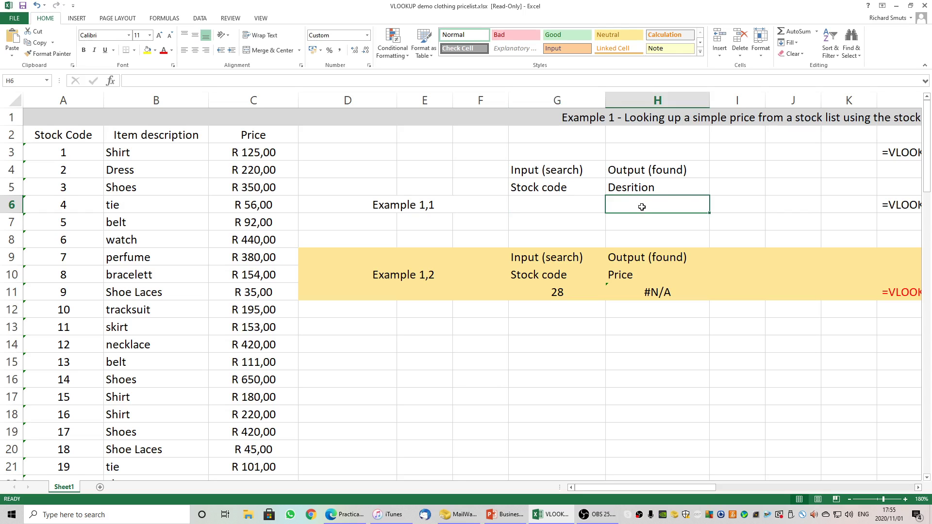
Correct the Example 1,1 output heading in H5 to "Description".
{"action": "left_click", "coordinate": [631, 188]}
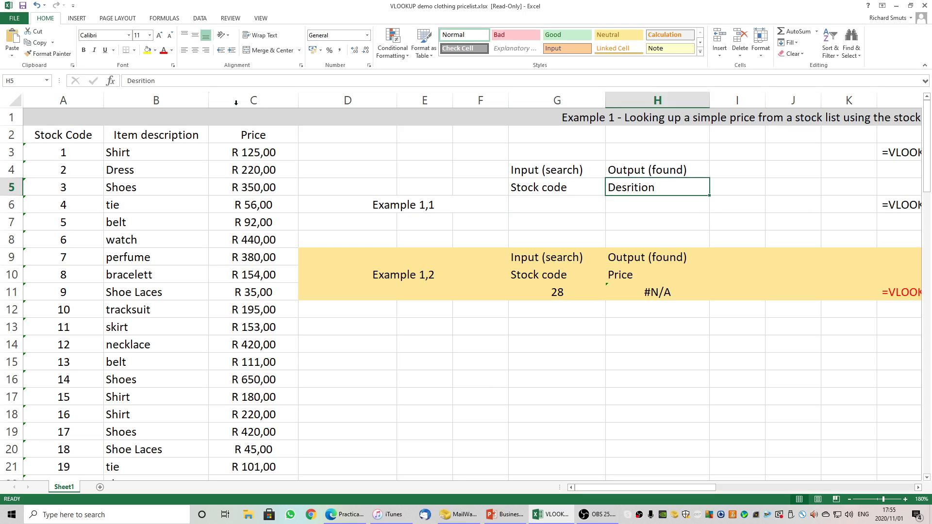
{"action": "left_click", "coordinate": [186, 82]}
{"action": "key", "text": "BackSpace"}
{"action": "key", "text": "BackSpace"}
{"action": "key", "text": "BackSpace"}
{"action": "key", "text": "BackSpace"}
{"action": "key", "text": "BackSpace"}
{"action": "key", "text": "BackSpace"}
{"action": "key", "text": "BackSpace"}
{"action": "key", "text": "BackSpace"}
{"action": "key", "text": "BackSpace"}
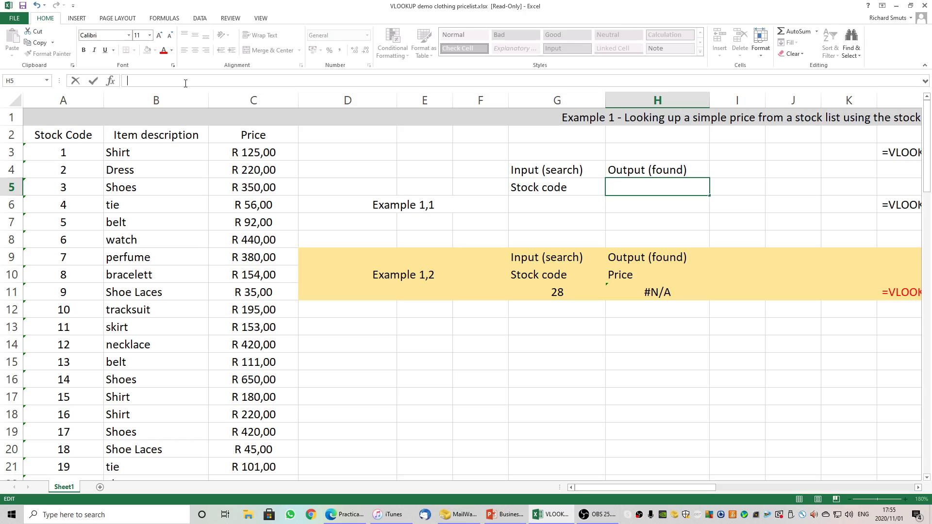
{"action": "type", "text": "Description"}
{"action": "key", "text": "Return"}
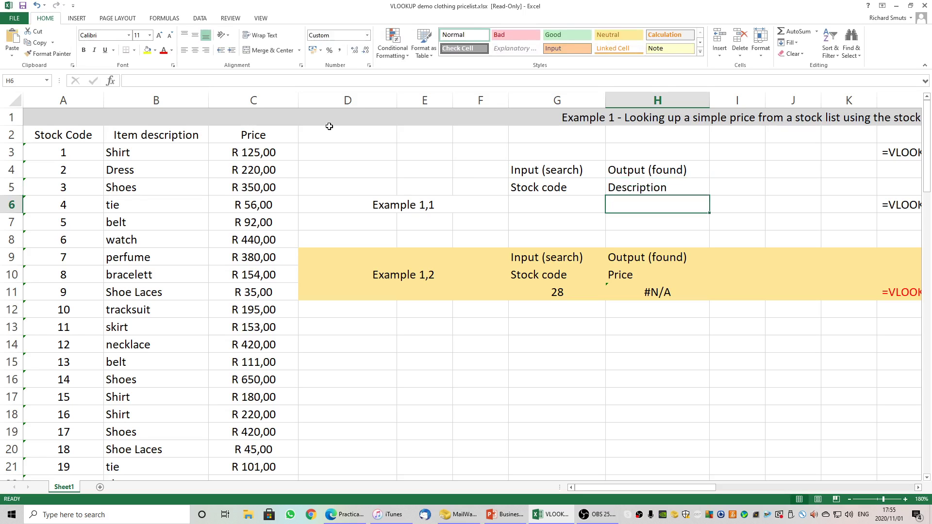
{"action": "key", "text": "Return"}
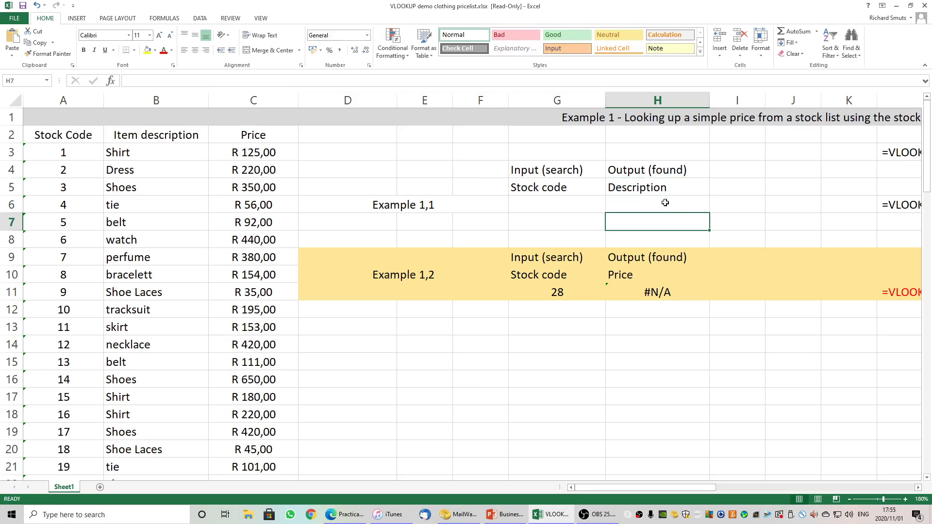
Insert the VLOOKUP function into the empty output cell H6 and open its function arguments.
{"action": "left_click", "coordinate": [642, 170]}
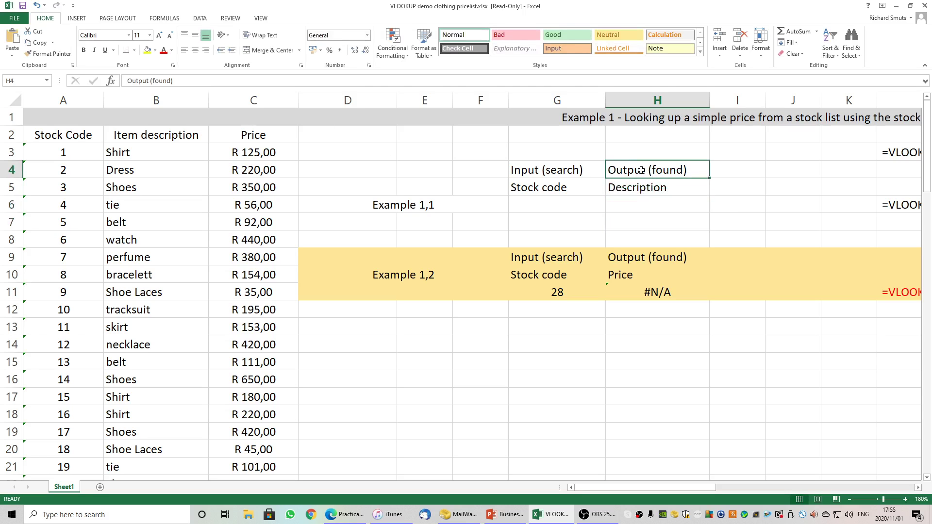
{"action": "left_click", "coordinate": [637, 204]}
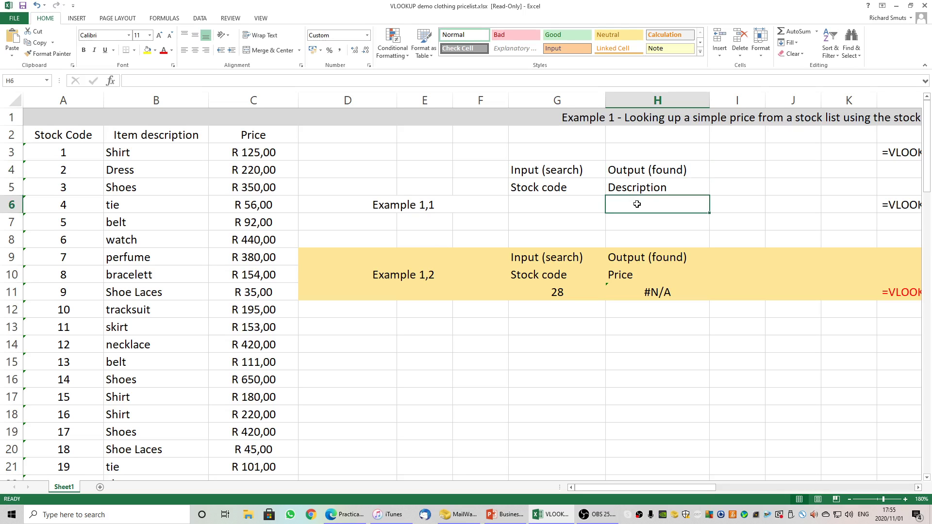
{"action": "left_click", "coordinate": [170, 20]}
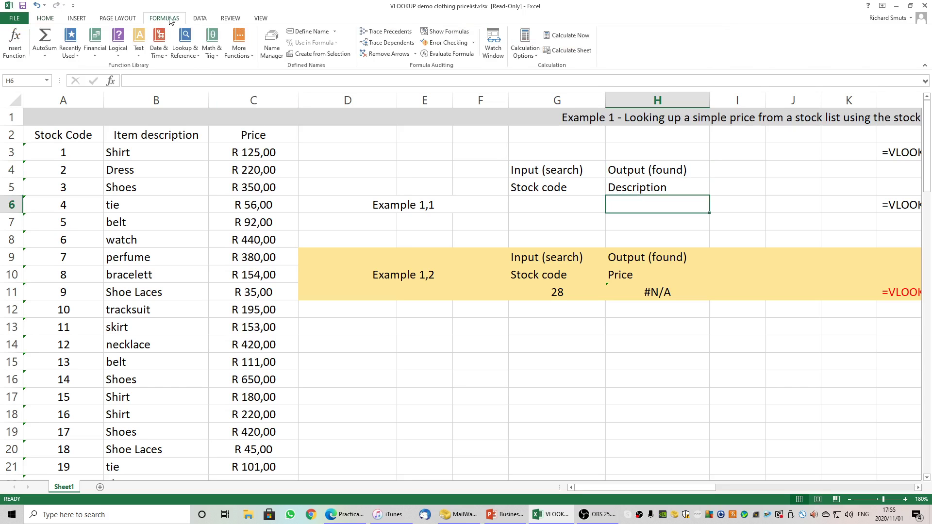
{"action": "left_click", "coordinate": [12, 51]}
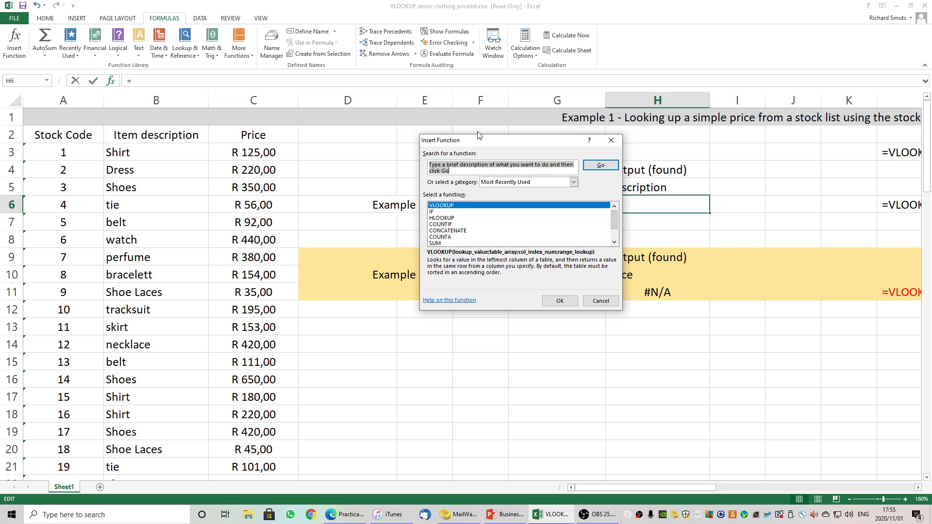
{"action": "left_click_drag", "start_coordinate": [514, 143], "coordinate": [722, 247]}
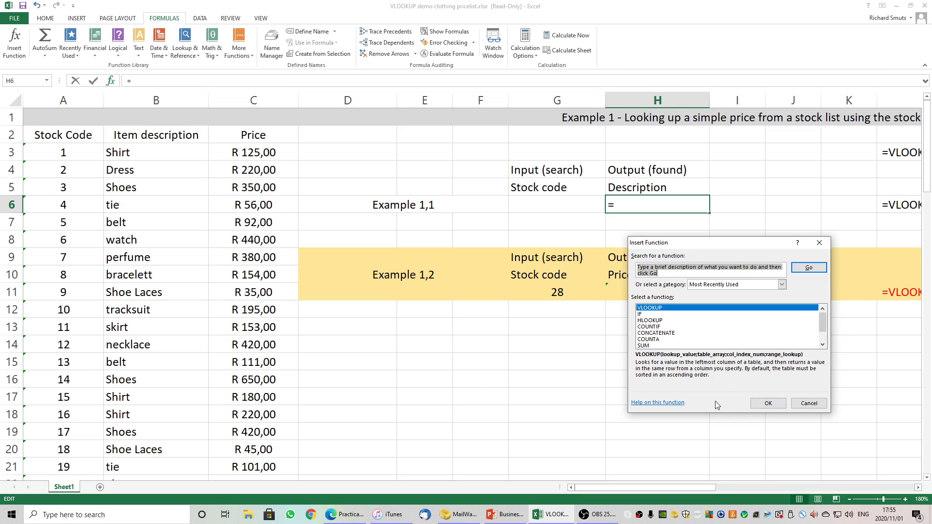
{"action": "left_click", "coordinate": [775, 404]}
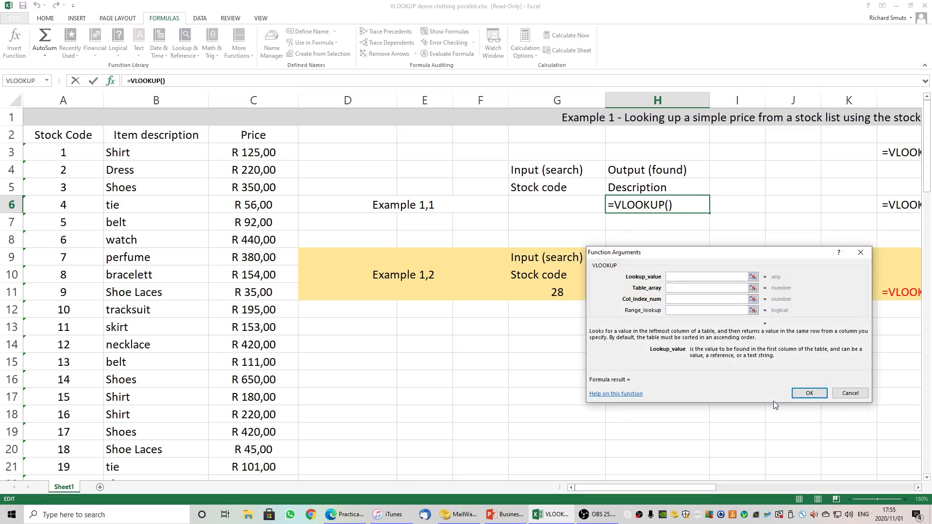
Set the lookup value to G6 and the table array to the price list as absolute range $A$3:$C$31.
{"action": "left_click_drag", "start_coordinate": [705, 258], "coordinate": [451, 237]}
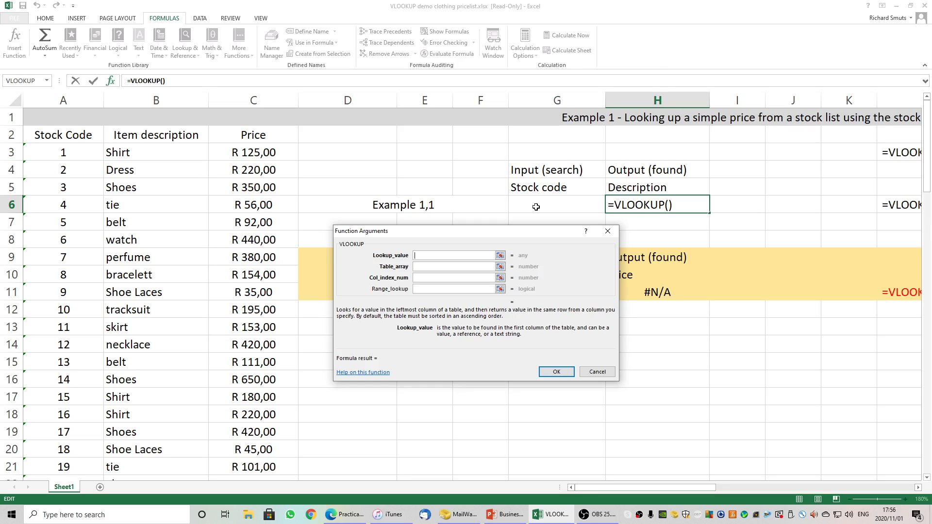
{"action": "left_click", "coordinate": [536, 207]}
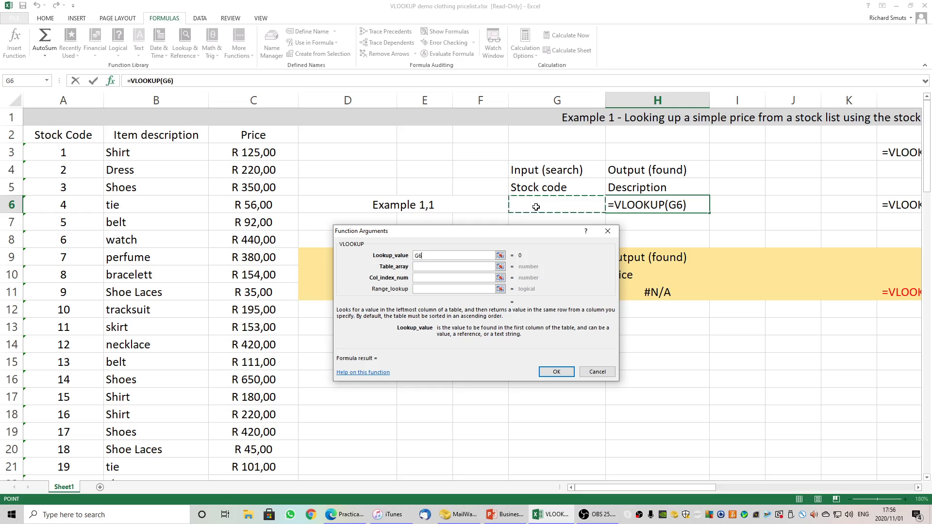
{"action": "left_click", "coordinate": [430, 266]}
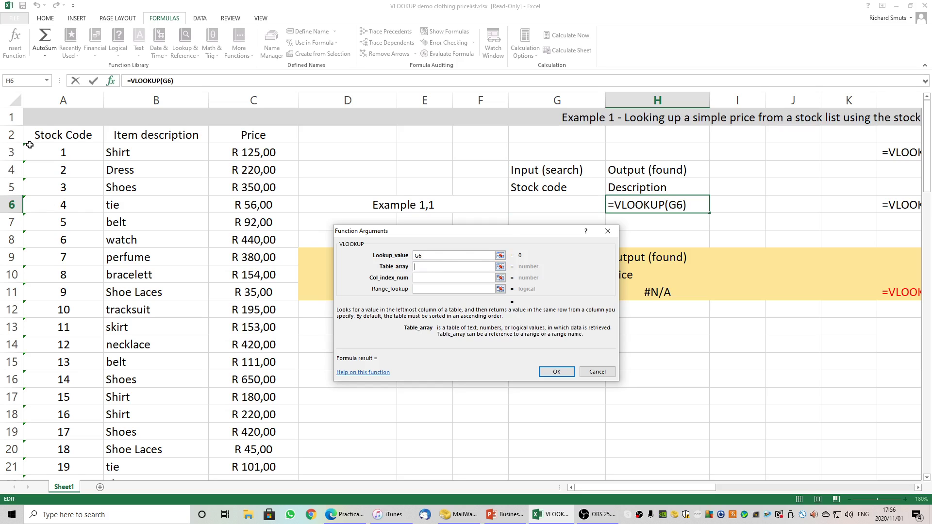
{"action": "left_click_drag", "start_coordinate": [42, 151], "coordinate": [234, 452]}
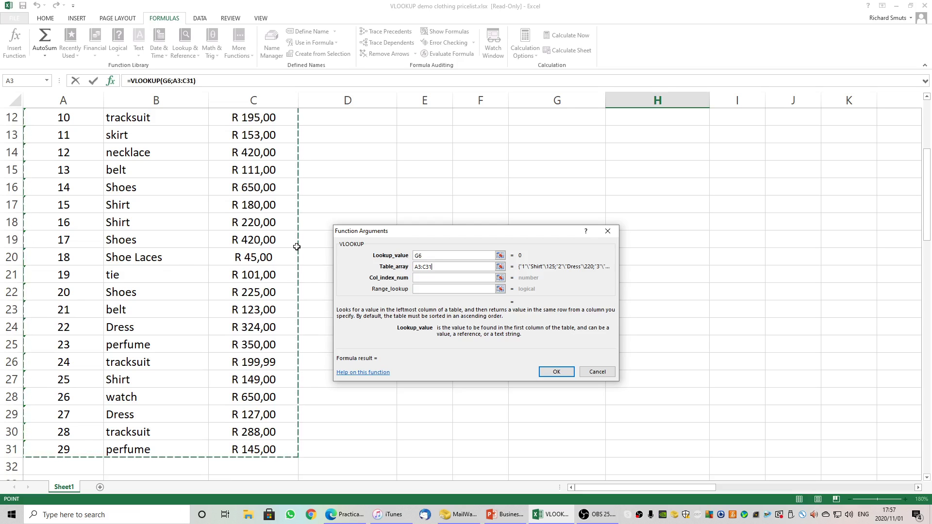
{"action": "key", "text": "F4"}
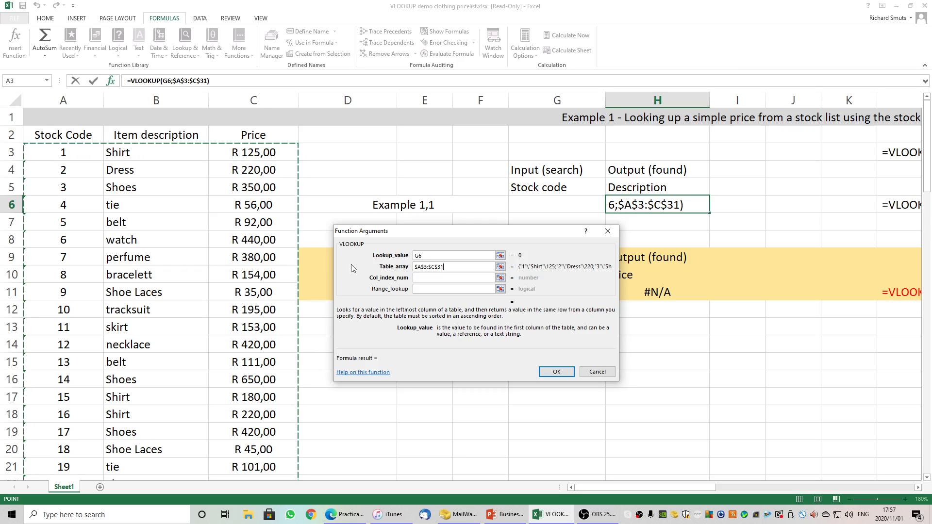
Set the column index number to 2 and the range lookup to FALSE, and complete the VLOOKUP formula in H6.
{"action": "left_click", "coordinate": [422, 278]}
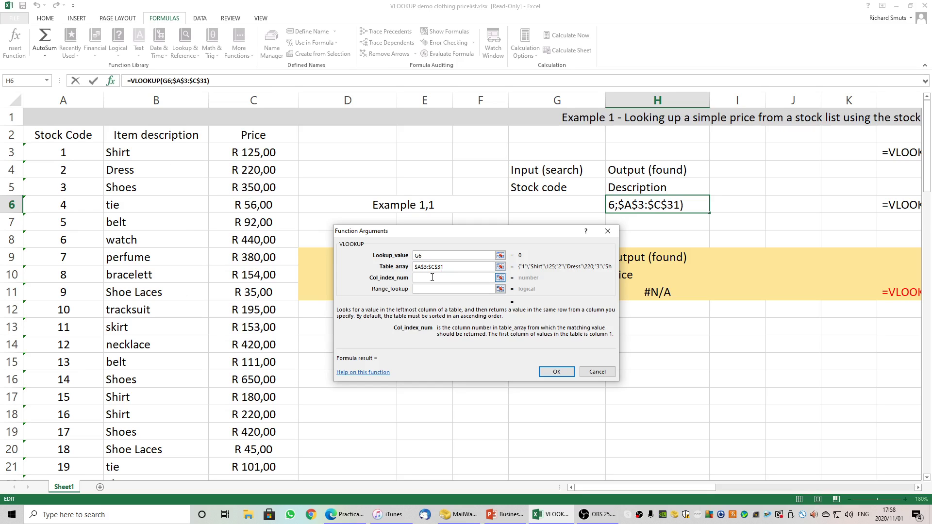
{"action": "type", "text": "2"}
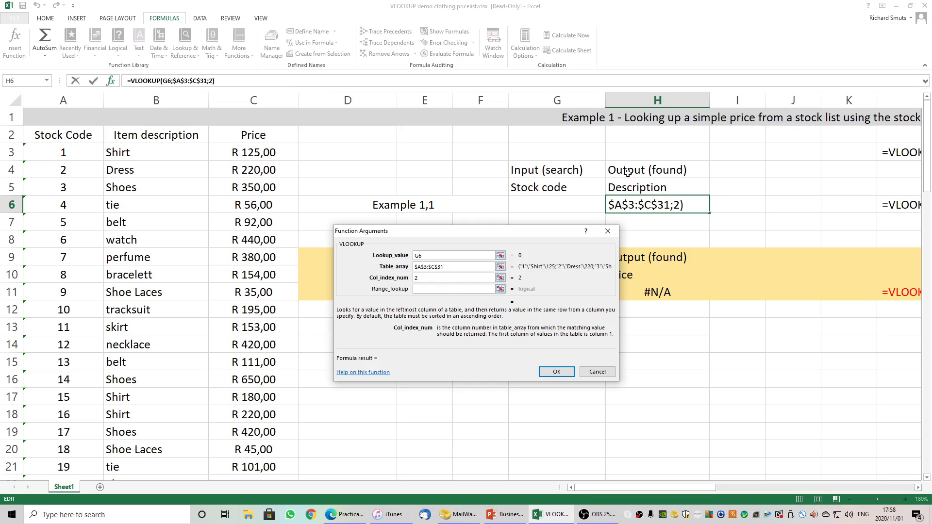
{"action": "left_click", "coordinate": [431, 289]}
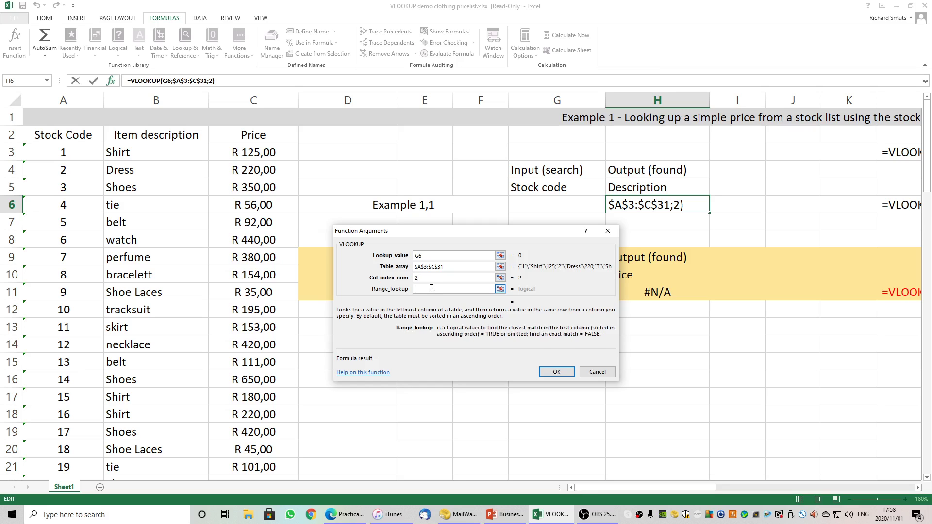
{"action": "type", "text": "FALSE"}
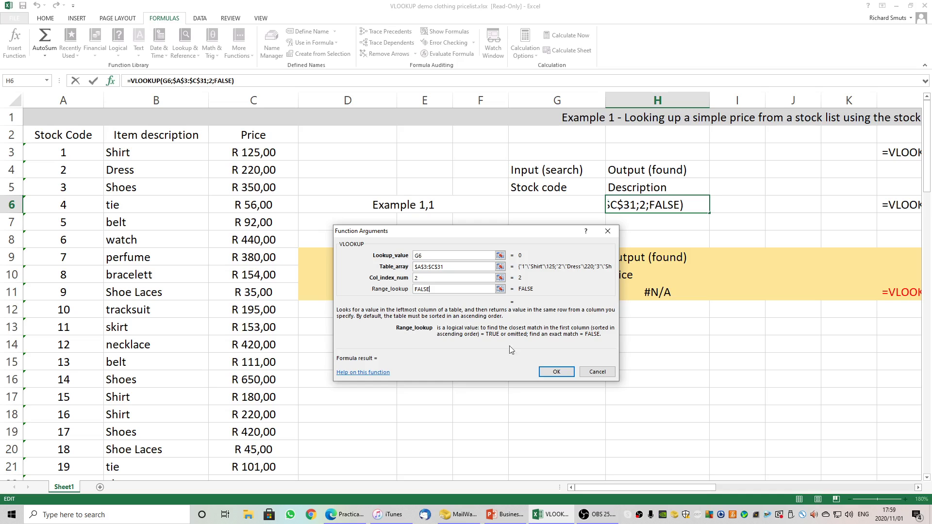
{"action": "left_click", "coordinate": [551, 374]}
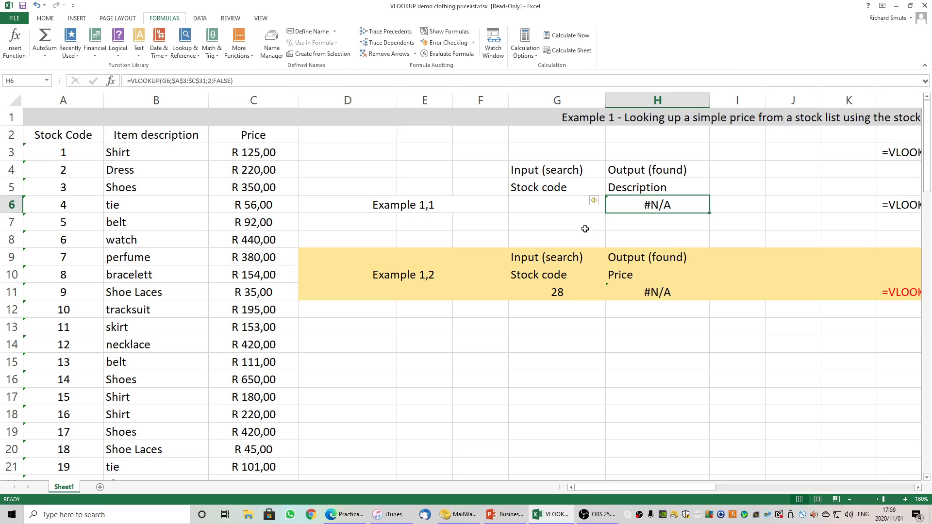
Test the Example 1,1 lookup by entering stock code 15 and then 19 in G6.
{"action": "left_click", "coordinate": [548, 207]}
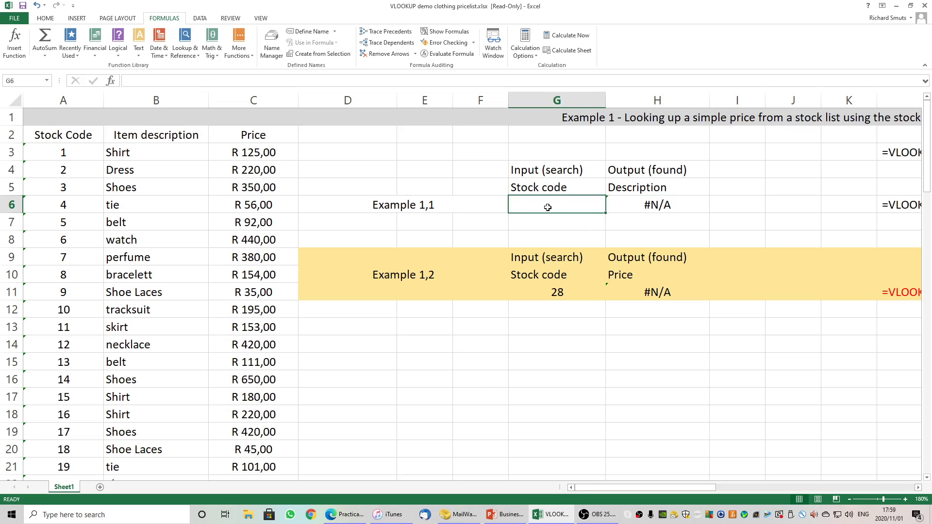
{"action": "type", "text": "15"}
{"action": "key", "text": "Return"}
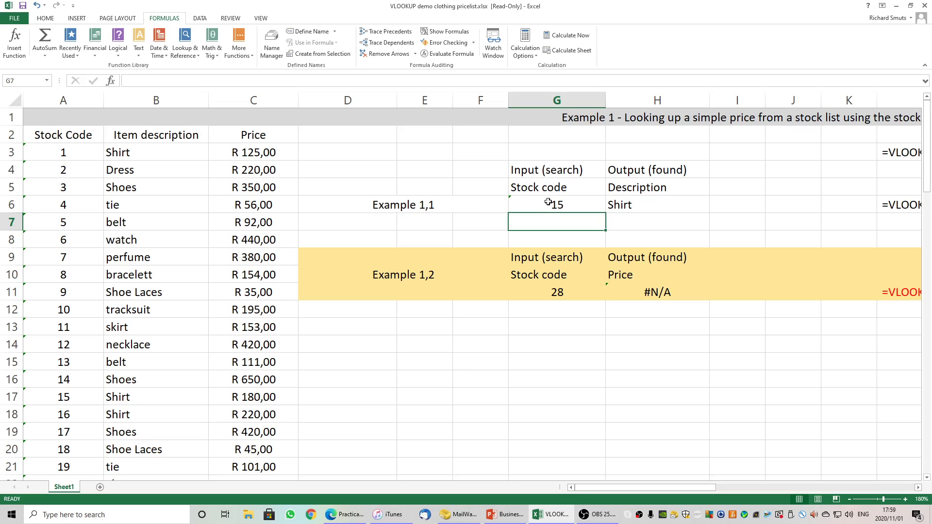
{"action": "left_click", "coordinate": [548, 204]}
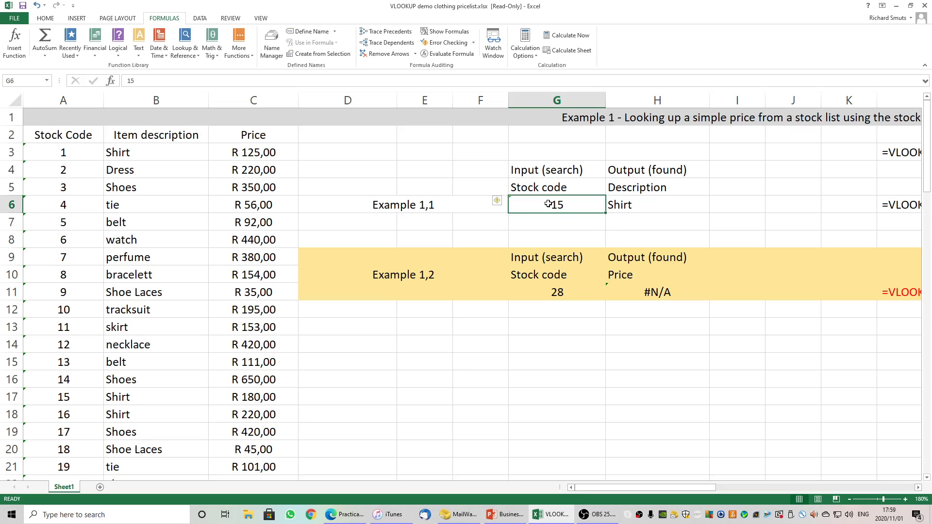
{"action": "type", "text": "19"}
{"action": "key", "text": "Return"}
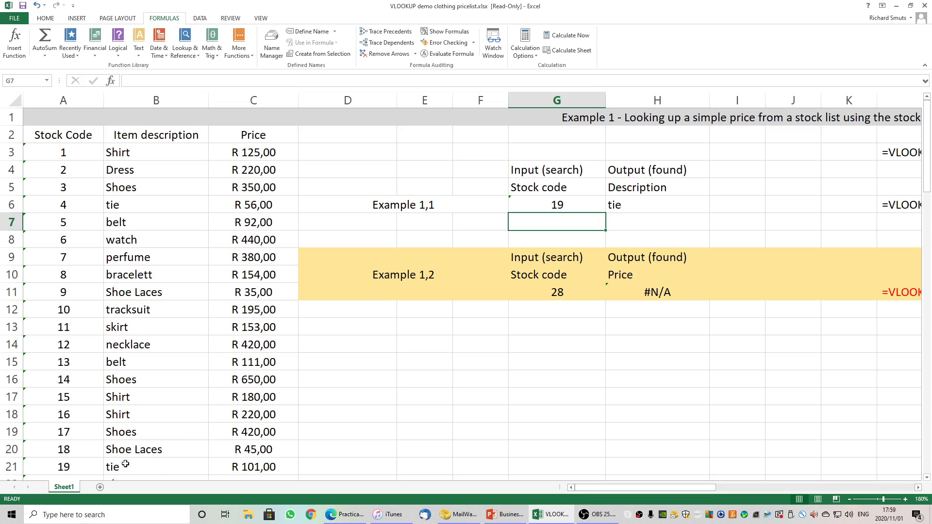
Inspect the arguments of the VLOOKUP formula in H6 against the input cell G6.
{"action": "left_click", "coordinate": [566, 204]}
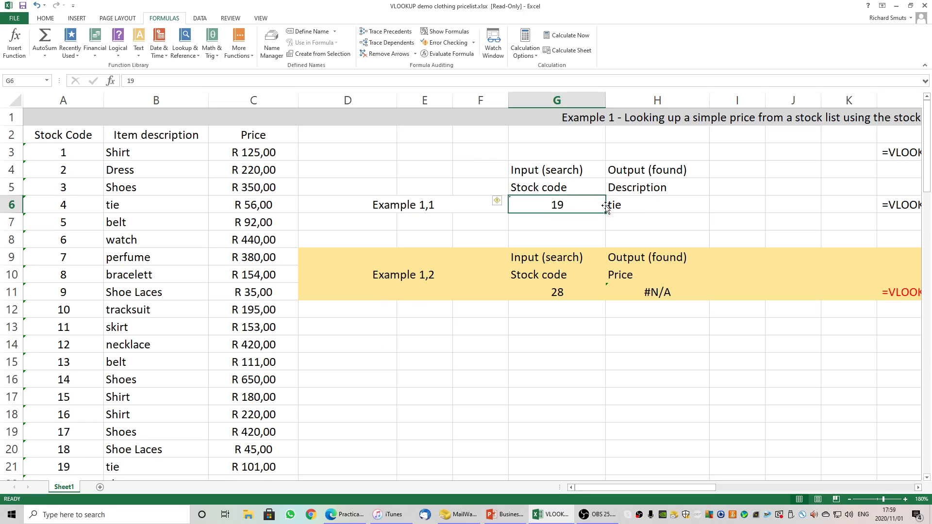
{"action": "left_click", "coordinate": [644, 206]}
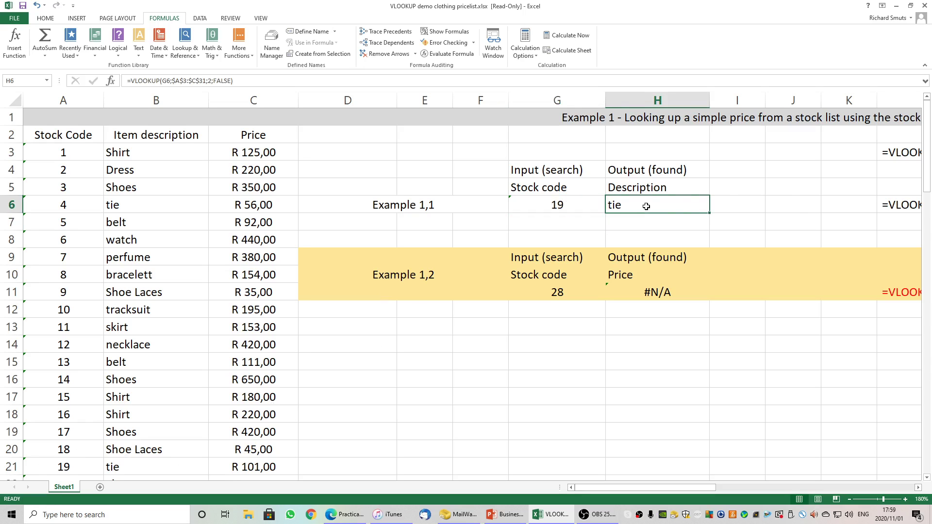
{"action": "double_click", "coordinate": [646, 206]}
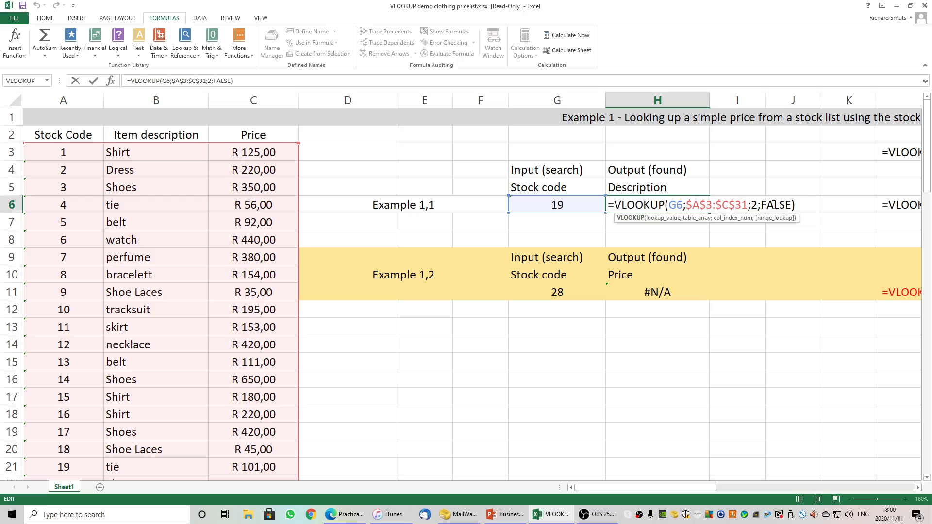
{"action": "key", "text": "Return"}
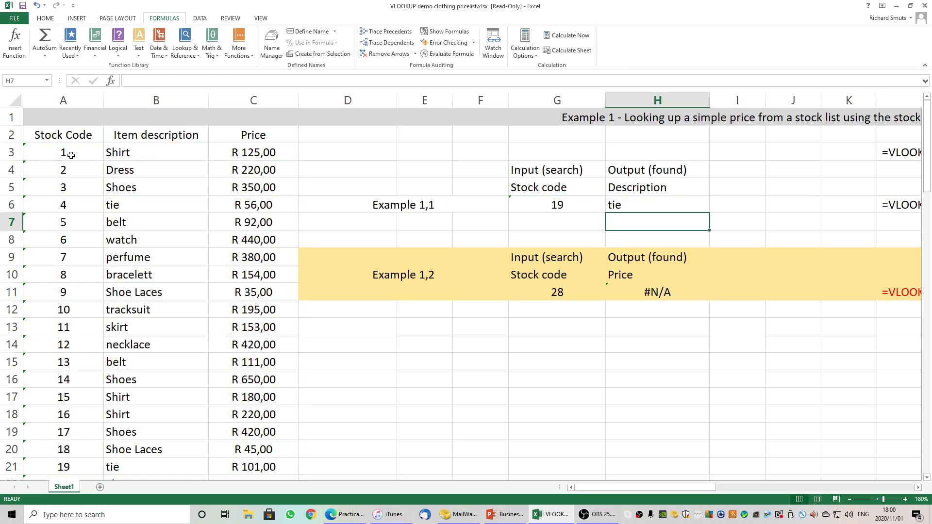
Test the Example 1,1 lookup again with stock code 1 in G6.
{"action": "left_click", "coordinate": [564, 205]}
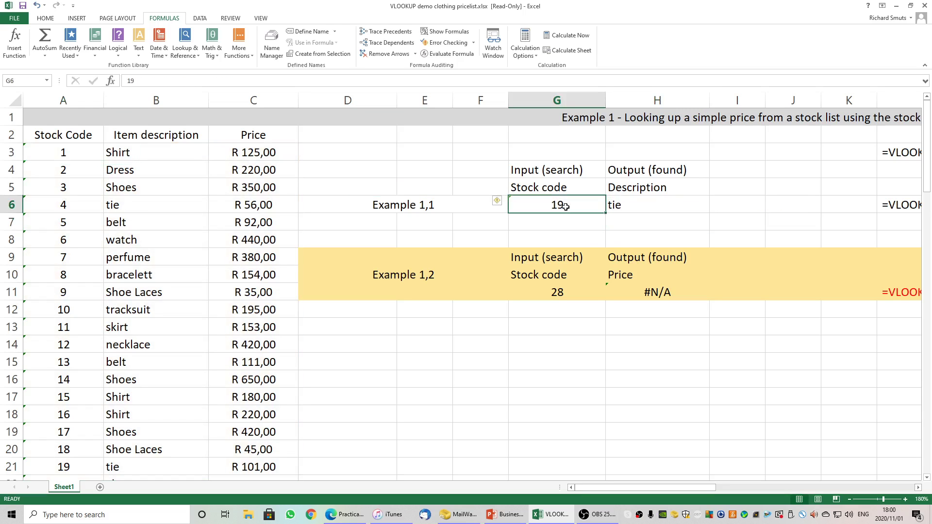
{"action": "type", "text": "1"}
{"action": "key", "text": "Return"}
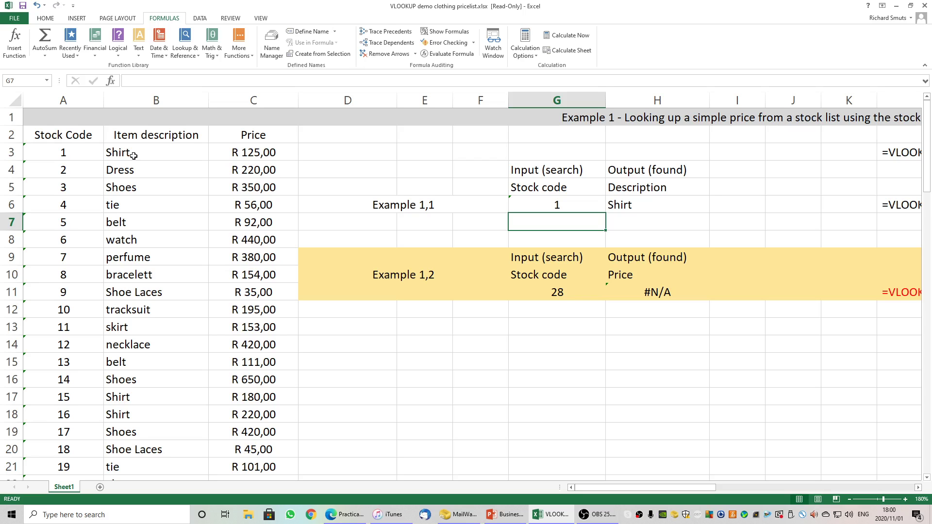
{"action": "left_click", "coordinate": [63, 153]}
{"action": "left_click_drag", "start_coordinate": [64, 153], "coordinate": [255, 470]}
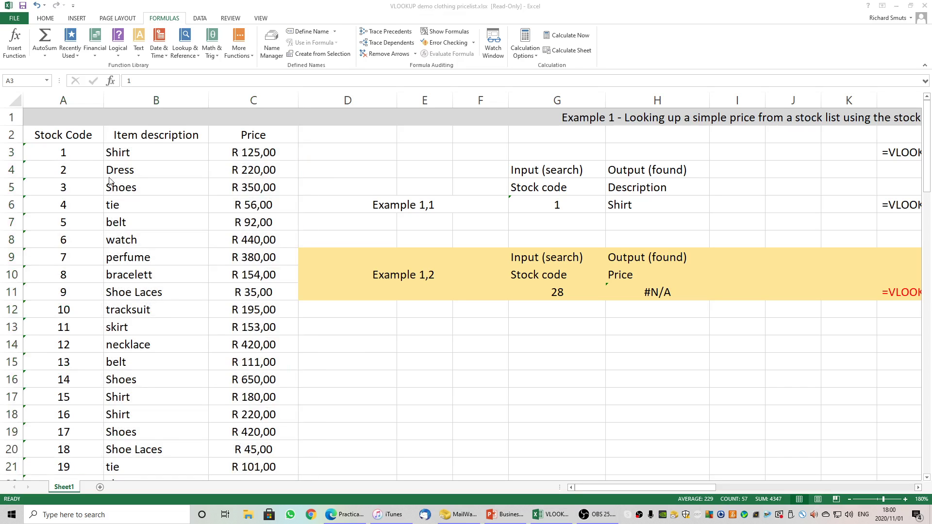
{"action": "left_click", "coordinate": [60, 151]}
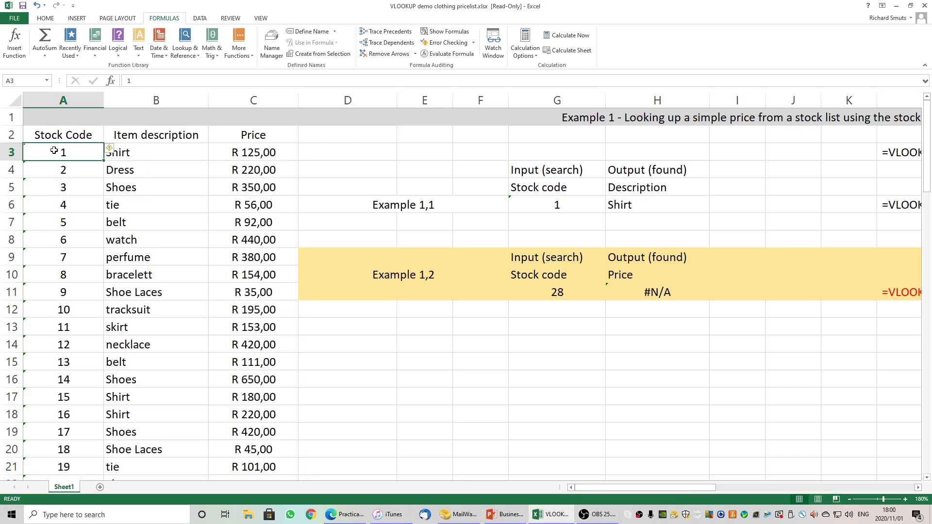
{"action": "left_click_drag", "start_coordinate": [110, 152], "coordinate": [281, 342]}
{"action": "scroll", "coordinate": [269, 323], "scroll_direction": "up", "scroll_amount": 4}
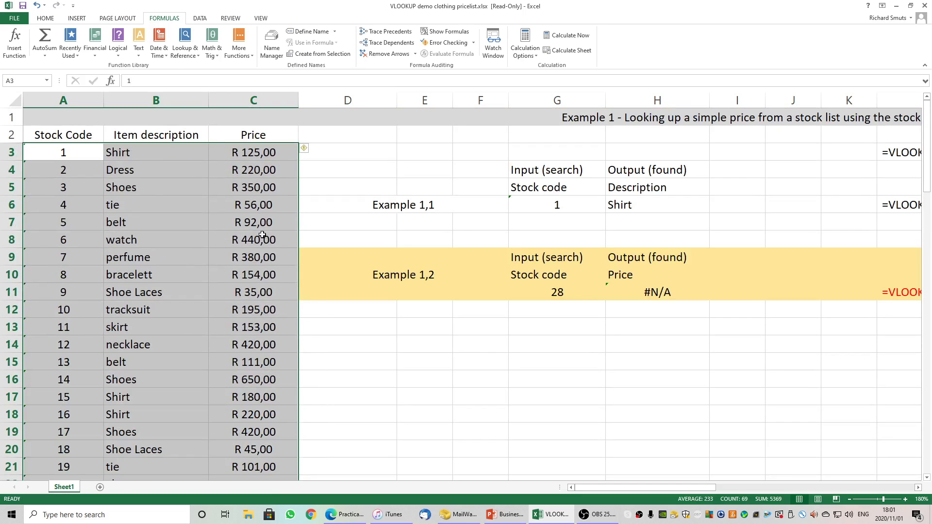
{"action": "left_click", "coordinate": [154, 194]}
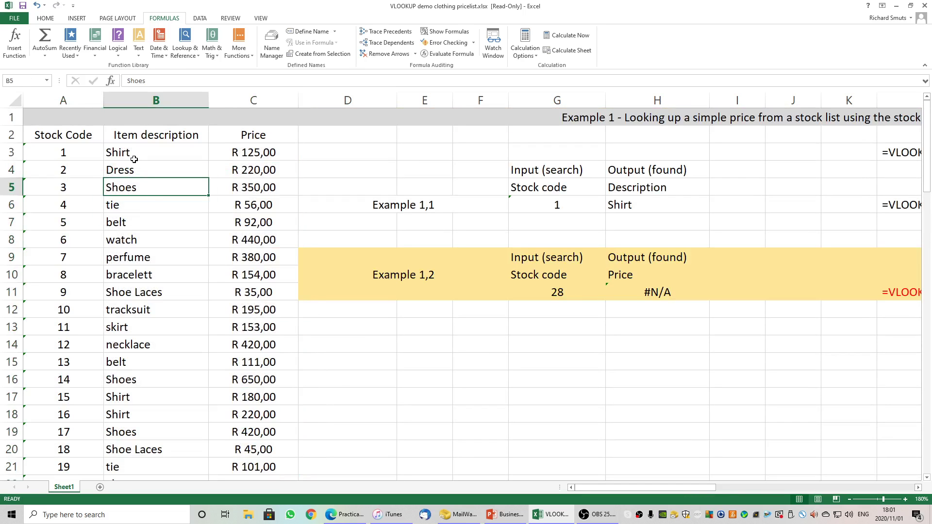
Select the price list data in A3:C31 without its headings and name the range CLOTHING.
{"action": "left_click", "coordinate": [61, 152]}
{"action": "left_click_drag", "start_coordinate": [61, 152], "coordinate": [256, 451]}
{"action": "scroll", "coordinate": [130, 277], "scroll_direction": "up", "scroll_amount": 4}
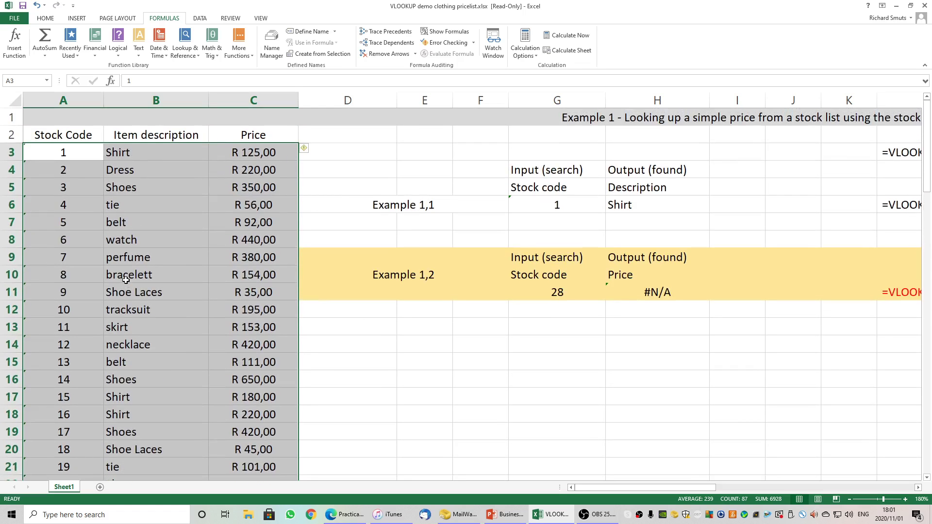
{"action": "left_click", "coordinate": [16, 81]}
{"action": "type", "text": "cLOTHING"}
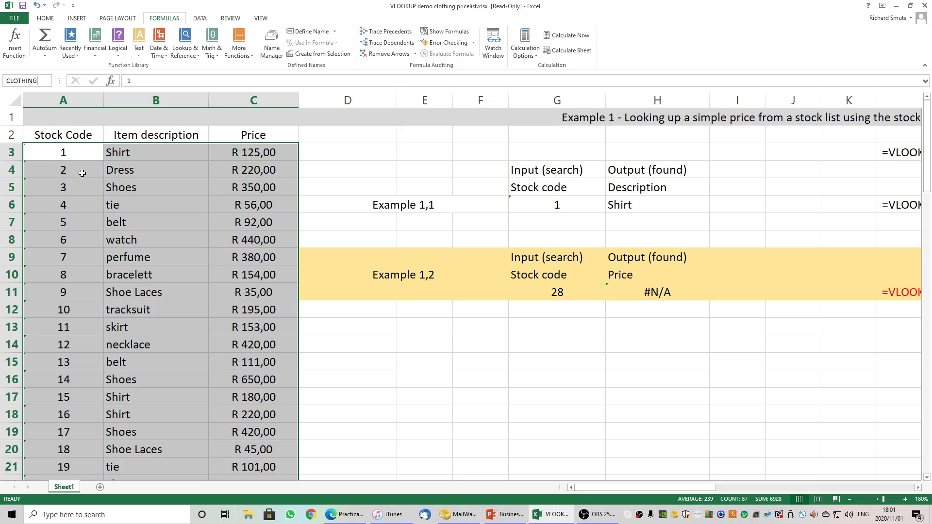
{"action": "key", "text": "Return"}
Reselect the price list range A3:C31 to check its assigned name.
{"action": "left_click", "coordinate": [228, 171]}
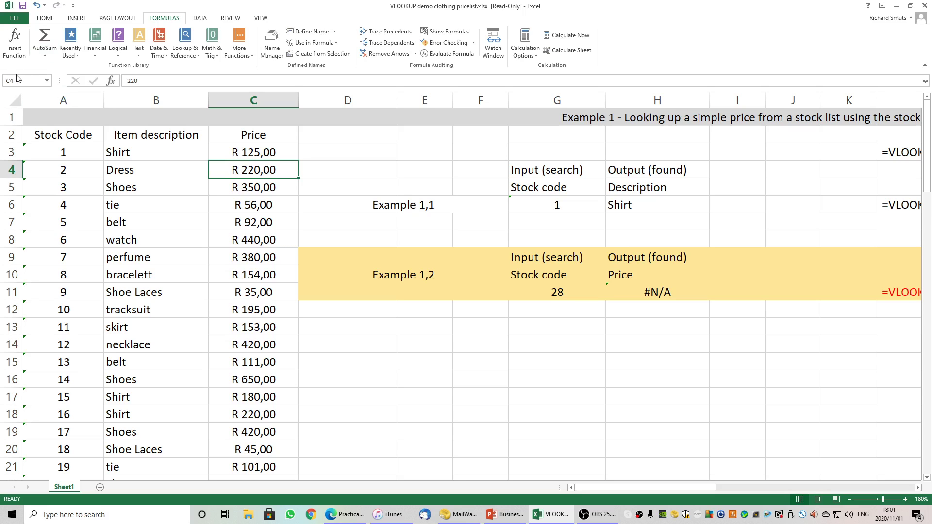
{"action": "left_click_drag", "start_coordinate": [42, 151], "coordinate": [230, 451]}
{"action": "scroll", "coordinate": [199, 362], "scroll_direction": "up", "scroll_amount": 4}
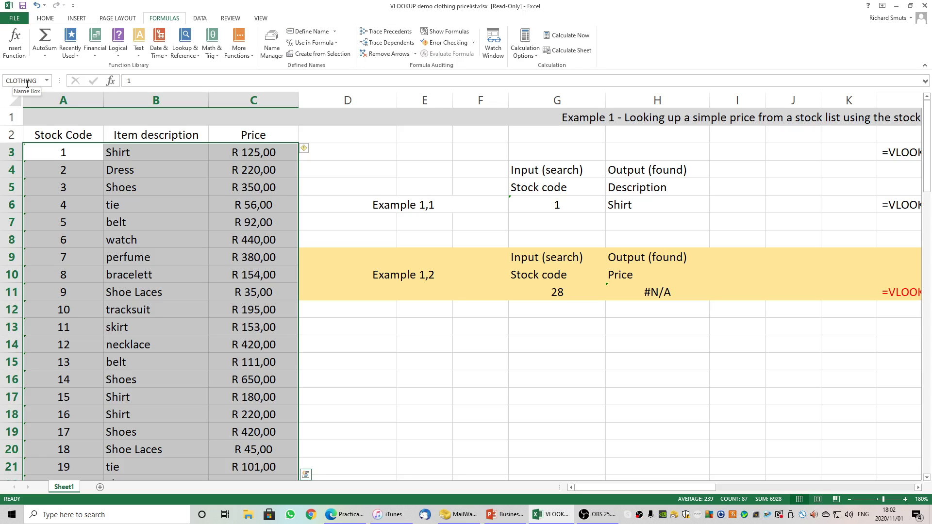
Enter the label "Named Array - CLOTHING" in H3 above the Example 1,1 output heading.
{"action": "left_click", "coordinate": [534, 149]}
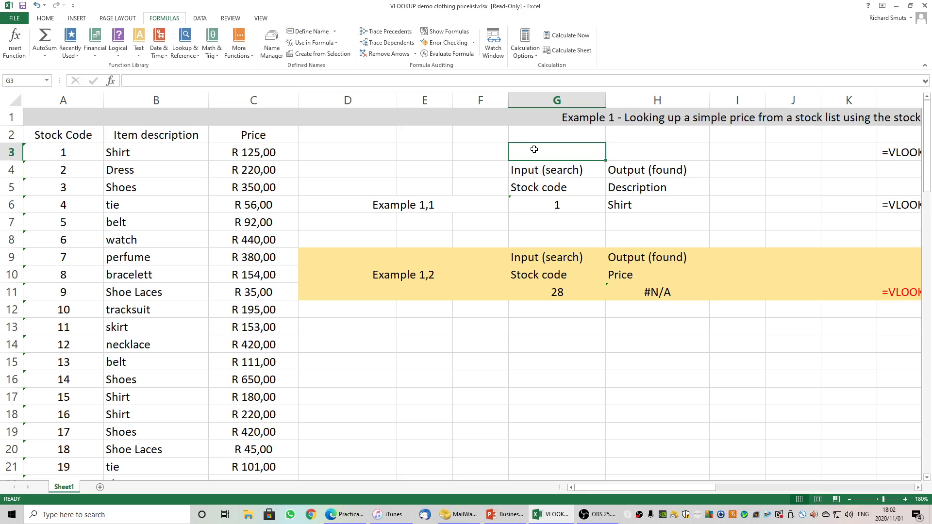
{"action": "left_click", "coordinate": [619, 153]}
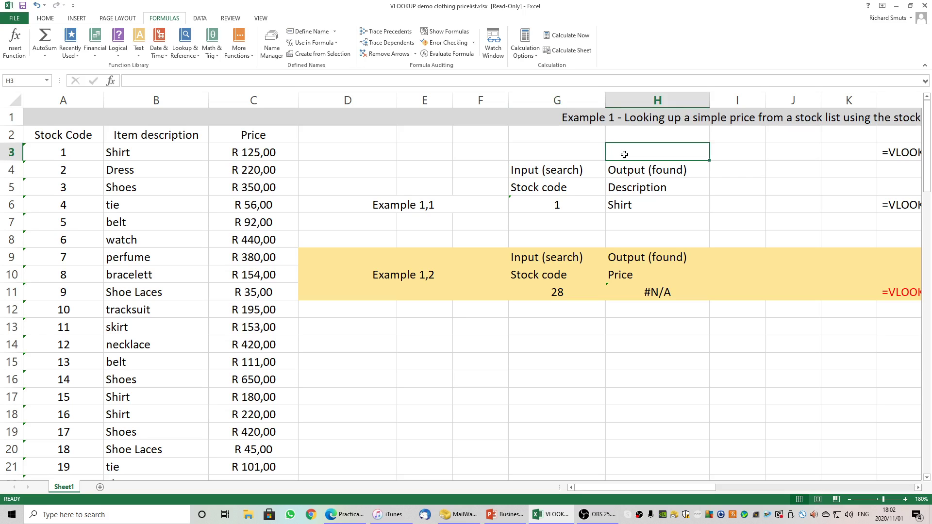
{"action": "type", "text": "Na"}
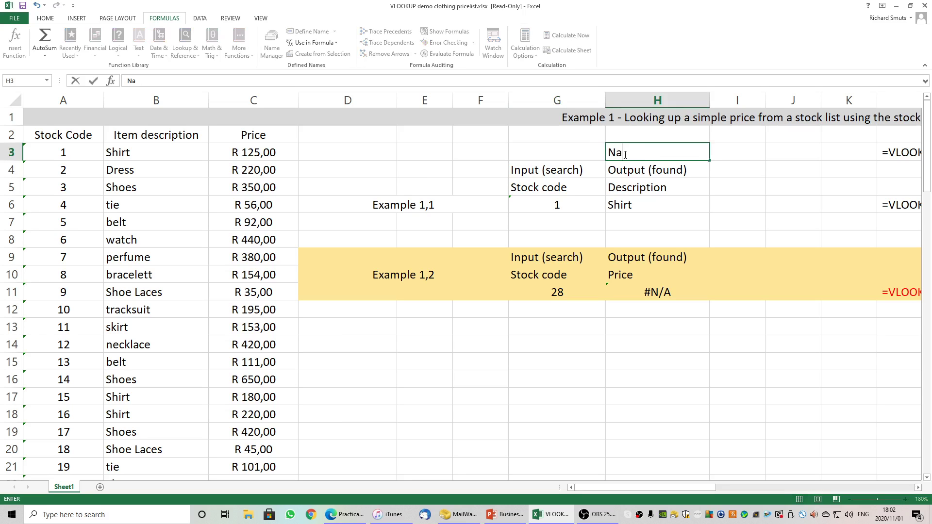
{"action": "type", "text": "med Array - Cl"}
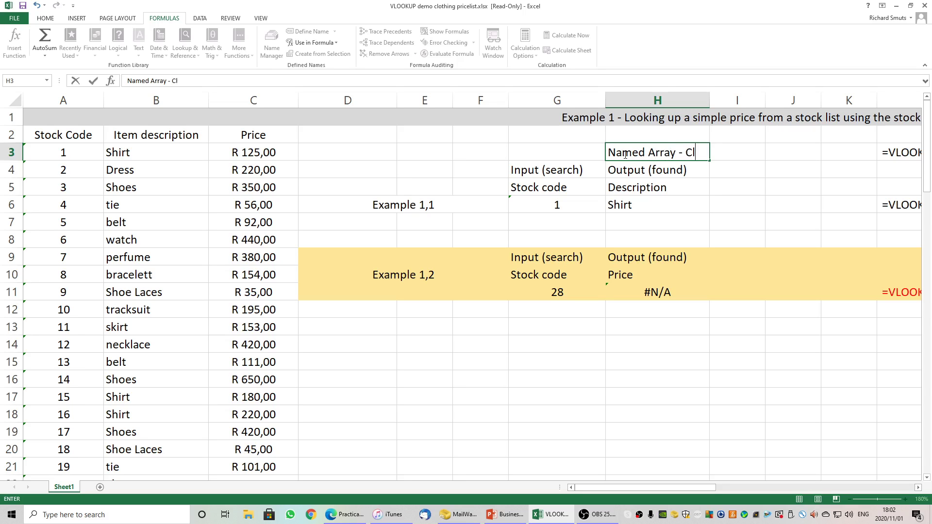
{"action": "type", "text": "othing"}
{"action": "key", "text": "BackSpace"}
{"action": "key", "text": "BackSpace"}
{"action": "key", "text": "BackSpace"}
{"action": "key", "text": "BackSpace"}
{"action": "key", "text": "BackSpace"}
{"action": "key", "text": "BackSpace"}
{"action": "key", "text": "BackSpace"}
{"action": "type", "text": "LOTHING"}
{"action": "left_click", "coordinate": [752, 188]}
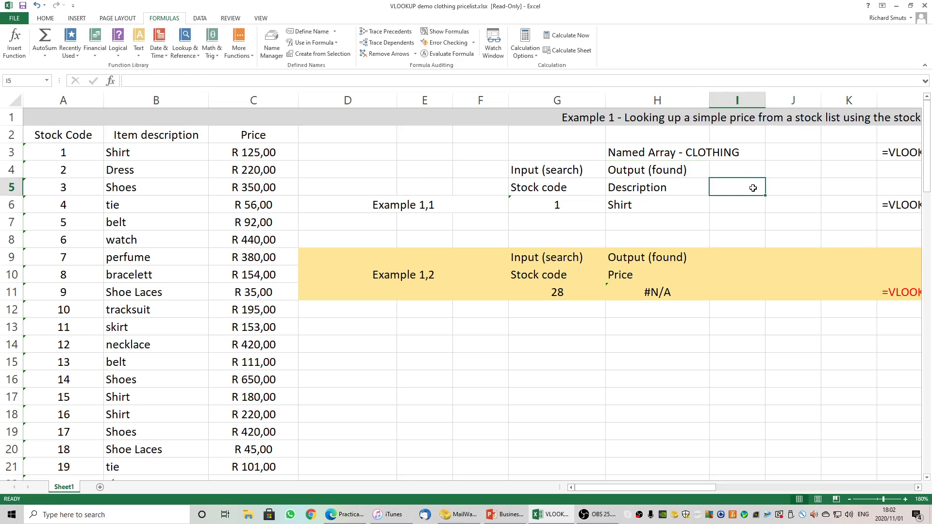
Clear the VLOOKUP formula from H6 and the stock code from G6.
{"action": "left_click", "coordinate": [635, 206]}
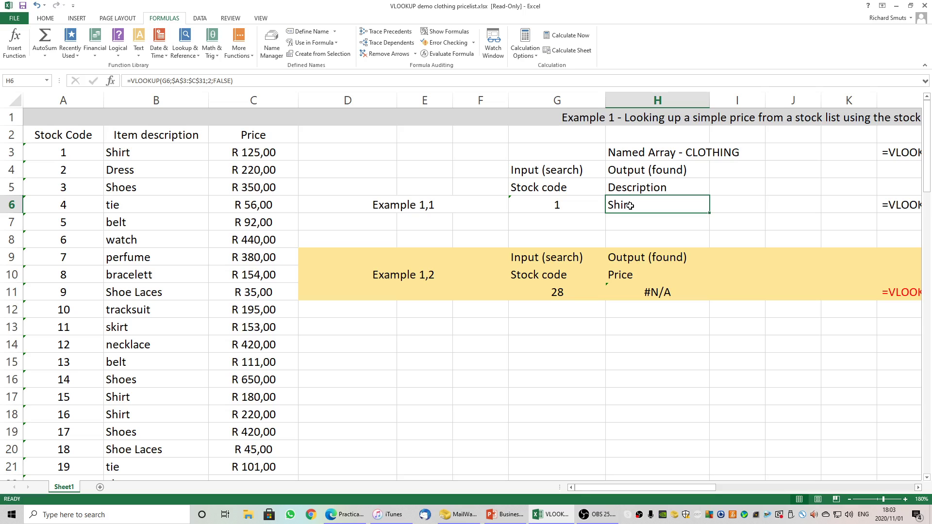
{"action": "key", "text": "Delete"}
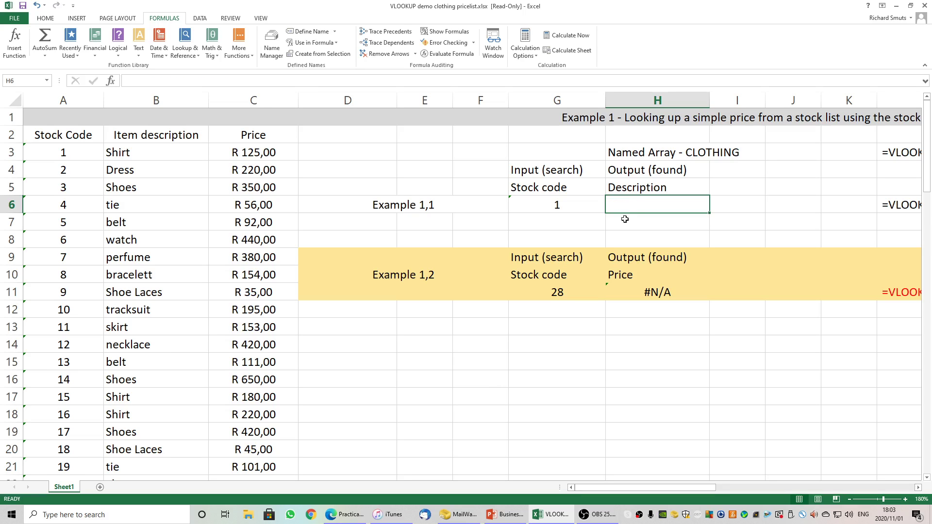
{"action": "left_click", "coordinate": [571, 200]}
{"action": "key", "text": "Delete"}
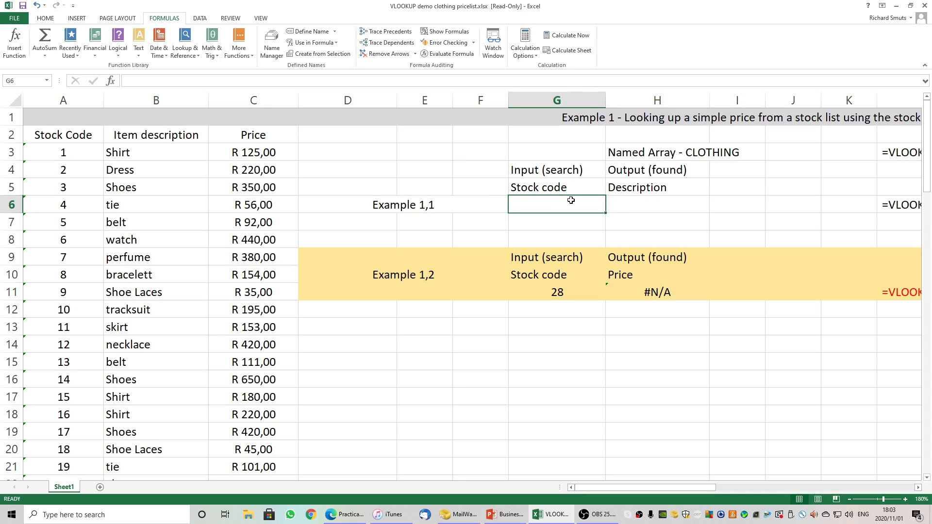
Insert the VLOOKUP function into H6 and move its function arguments dialog clear of the Example 1,1 input cell.
{"action": "left_click", "coordinate": [634, 223]}
{"action": "left_click", "coordinate": [627, 204]}
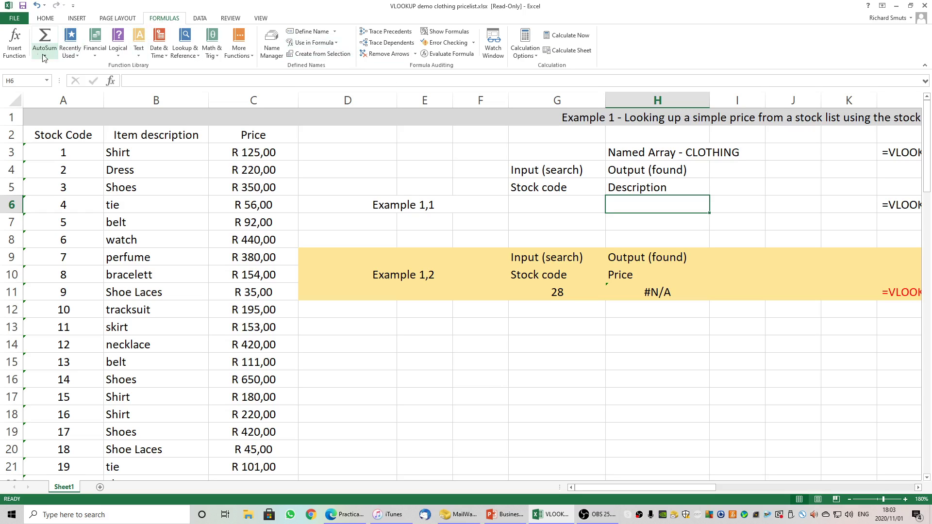
{"action": "left_click", "coordinate": [17, 49]}
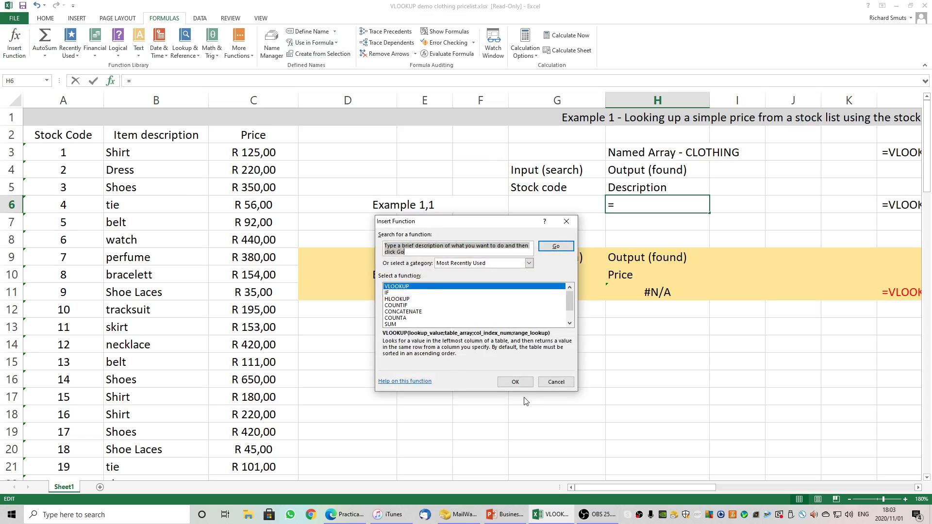
{"action": "left_click", "coordinate": [519, 383]}
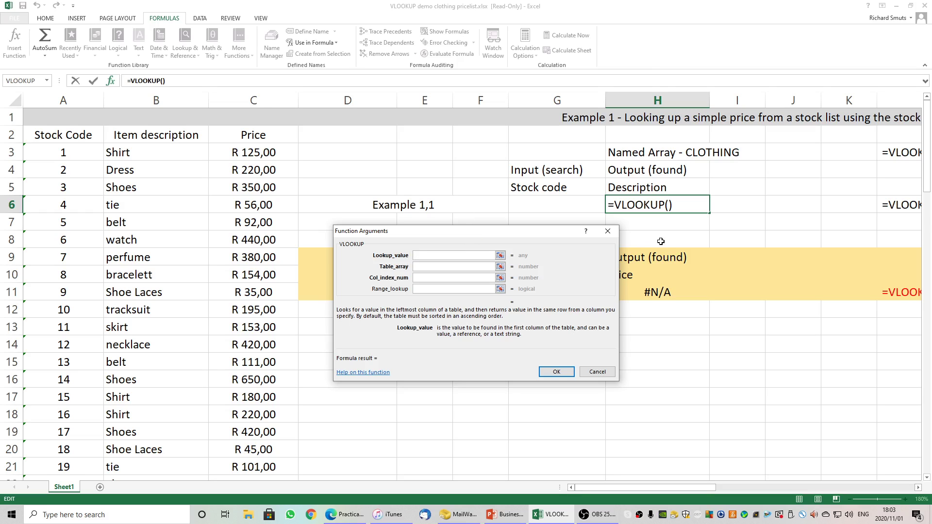
{"action": "left_click_drag", "start_coordinate": [538, 239], "coordinate": [742, 232]}
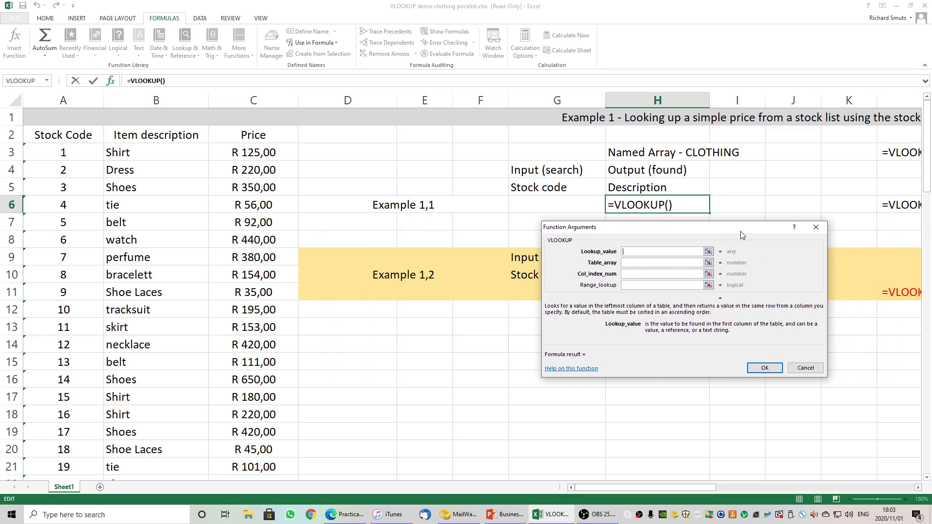
Complete the VLOOKUP in H6 with lookup value G6, table array CLOTHING, column index 3 and range lookup FALSE.
{"action": "left_click", "coordinate": [556, 205]}
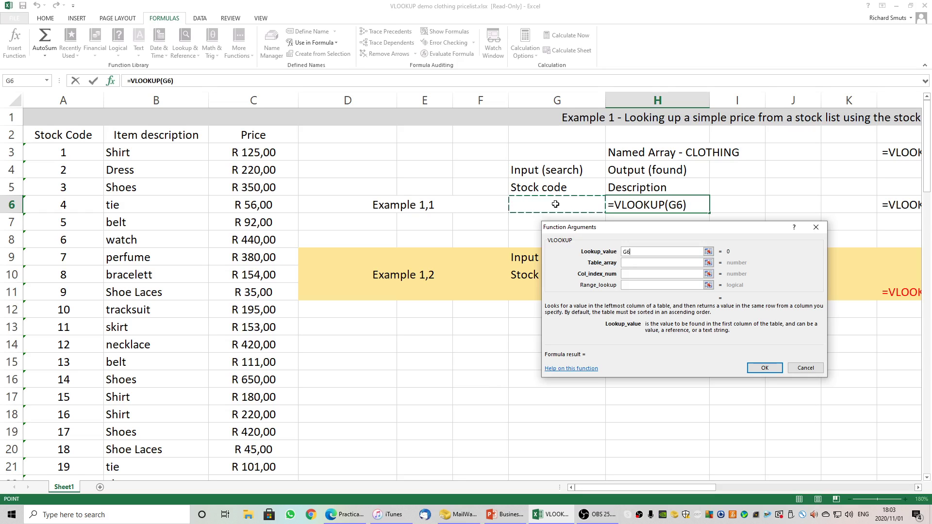
{"action": "left_click", "coordinate": [629, 262]}
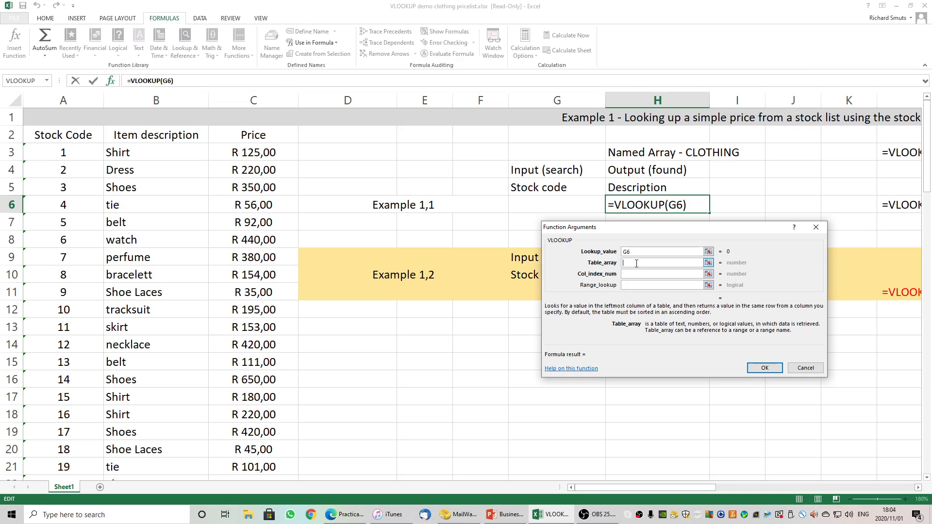
{"action": "type", "text": "CLOTHING"}
{"action": "key", "text": "Tab"}
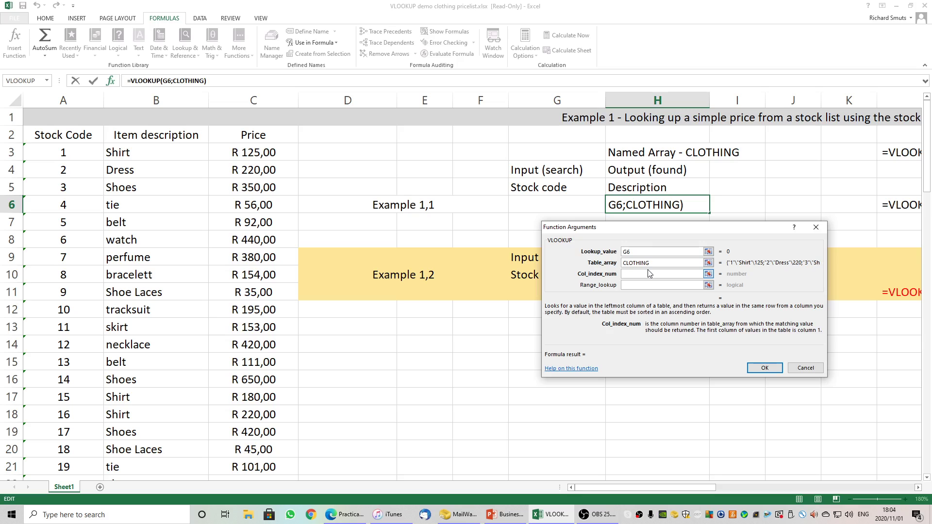
{"action": "type", "text": "3"}
{"action": "left_click", "coordinate": [646, 287]}
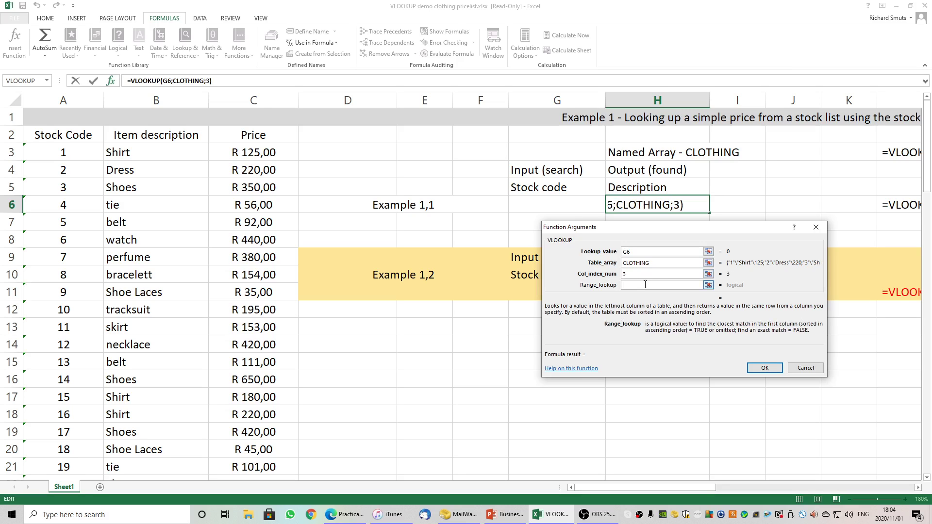
{"action": "type", "text": "FALSE"}
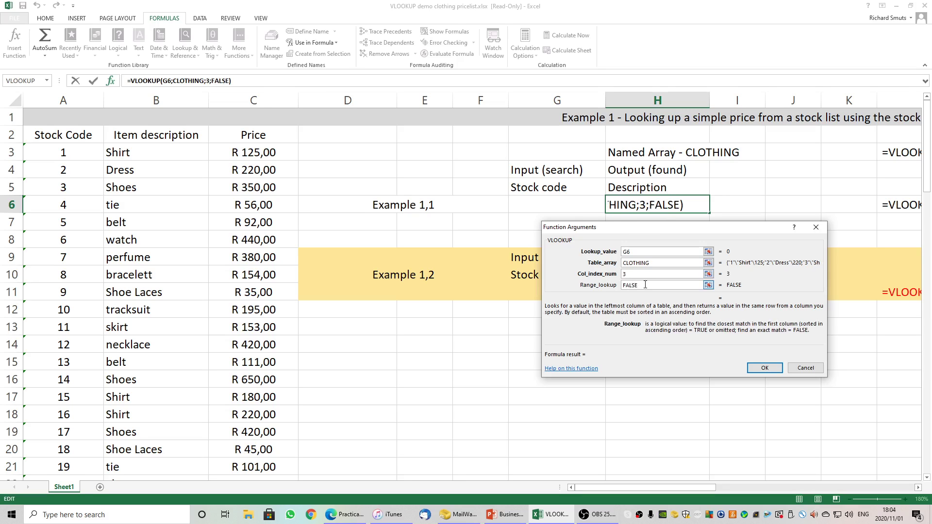
{"action": "left_click", "coordinate": [765, 369]}
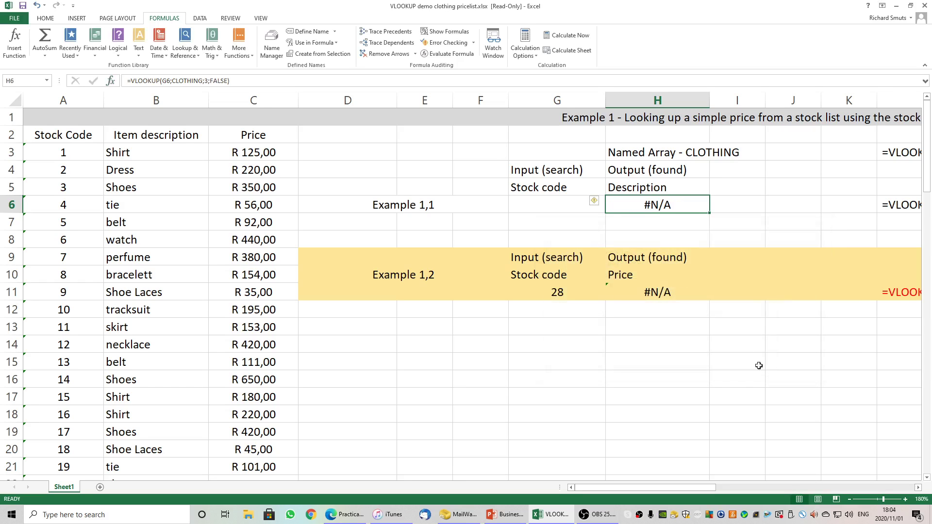
Change the Example 1,1 output heading in H5 to "Price".
{"action": "left_click", "coordinate": [632, 189]}
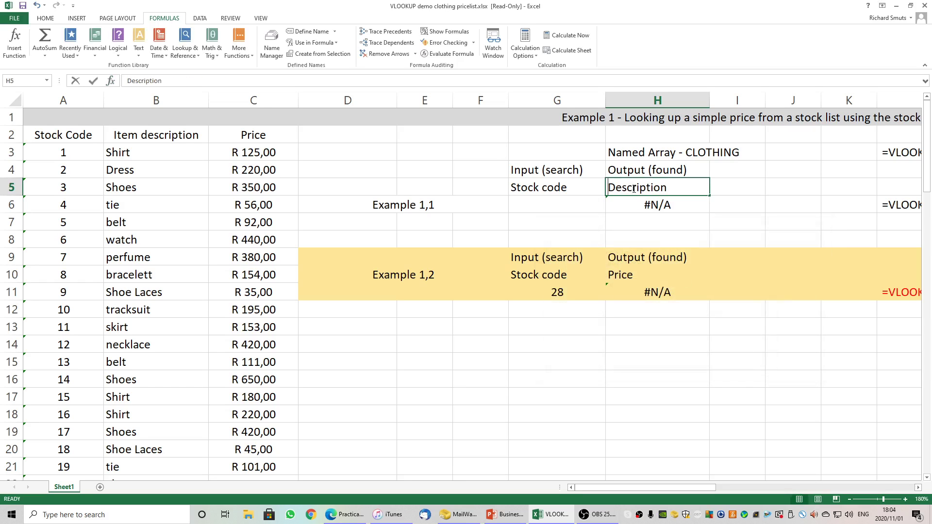
{"action": "type", "text": "Price"}
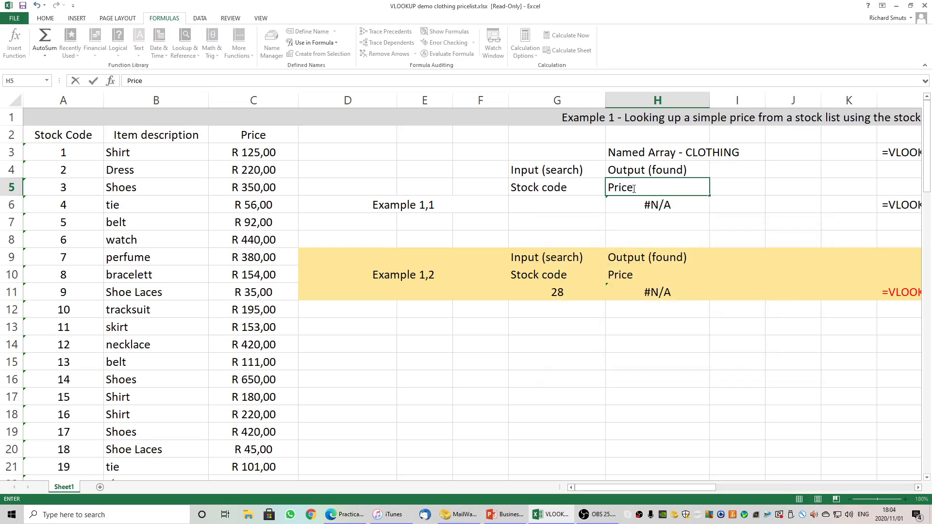
{"action": "key", "text": "Return"}
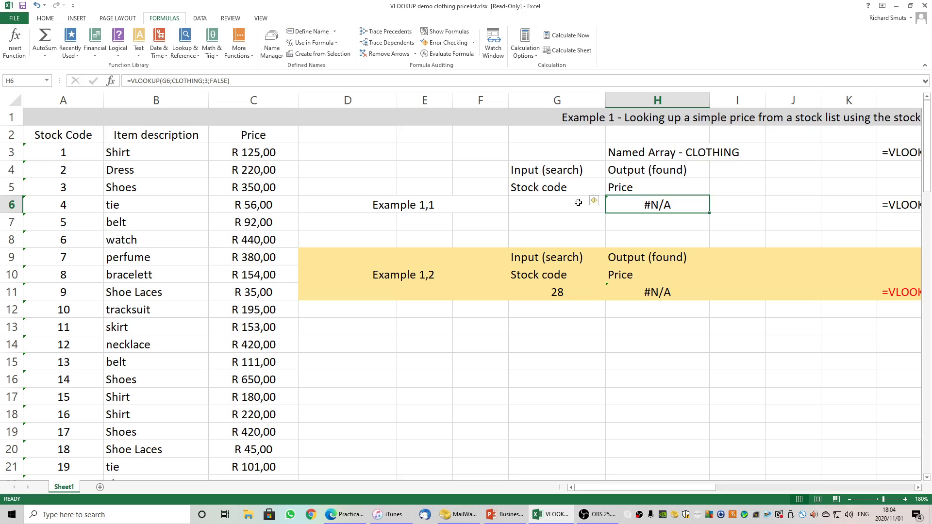
Enter stock code 17 in G6 as the Example 1,1 lookup input.
{"action": "left_click", "coordinate": [549, 208]}
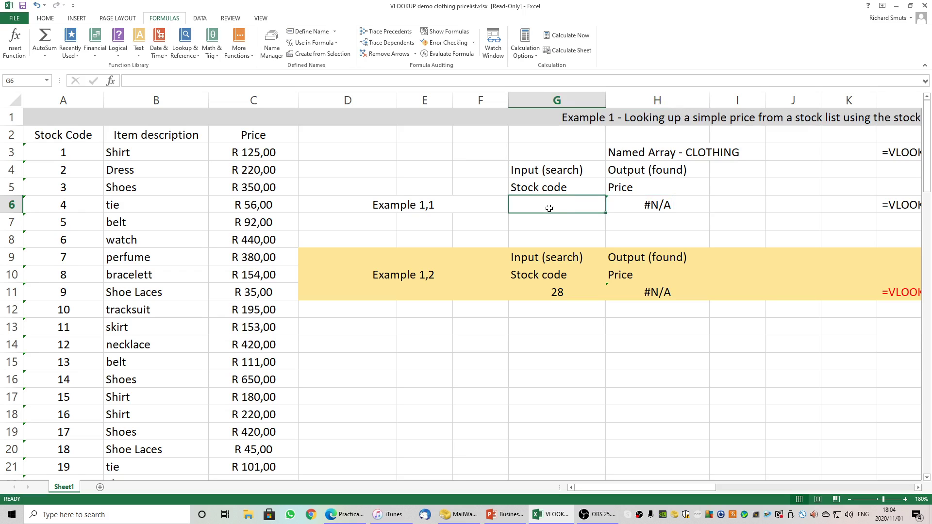
{"action": "type", "text": "17"}
{"action": "key", "text": "Return"}
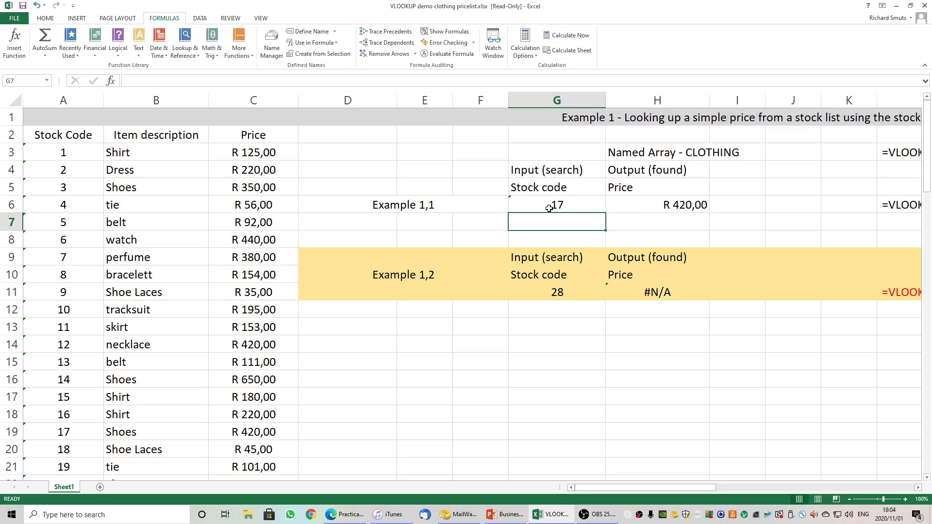
Review the function arguments of the VLOOKUP in H6, moving their dialog clear of the Example 1,1 output.
{"action": "left_click", "coordinate": [646, 211]}
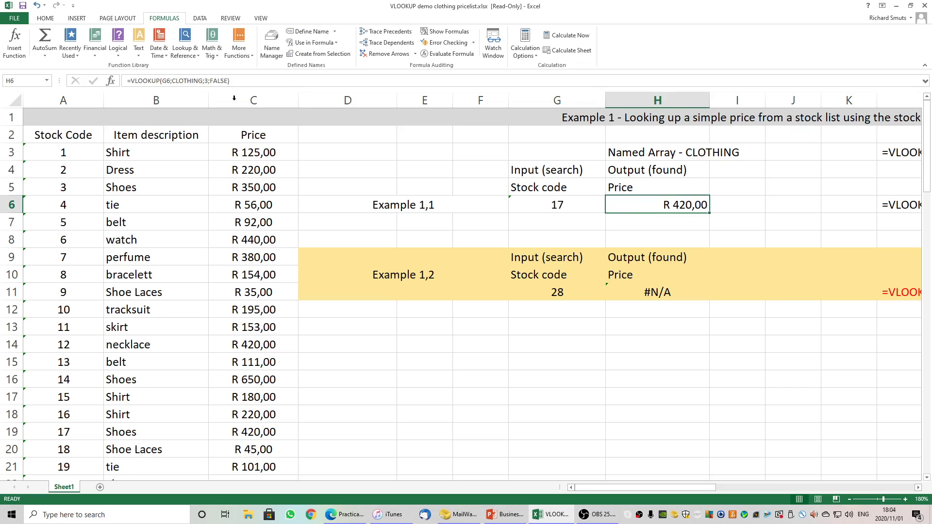
{"action": "left_click", "coordinate": [14, 41]}
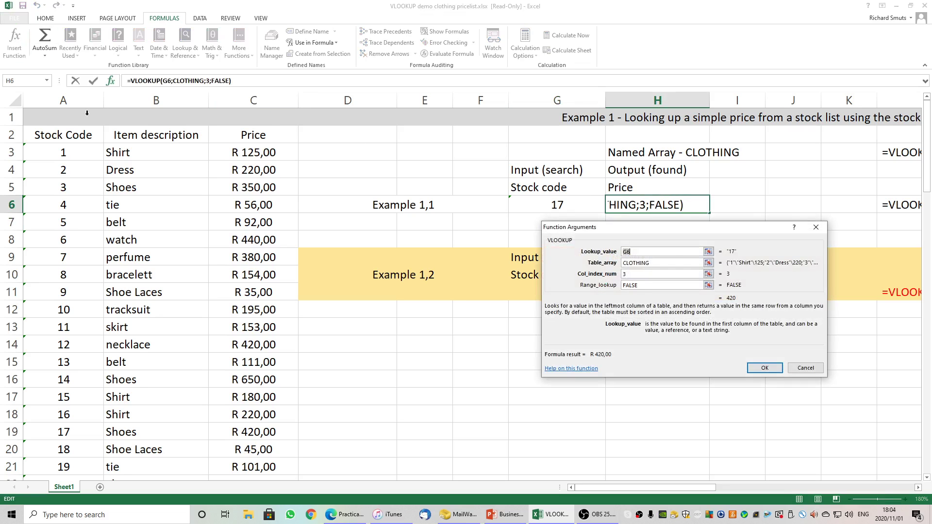
{"action": "left_click_drag", "start_coordinate": [639, 233], "coordinate": [408, 101]}
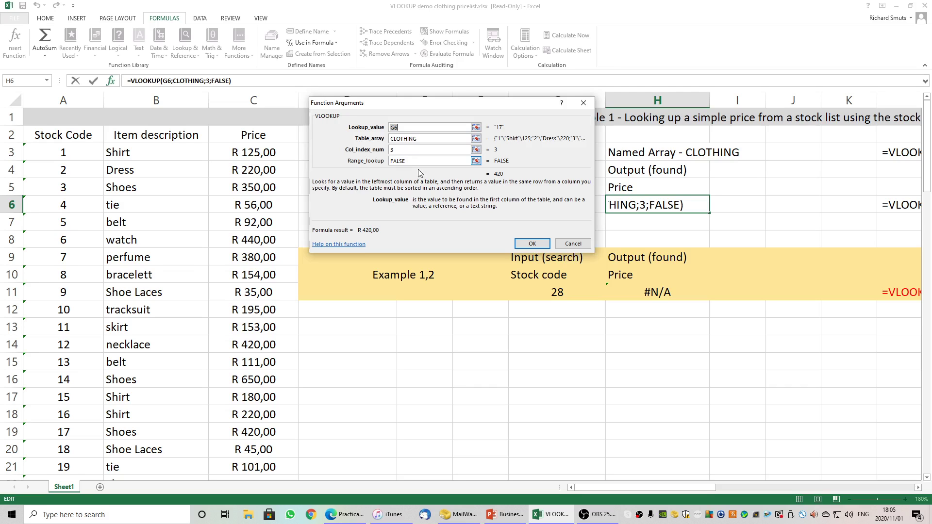
{"action": "left_click", "coordinate": [530, 241]}
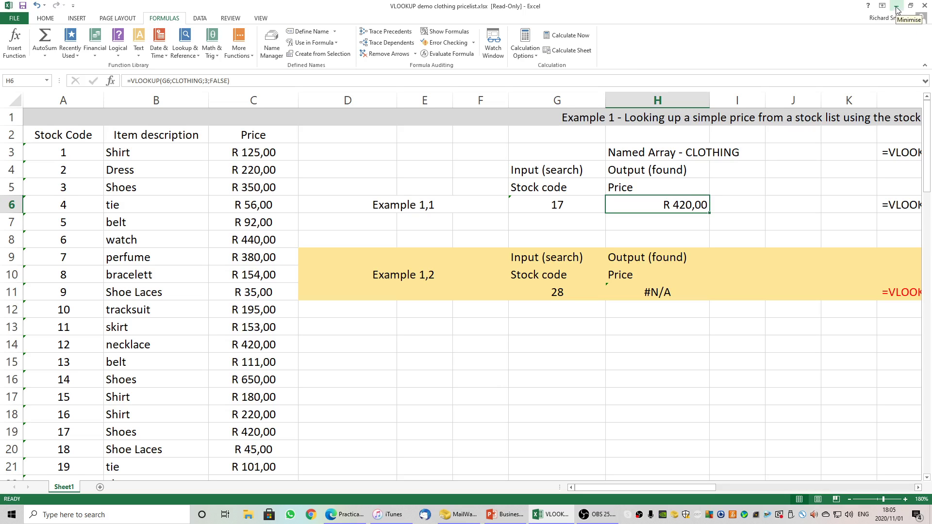
Close the VLOOKUP demo clothing pricelist workbook without saving the changes.
{"action": "left_click", "coordinate": [925, 8]}
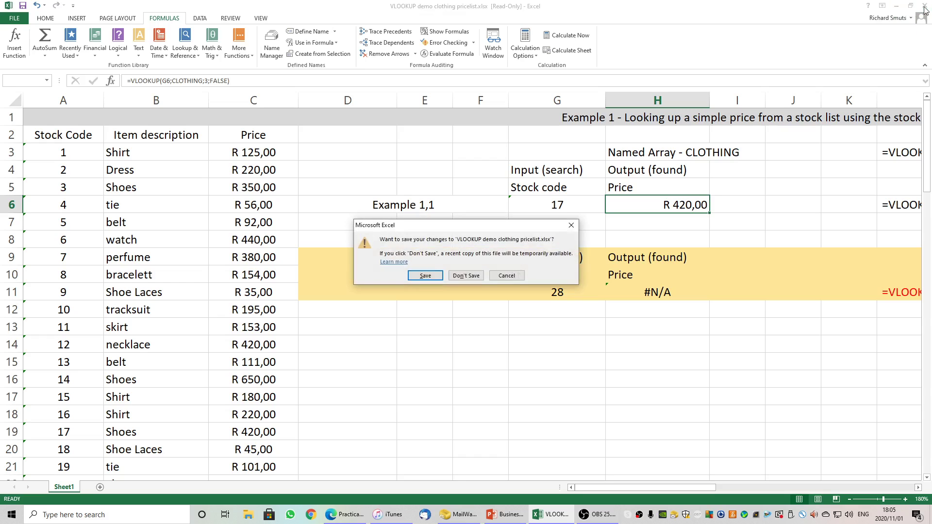
{"action": "left_click", "coordinate": [466, 276]}
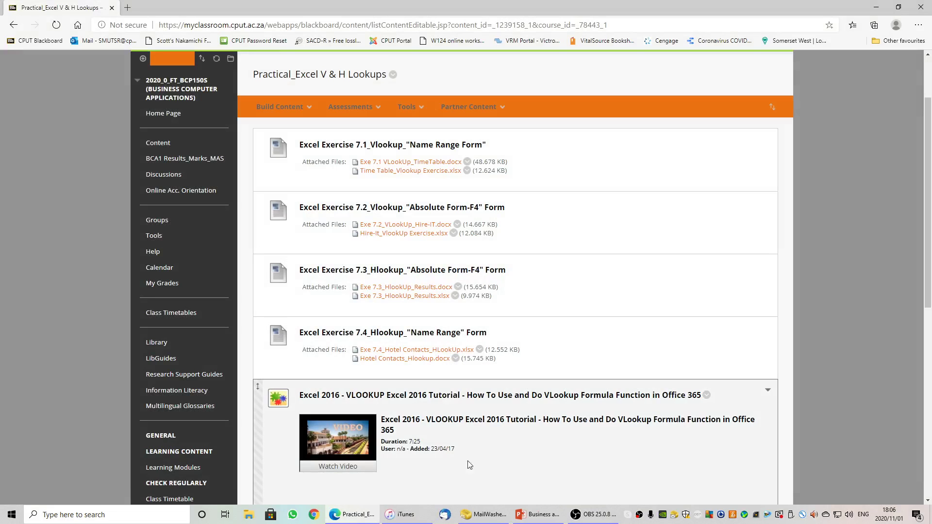
Switch to the Business applications of VLOOKUP presentation in PowerPoint and show the "What is a VLOOKUP function?" slide.
{"action": "left_click", "coordinate": [543, 517]}
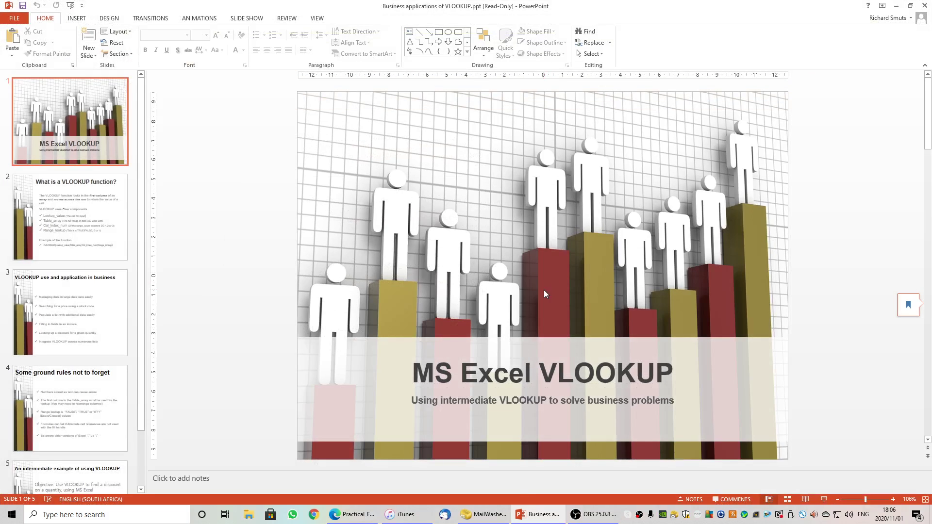
{"action": "left_click", "coordinate": [86, 220]}
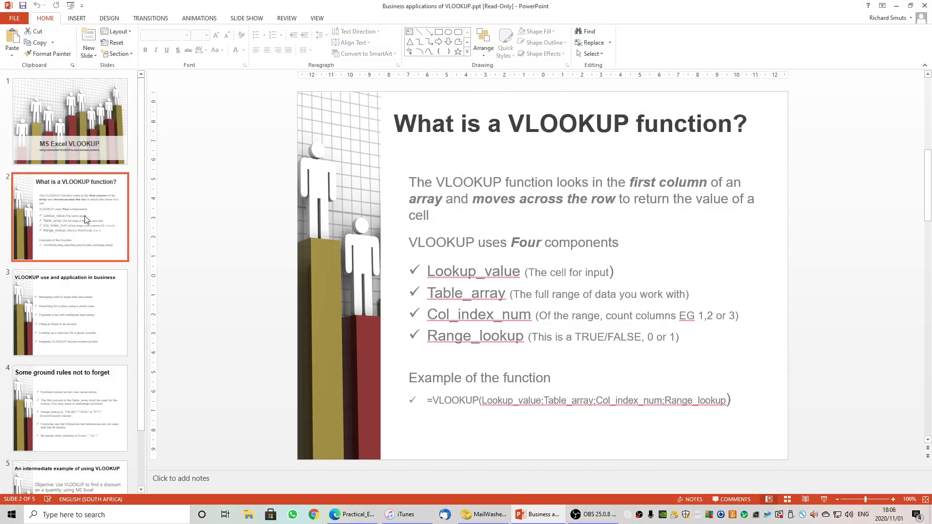
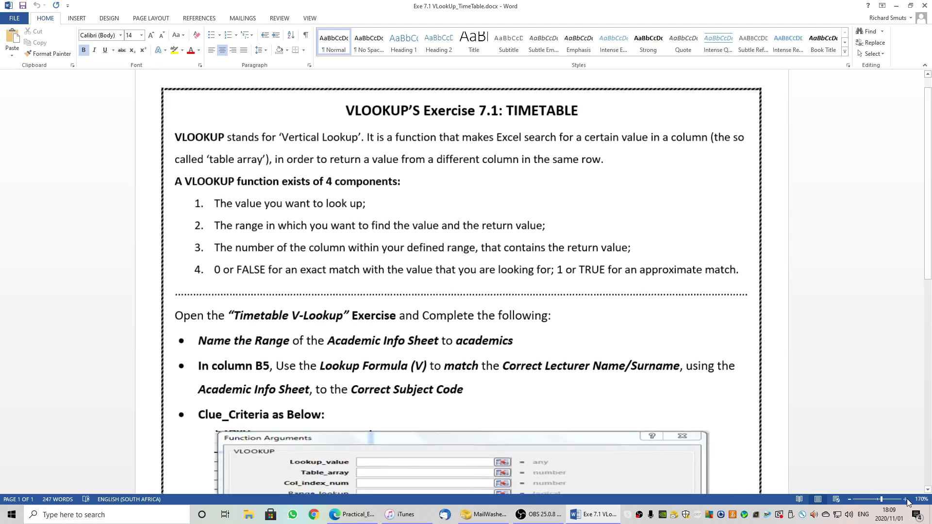
Enlarge the Exercise 7.1 timetable document to 200% and skim its VLOOKUP explanation, task instructions and submission requirements.
{"action": "left_click", "coordinate": [906, 500]}
{"action": "left_click", "coordinate": [906, 500]}
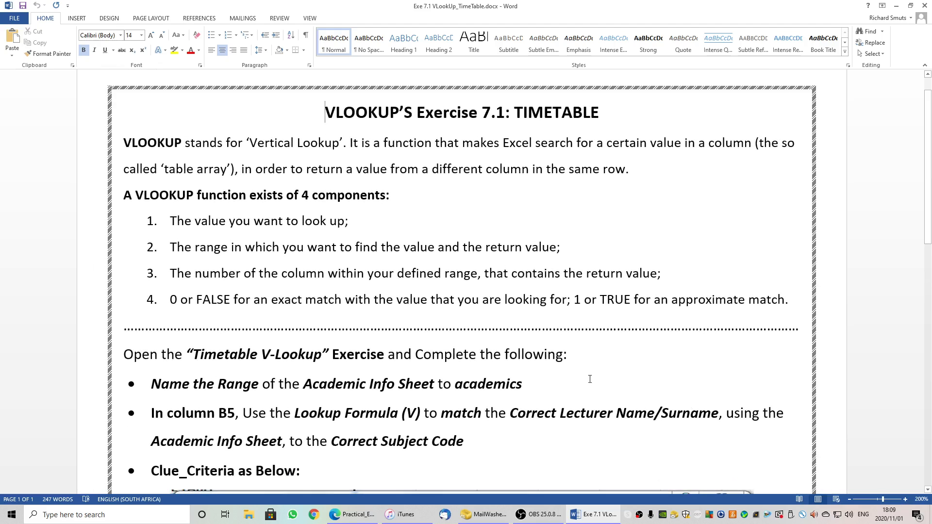
{"action": "scroll", "coordinate": [507, 349], "scroll_direction": "down", "scroll_amount": 1}
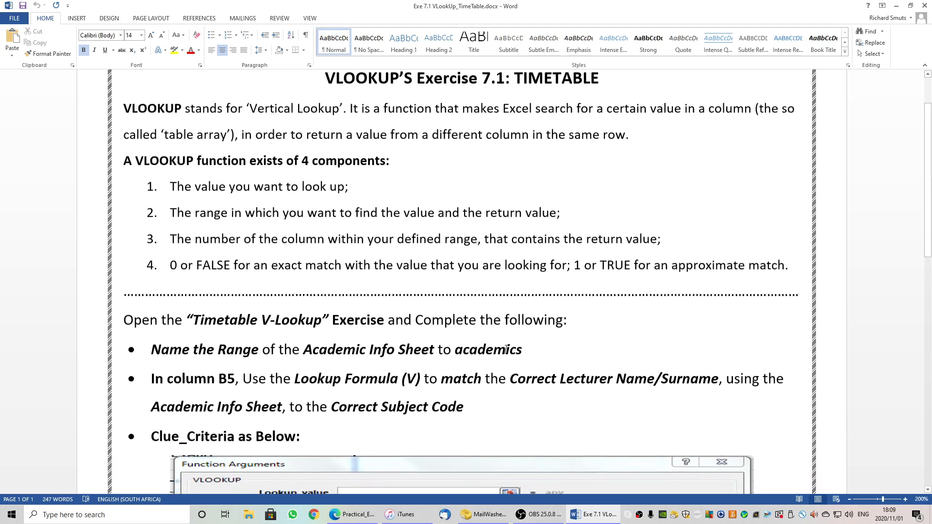
{"action": "scroll", "coordinate": [506, 350], "scroll_direction": "down", "scroll_amount": 6}
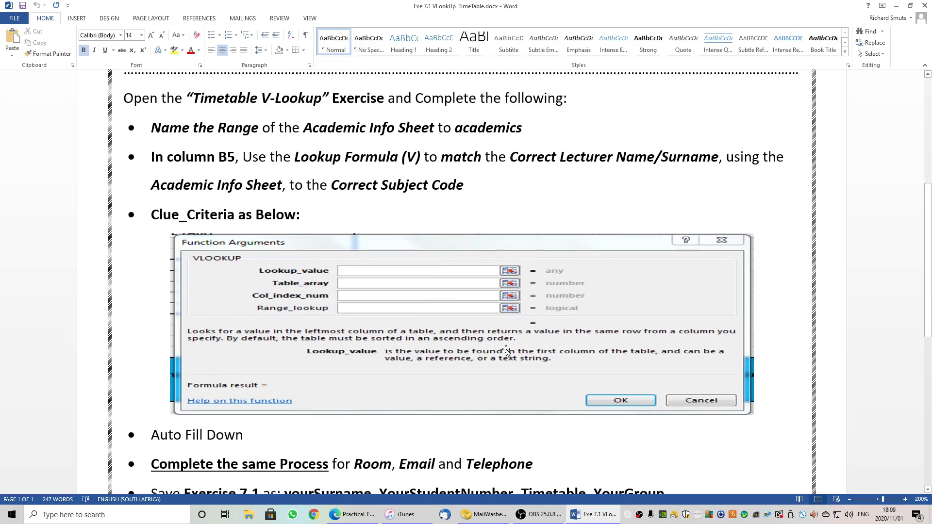
{"action": "scroll", "coordinate": [506, 350], "scroll_direction": "down", "scroll_amount": 2}
{"action": "scroll", "coordinate": [507, 350], "scroll_direction": "down", "scroll_amount": 1}
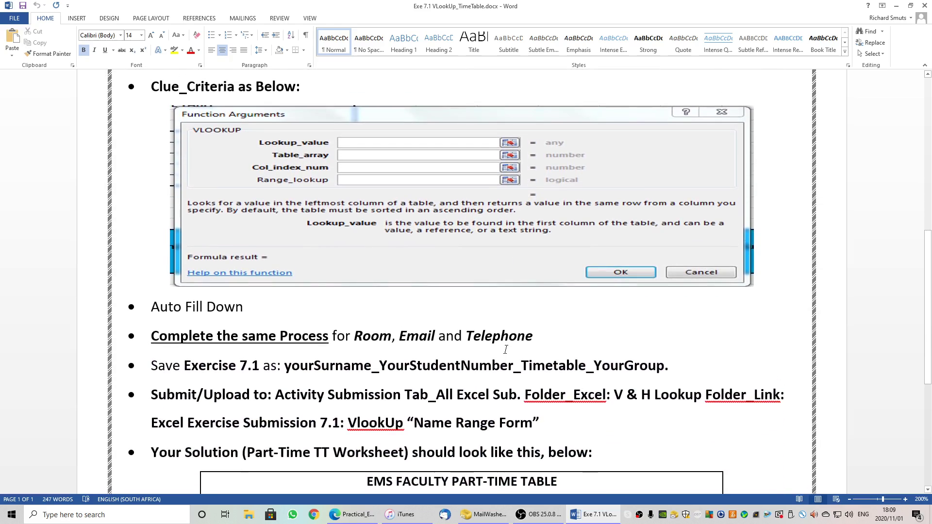
{"action": "scroll", "coordinate": [506, 350], "scroll_direction": "down", "scroll_amount": 2}
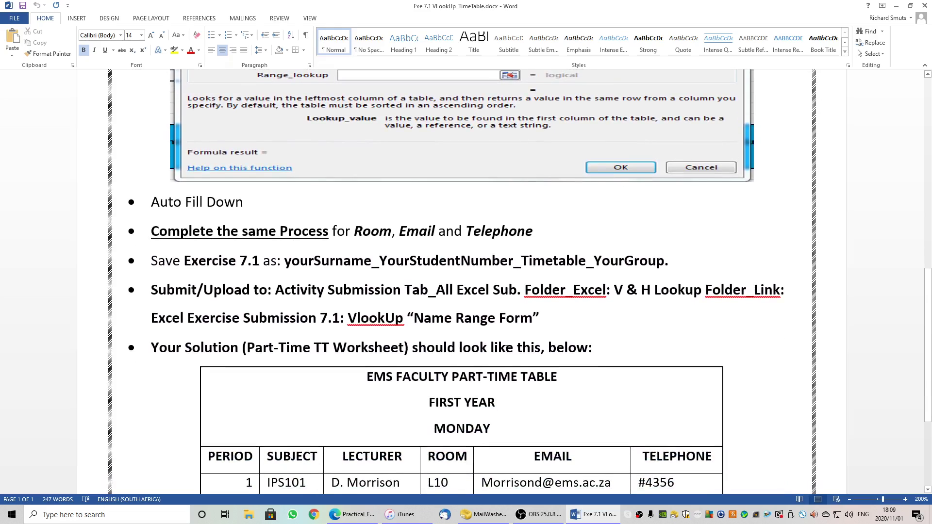
{"action": "scroll", "coordinate": [507, 350], "scroll_direction": "up", "scroll_amount": 9}
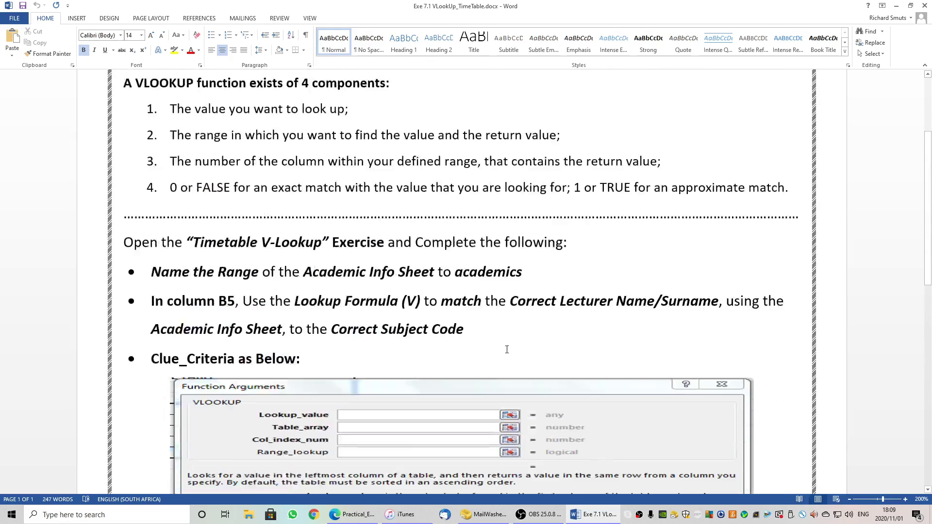
{"action": "scroll", "coordinate": [506, 349], "scroll_direction": "up", "scroll_amount": 2}
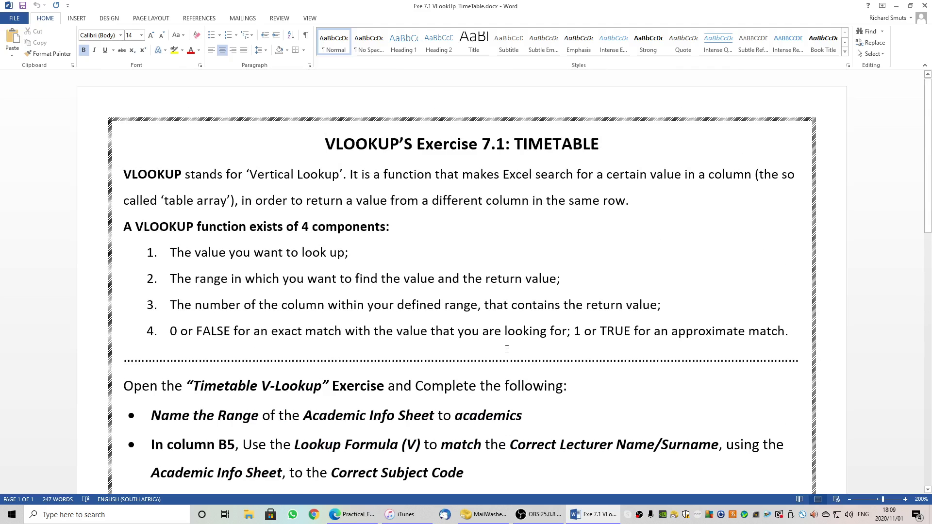
Examine the expected part-time timetable solution and highlight its period 1 entries from lecturer to telephone.
{"action": "scroll", "coordinate": [506, 350], "scroll_direction": "down", "scroll_amount": 11}
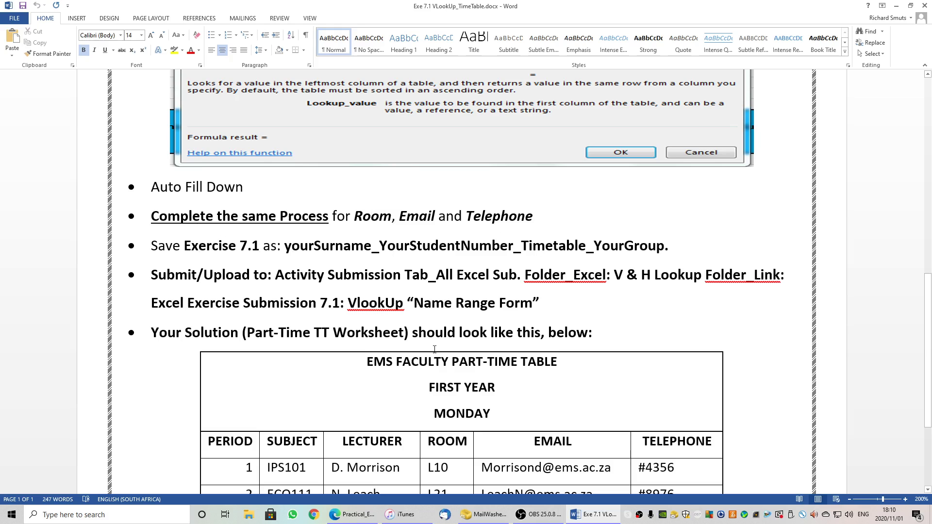
{"action": "scroll", "coordinate": [434, 349], "scroll_direction": "down", "scroll_amount": 3}
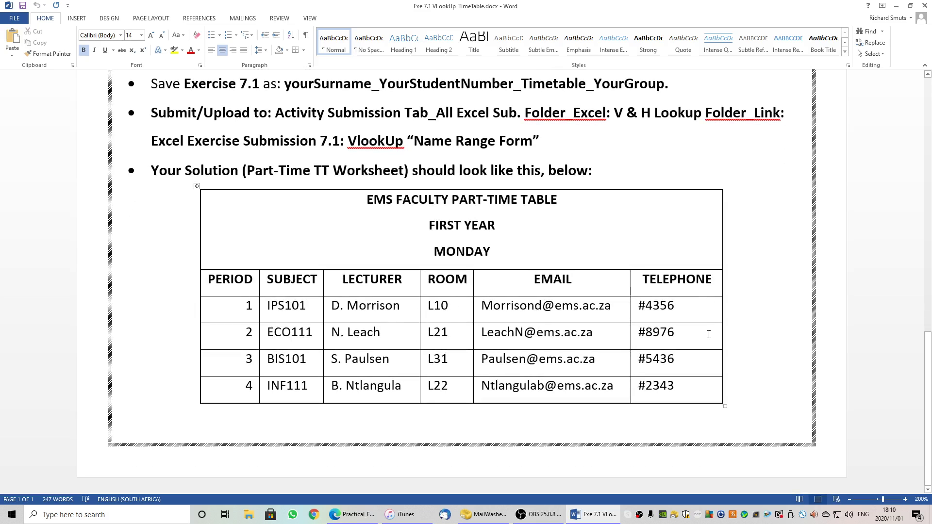
{"action": "scroll", "coordinate": [695, 339], "scroll_direction": "up", "scroll_amount": 3}
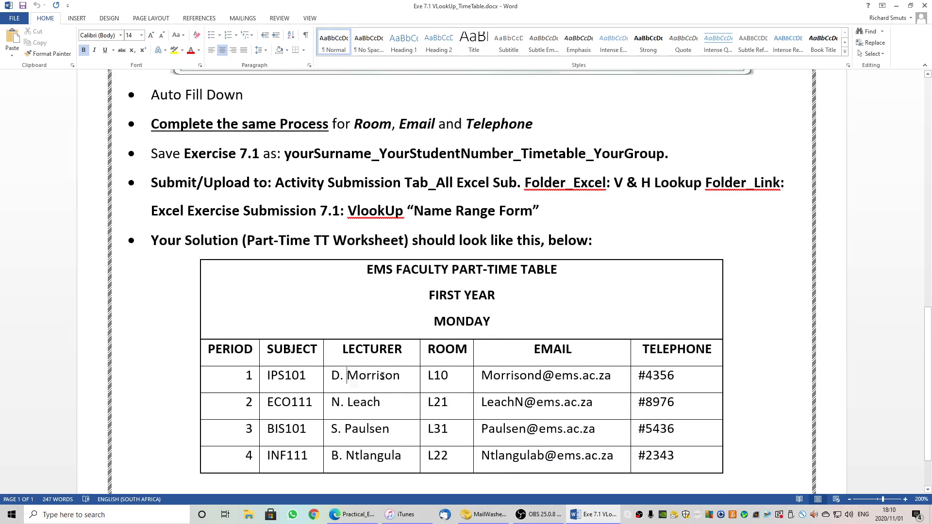
{"action": "left_click_drag", "start_coordinate": [348, 376], "coordinate": [514, 389]}
{"action": "left_click_drag", "start_coordinate": [619, 389], "coordinate": [664, 388]}
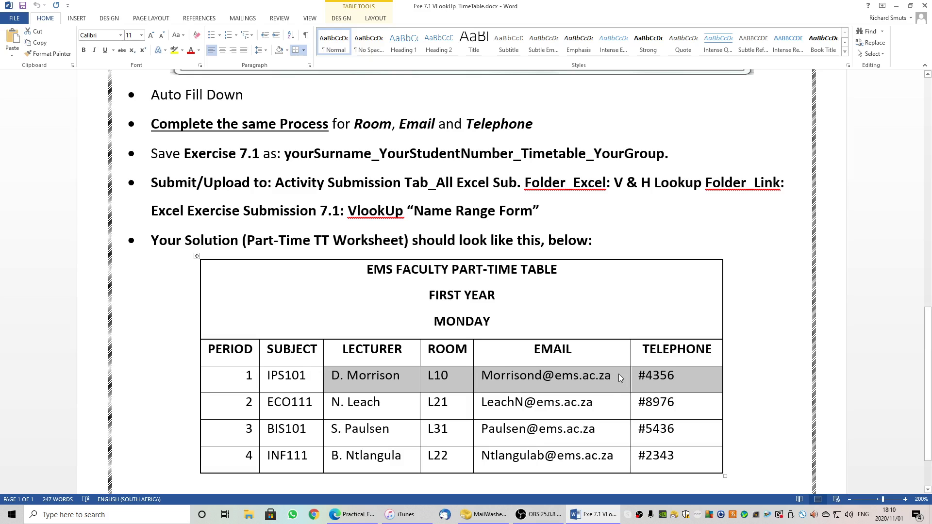
Review the Exercise 7.1 instructions and sample solution once more and minimise the document to return to the course's lookup exercises page.
{"action": "scroll", "coordinate": [552, 295], "scroll_direction": "up", "scroll_amount": 12}
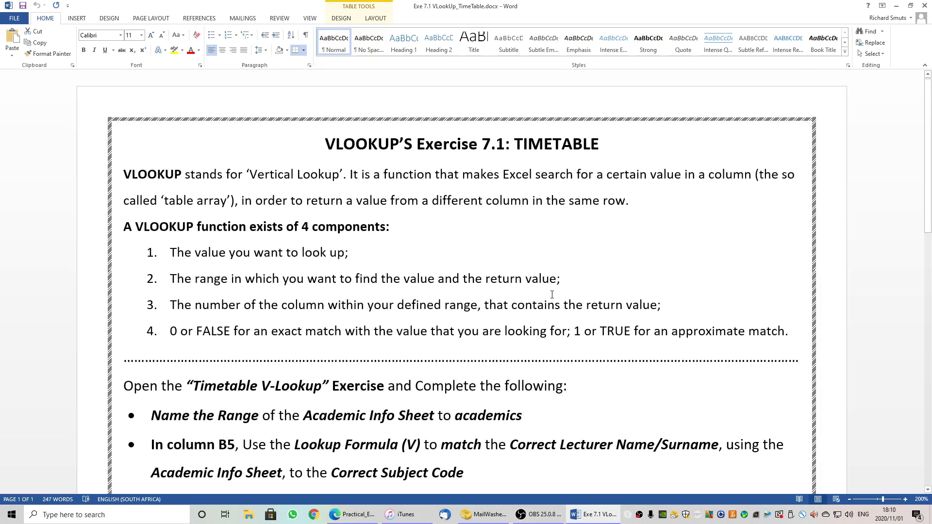
{"action": "scroll", "coordinate": [552, 294], "scroll_direction": "down", "scroll_amount": 8}
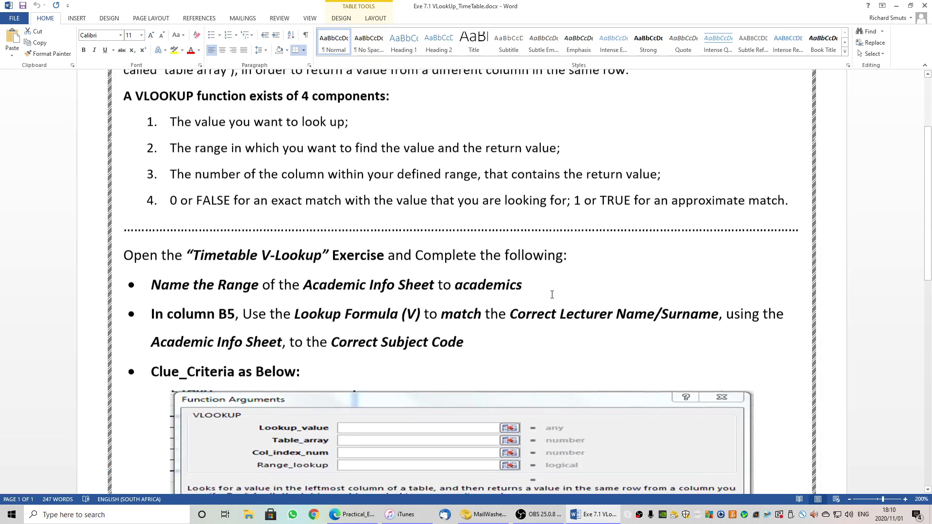
{"action": "scroll", "coordinate": [552, 295], "scroll_direction": "down", "scroll_amount": 5}
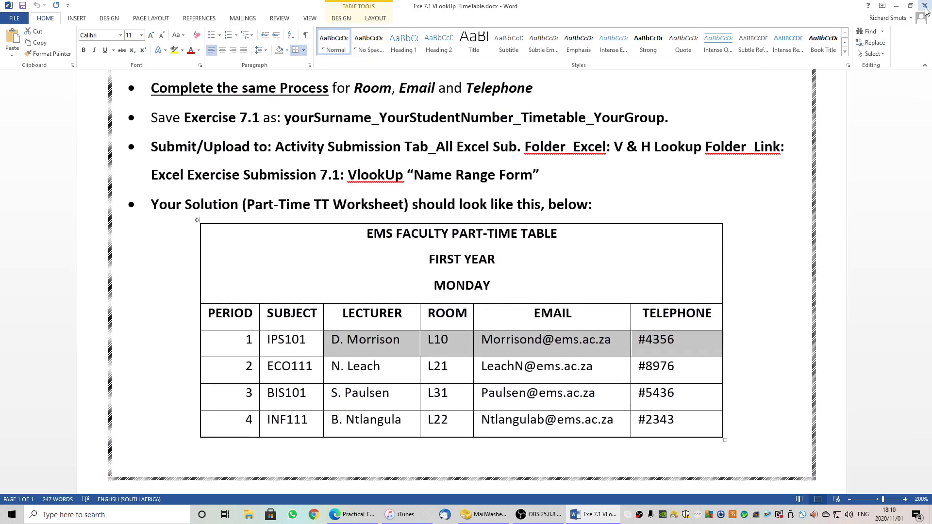
{"action": "left_click", "coordinate": [896, 6]}
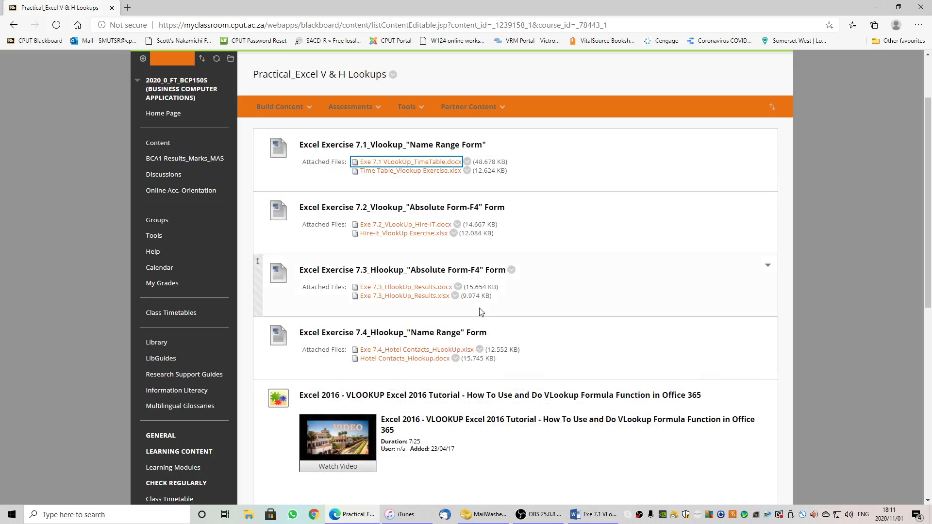
Download the Time Table_Vlookup Exercise.xlsx workbook, open it for editing and show the whole part-time timetable at 200%.
{"action": "left_click", "coordinate": [407, 170]}
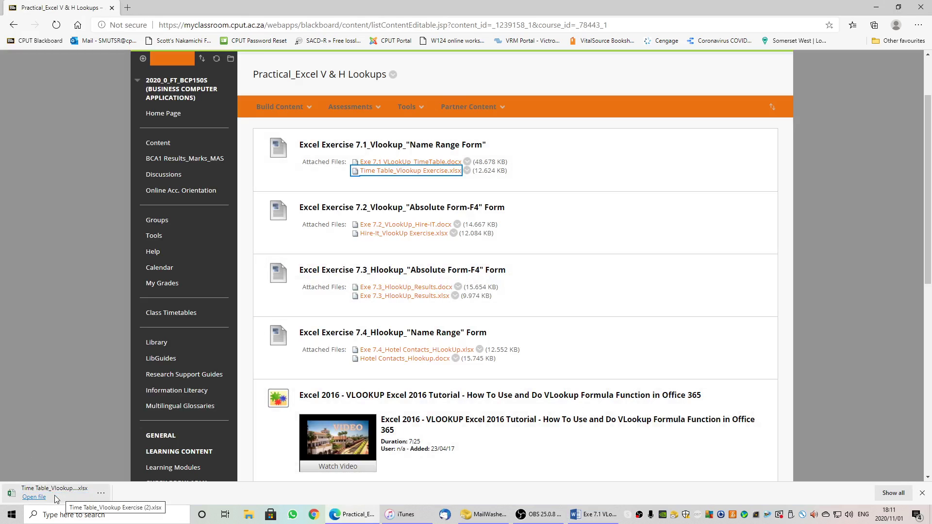
{"action": "left_click", "coordinate": [40, 499]}
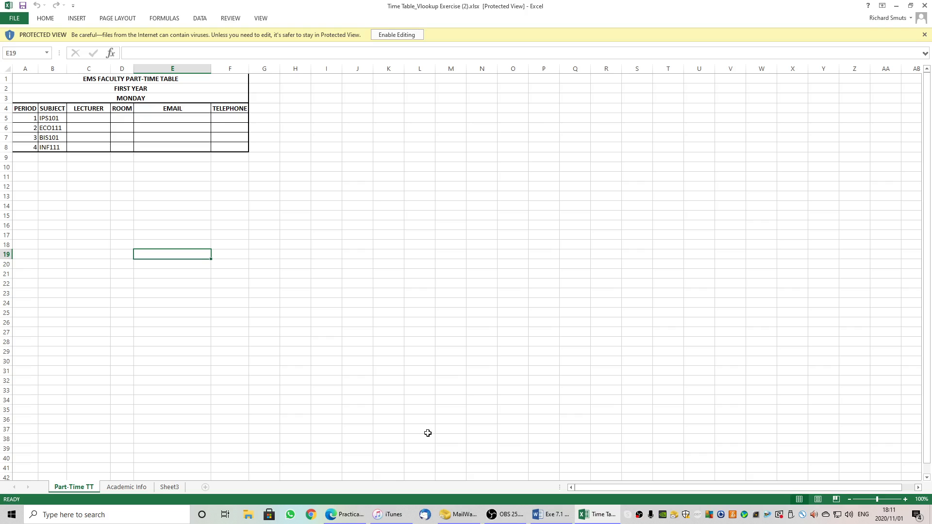
{"action": "left_click", "coordinate": [396, 35]}
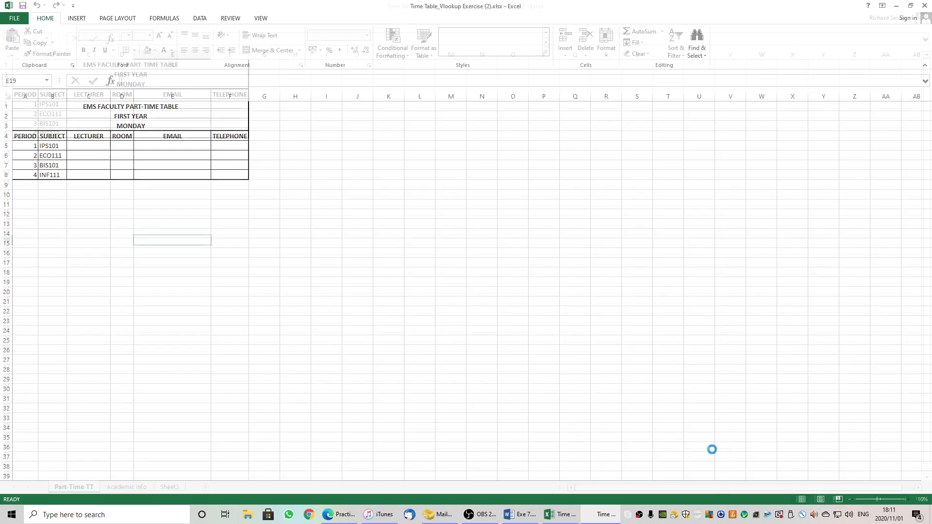
{"action": "left_click", "coordinate": [905, 500]}
{"action": "left_click", "coordinate": [906, 499]}
{"action": "left_click", "coordinate": [905, 499]}
{"action": "left_click", "coordinate": [905, 500]}
{"action": "left_click", "coordinate": [905, 499]}
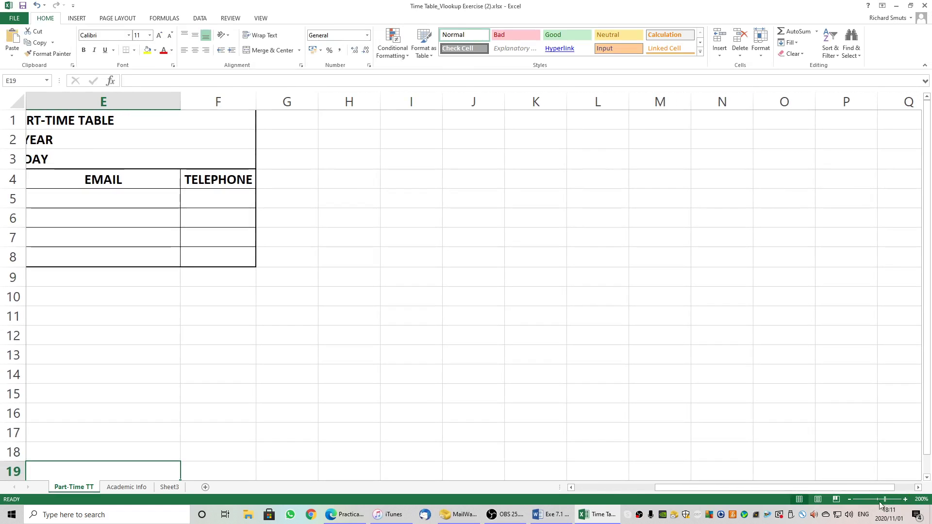
{"action": "left_click_drag", "start_coordinate": [832, 488], "coordinate": [704, 487]}
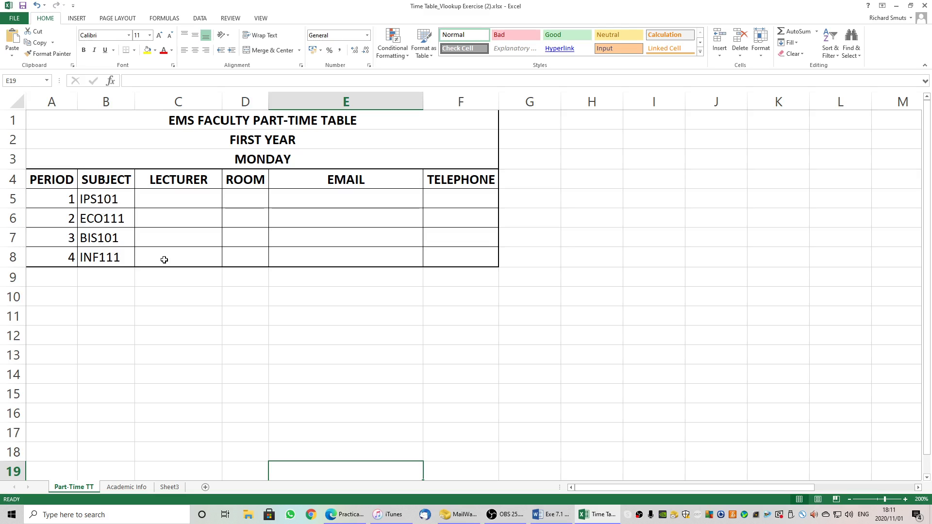
Fill the header row A1:E1 of the Academic Info sheet with a light grey shade.
{"action": "left_click", "coordinate": [122, 487]}
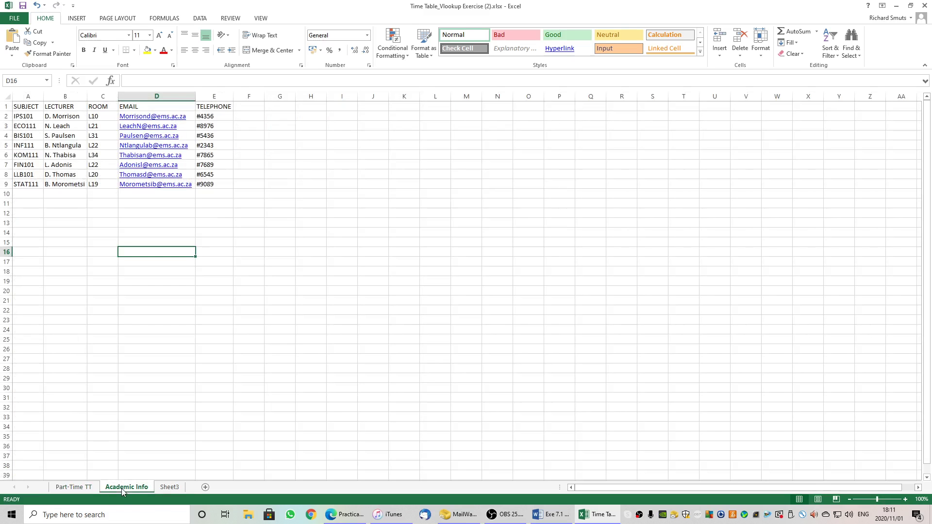
{"action": "left_click", "coordinate": [905, 500]}
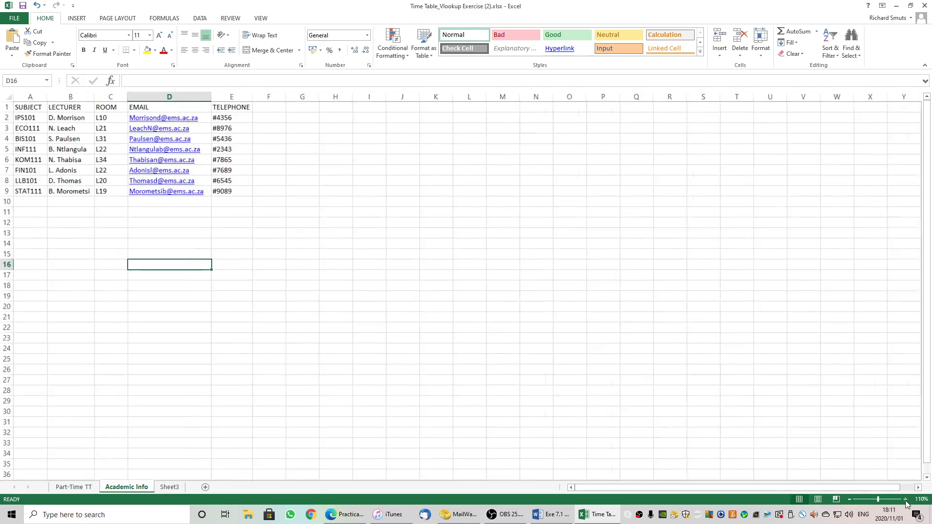
{"action": "left_click", "coordinate": [905, 500]}
{"action": "left_click", "coordinate": [905, 500]}
{"action": "left_click", "coordinate": [905, 500]}
{"action": "left_click", "coordinate": [905, 500]}
{"action": "left_click", "coordinate": [905, 500]}
{"action": "left_click", "coordinate": [905, 500]}
{"action": "left_click", "coordinate": [905, 500]}
{"action": "left_click", "coordinate": [905, 500]}
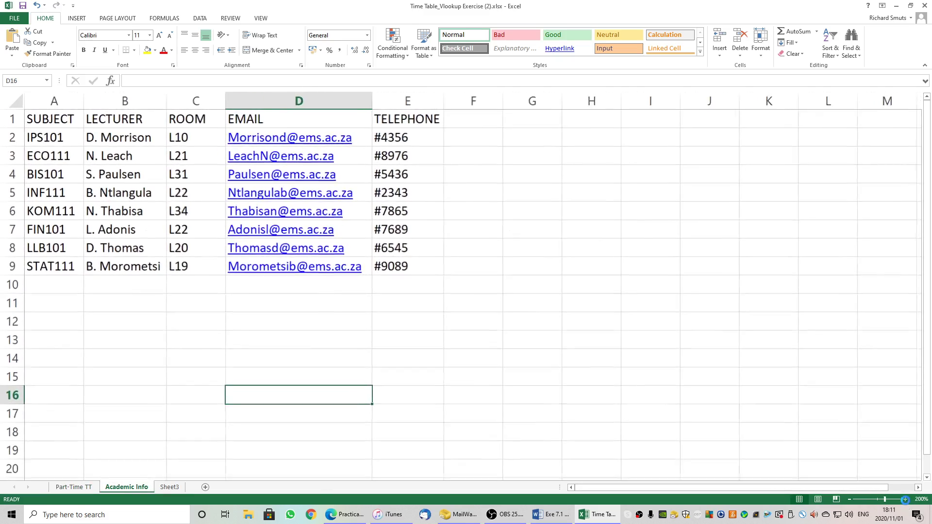
{"action": "left_click", "coordinate": [905, 500]}
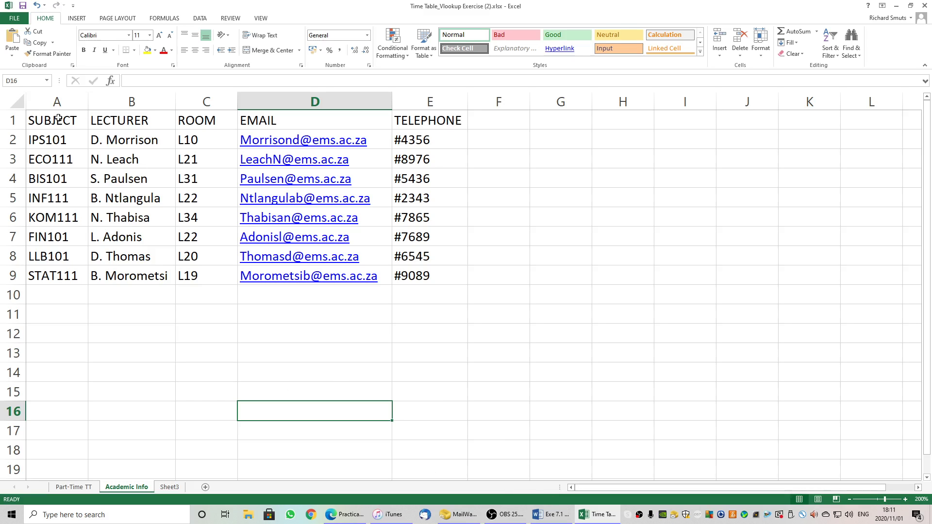
{"action": "left_click_drag", "start_coordinate": [56, 127], "coordinate": [415, 125]}
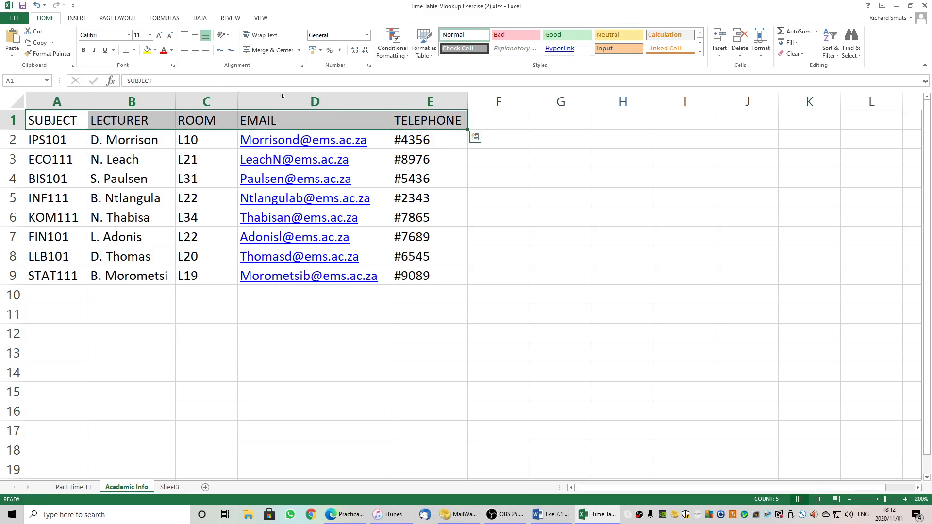
{"action": "left_click", "coordinate": [155, 50]}
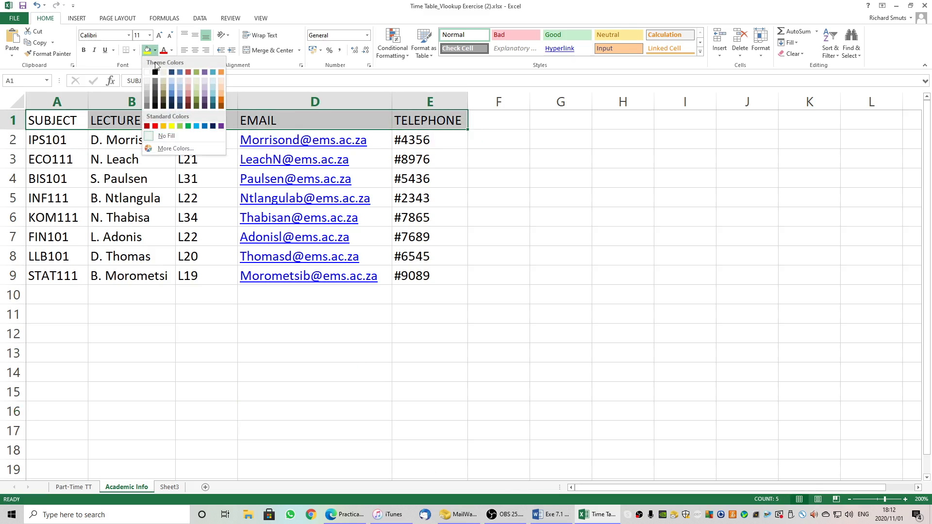
{"action": "left_click", "coordinate": [148, 92]}
{"action": "left_click", "coordinate": [165, 182]}
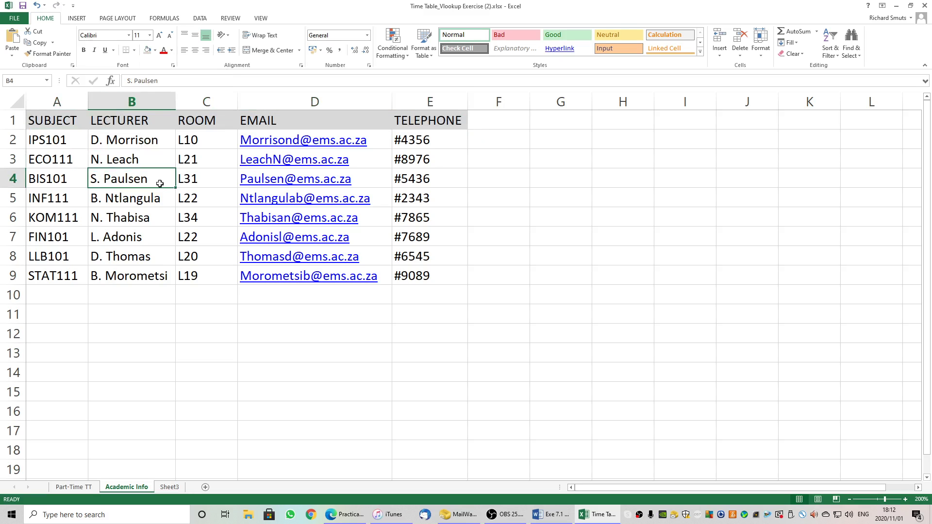
Review the IPS101 lecturer, room, email and telephone entries on Academic Info, dismiss the email link's app chooser, and highlight the subject codes.
{"action": "left_click", "coordinate": [126, 141]}
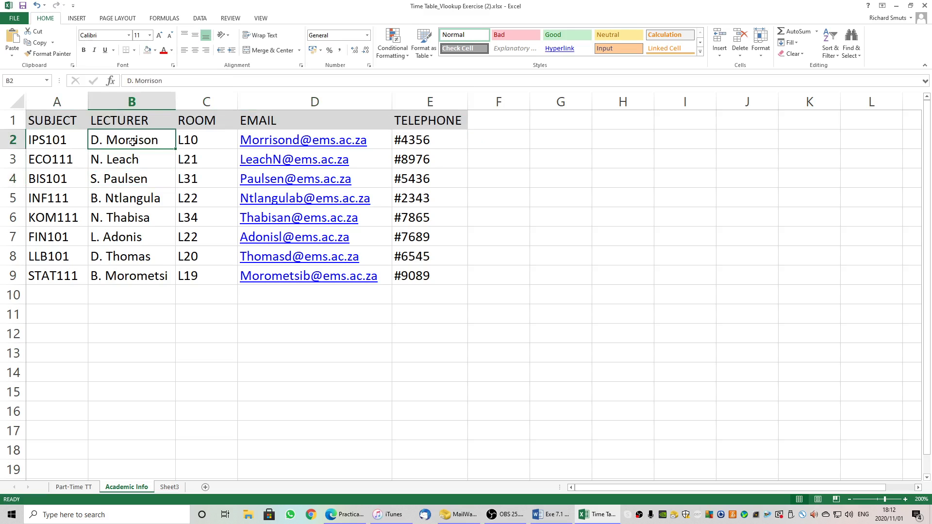
{"action": "left_click", "coordinate": [197, 142]}
{"action": "left_click", "coordinate": [279, 142]}
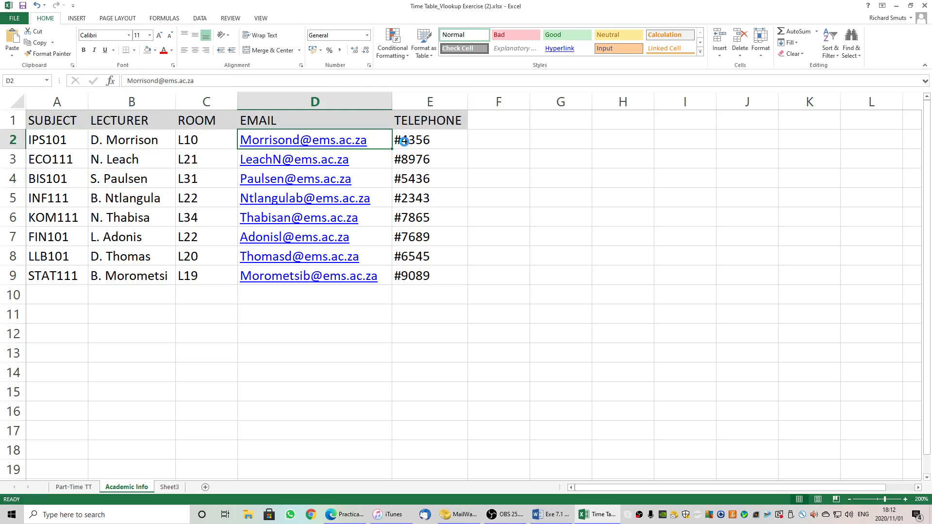
{"action": "left_click", "coordinate": [405, 142]}
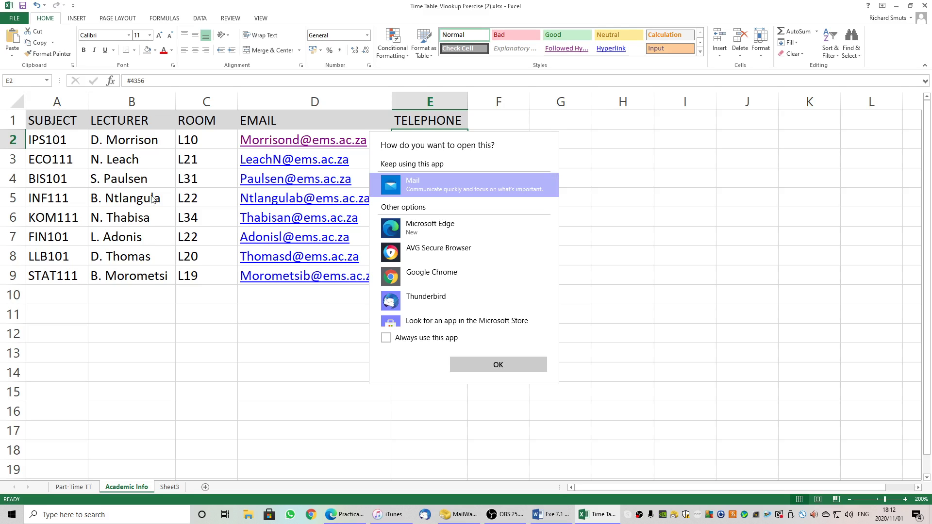
{"action": "key", "text": "Escape"}
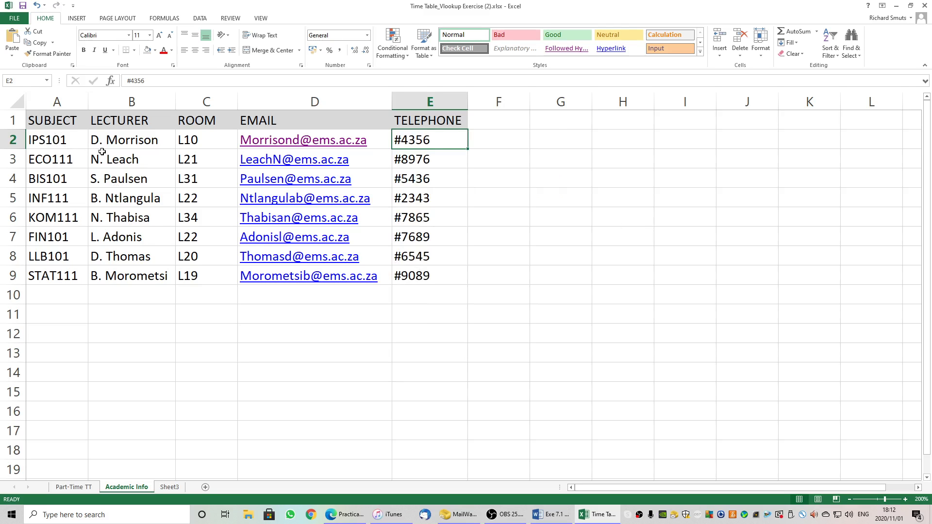
{"action": "left_click_drag", "start_coordinate": [59, 141], "coordinate": [58, 266]}
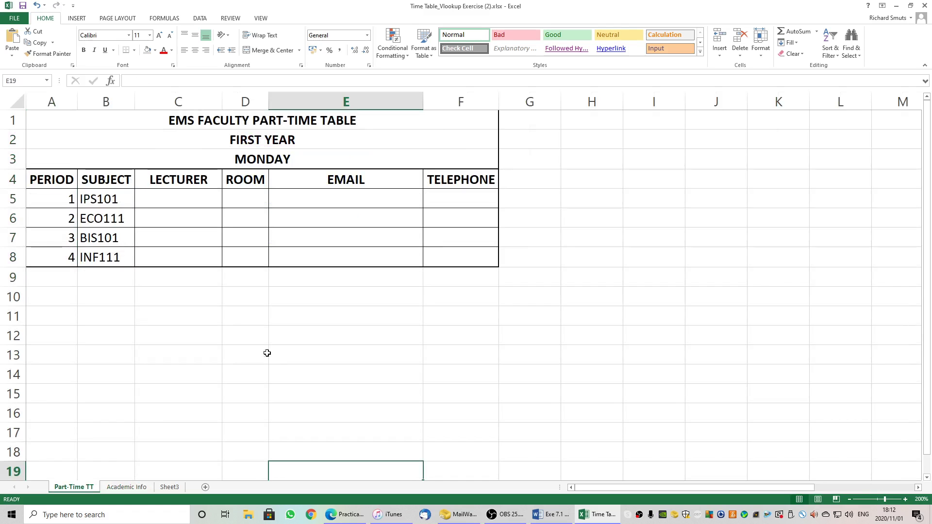
Insert a VLOOKUP function in cell C5 of the Part-Time TT sheet with B5 as the lookup value.
{"action": "left_click", "coordinate": [188, 202]}
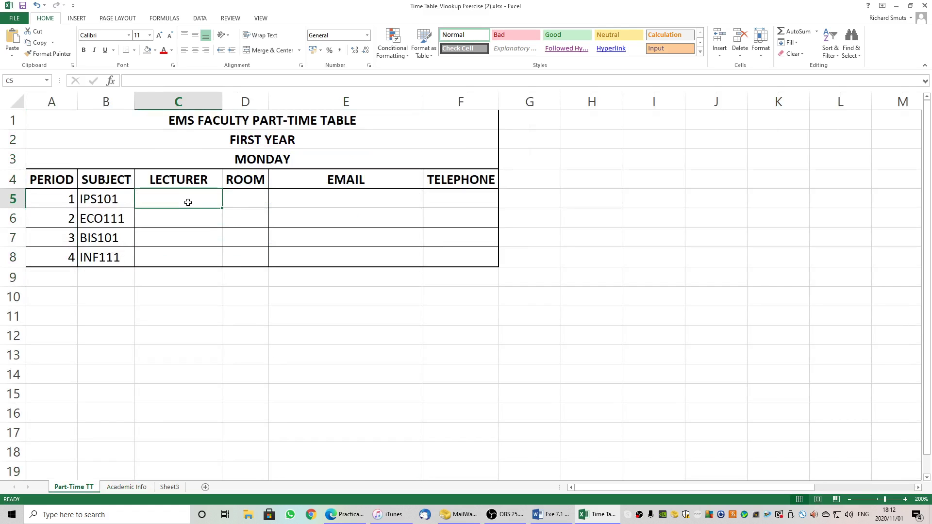
{"action": "left_click", "coordinate": [154, 18]}
{"action": "left_click", "coordinate": [14, 42]}
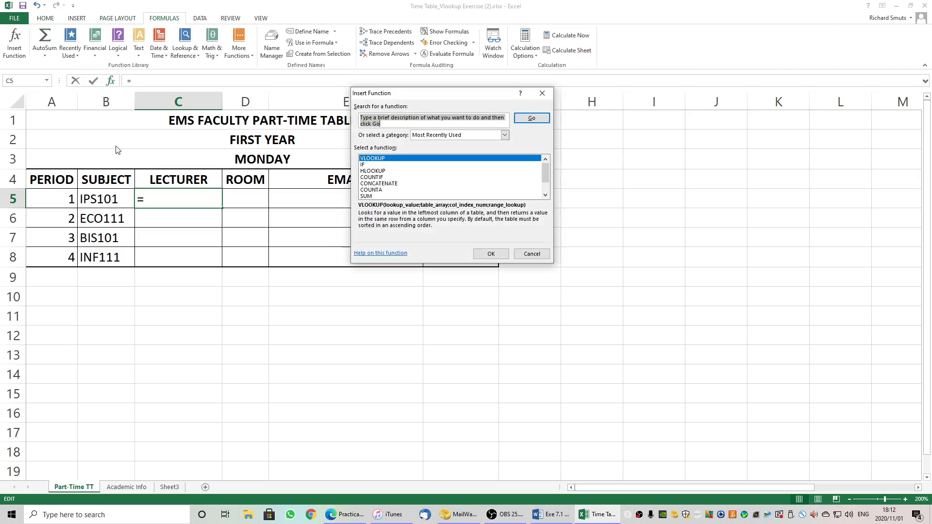
{"action": "left_click", "coordinate": [490, 254]}
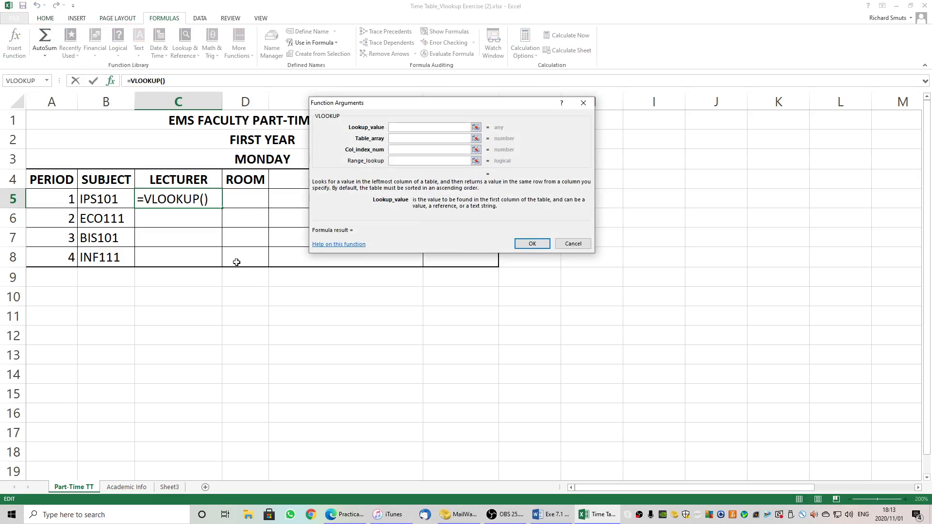
{"action": "left_click", "coordinate": [97, 199]}
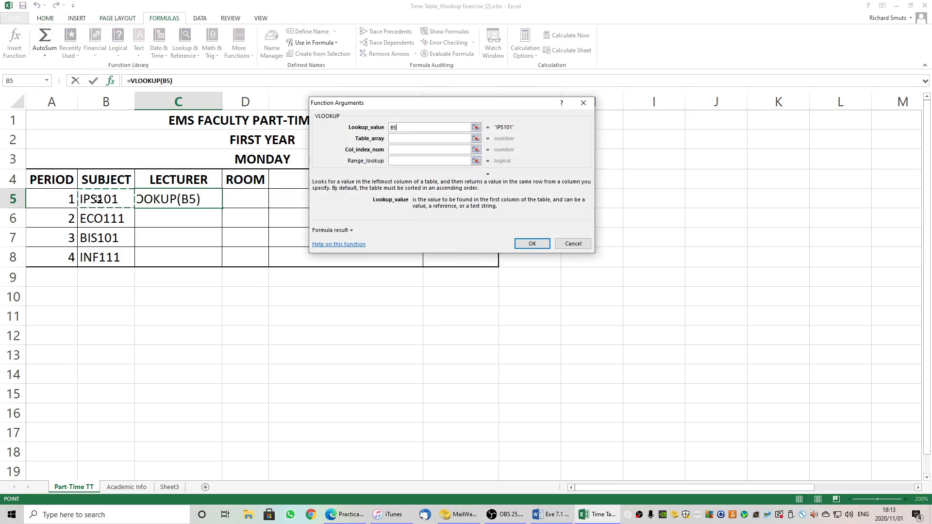
Set the table array to A2:E9 on the Academic Info sheet and make it absolute as $A$2:$E$9.
{"action": "left_click", "coordinate": [398, 140]}
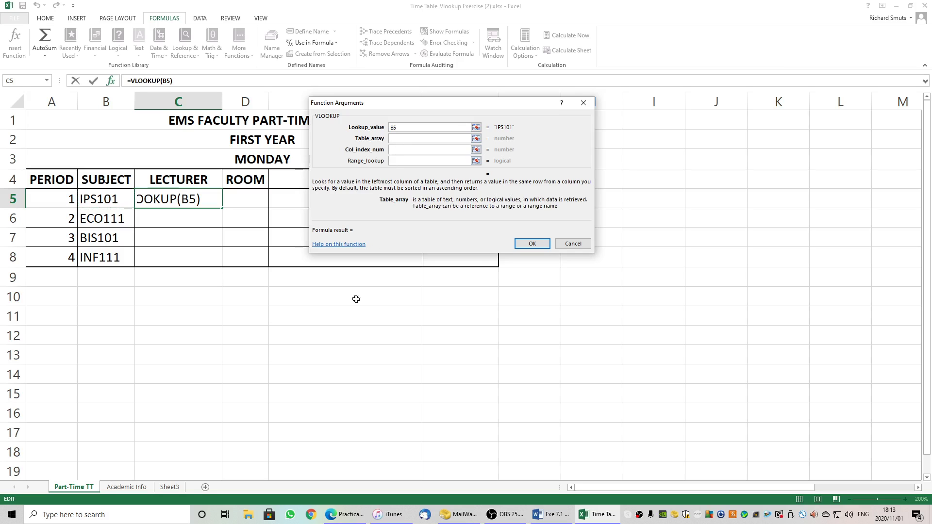
{"action": "left_click", "coordinate": [123, 487]}
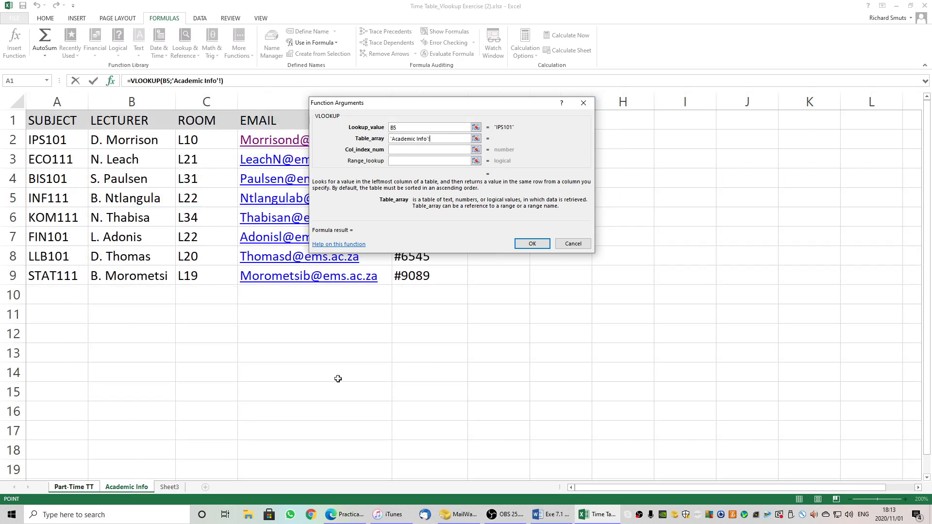
{"action": "left_click_drag", "start_coordinate": [467, 108], "coordinate": [665, 113]}
{"action": "left_click_drag", "start_coordinate": [55, 139], "coordinate": [398, 274]}
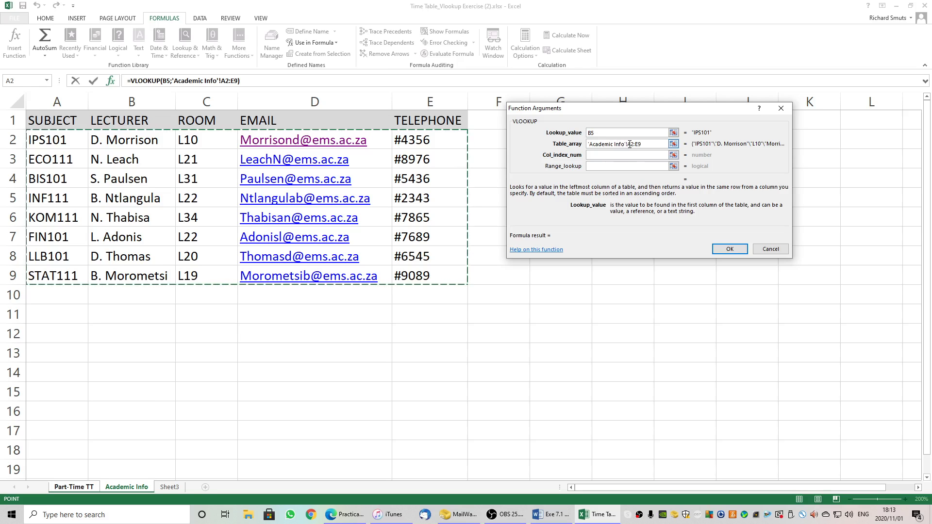
{"action": "left_click_drag", "start_coordinate": [627, 144], "coordinate": [644, 144]}
{"action": "key", "text": "F4"}
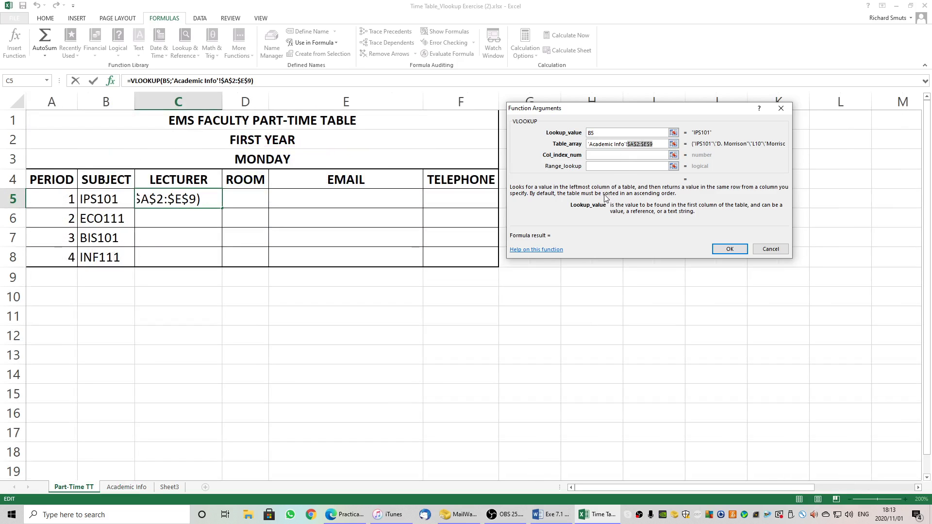
Return to the Academic Info sheet while editing the function and clear the whole table array argument.
{"action": "left_click", "coordinate": [121, 488]}
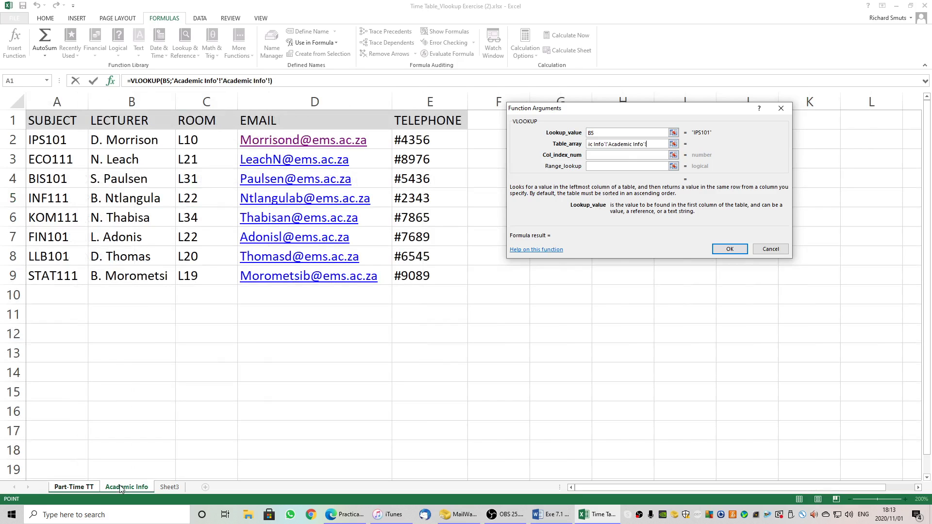
{"action": "key", "text": "BackSpace"}
{"action": "key", "text": "BackSpace"}
{"action": "key", "text": "BackSpace"}
{"action": "key", "text": "BackSpace"}
{"action": "key", "text": "BackSpace"}
{"action": "key", "text": "BackSpace"}
{"action": "key", "text": "BackSpace"}
{"action": "key", "text": "BackSpace"}
{"action": "key", "text": "BackSpace"}
{"action": "key", "text": "BackSpace"}
{"action": "key", "text": "BackSpace"}
{"action": "key", "text": "BackSpace"}
{"action": "key", "text": "BackSpace"}
{"action": "key", "text": "BackSpace"}
{"action": "key", "text": "BackSpace"}
{"action": "key", "text": "BackSpace"}
{"action": "key", "text": "BackSpace"}
{"action": "key", "text": "BackSpace"}
{"action": "key", "text": "BackSpace"}
{"action": "key", "text": "BackSpace"}
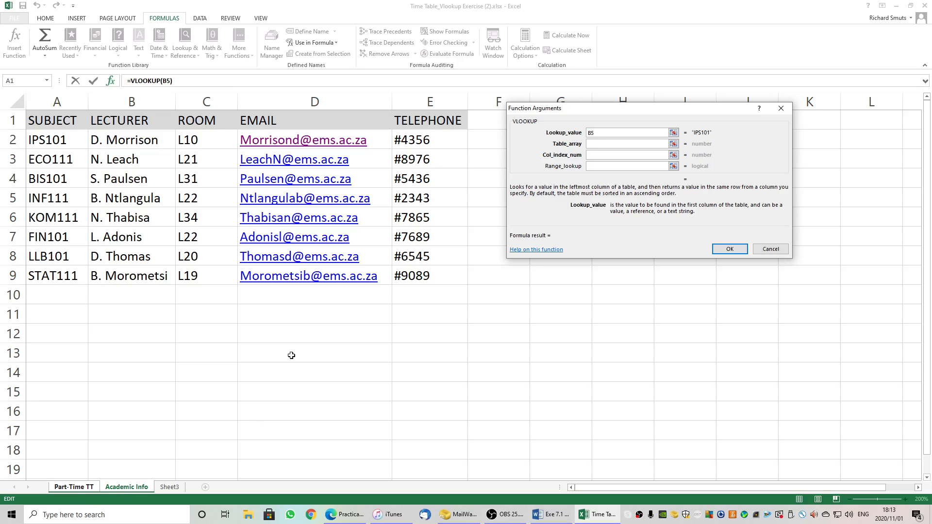
Select A2:E9 on Academic Info again as the table array and convert the reference to $A$2:$E$9.
{"action": "left_click_drag", "start_coordinate": [54, 139], "coordinate": [398, 276]}
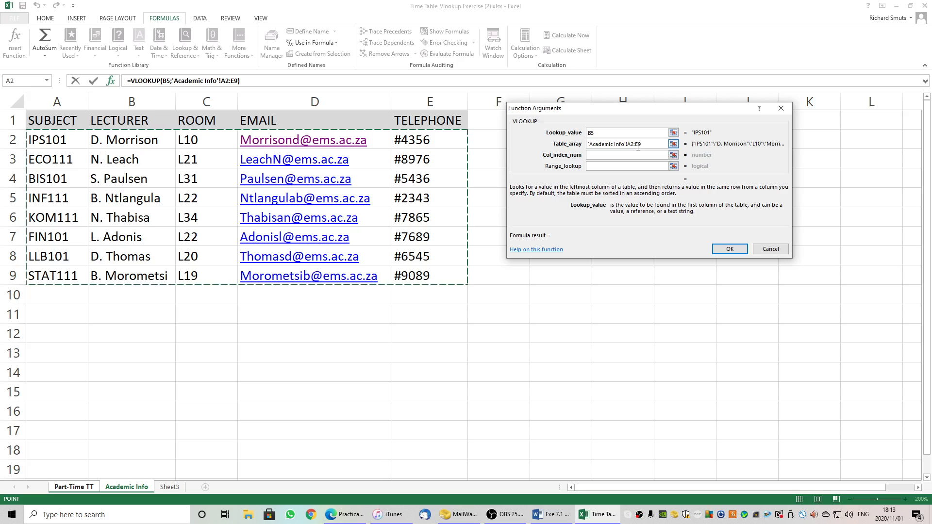
{"action": "left_click_drag", "start_coordinate": [642, 144], "coordinate": [628, 147]}
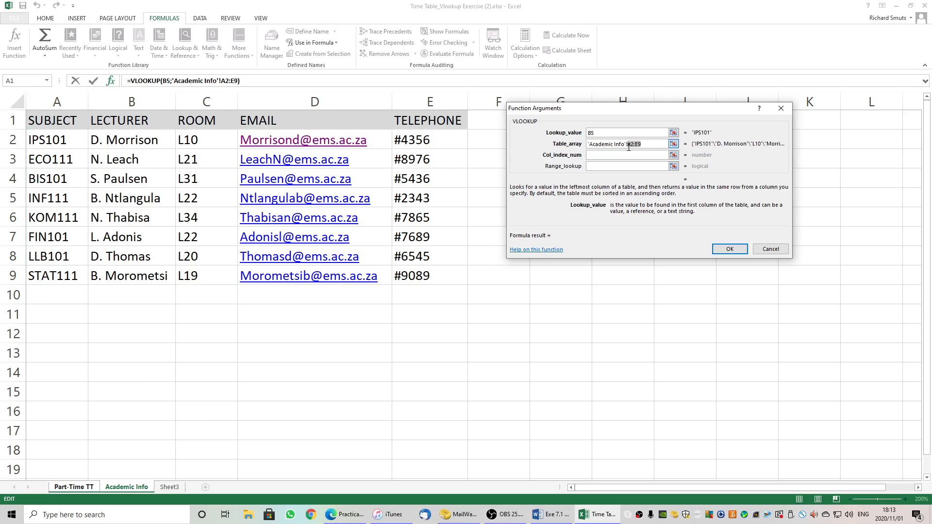
{"action": "key", "text": "F4"}
Complete the lecturer VLOOKUP with column index 2 and range lookup FALSE, and enter it in C5.
{"action": "left_click", "coordinate": [623, 154]}
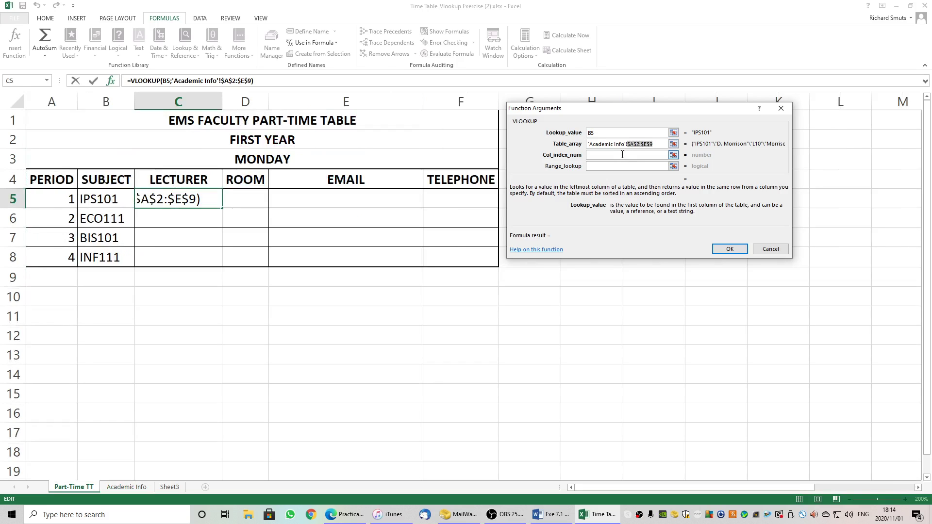
{"action": "left_click", "coordinate": [621, 155]}
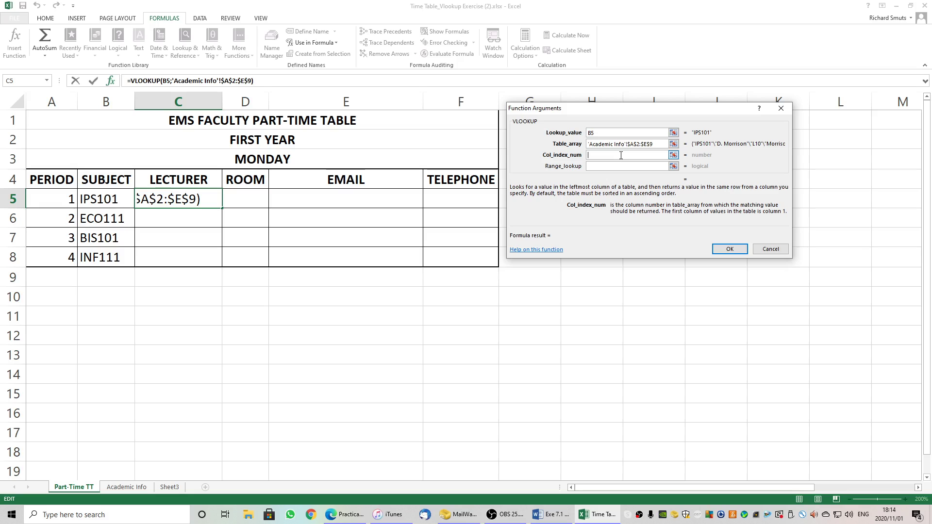
{"action": "type", "text": "2"}
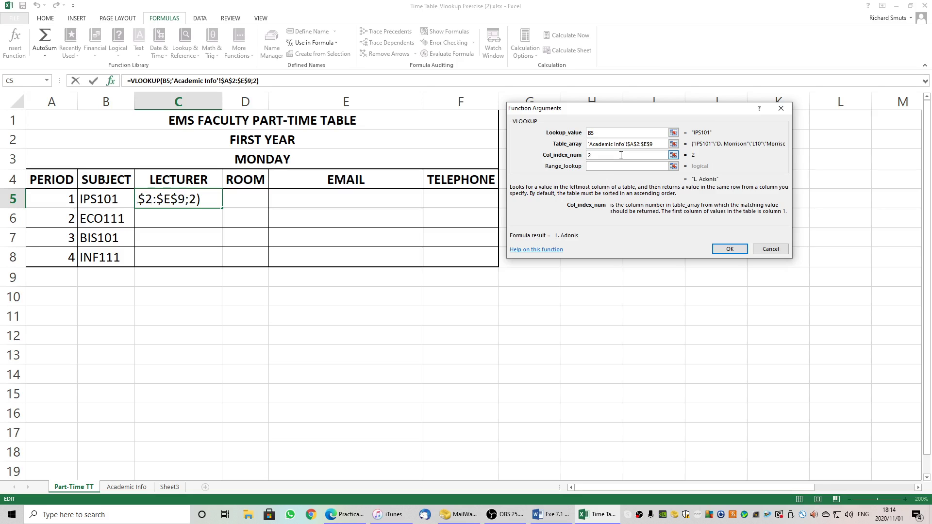
{"action": "left_click", "coordinate": [598, 166]}
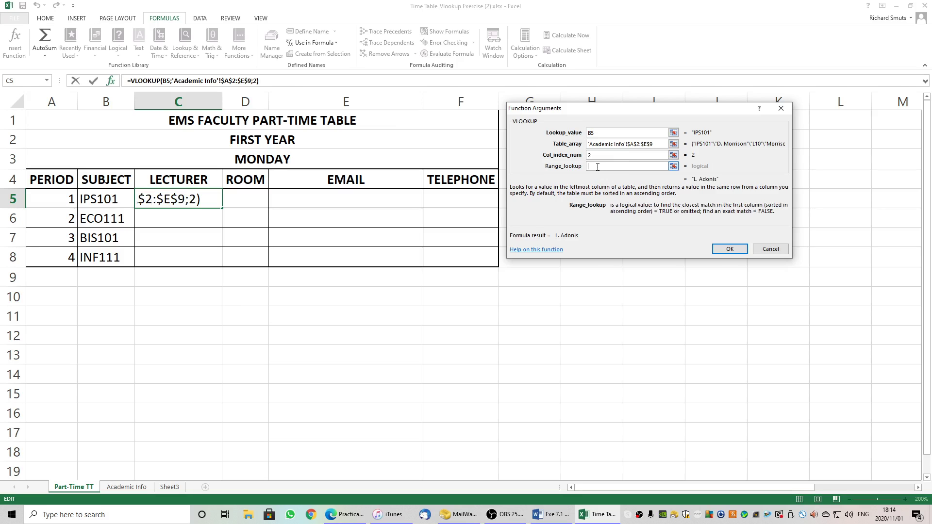
{"action": "type", "text": "FALSE"}
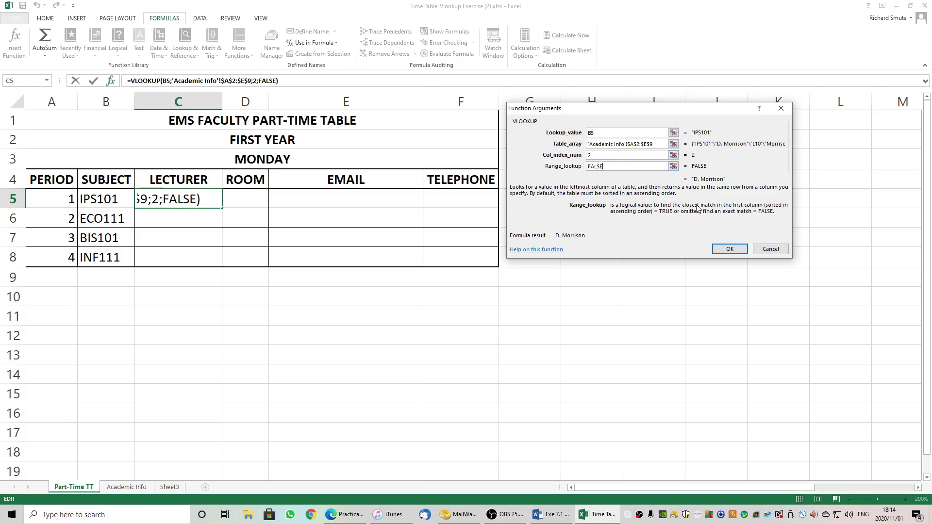
{"action": "left_click", "coordinate": [723, 247]}
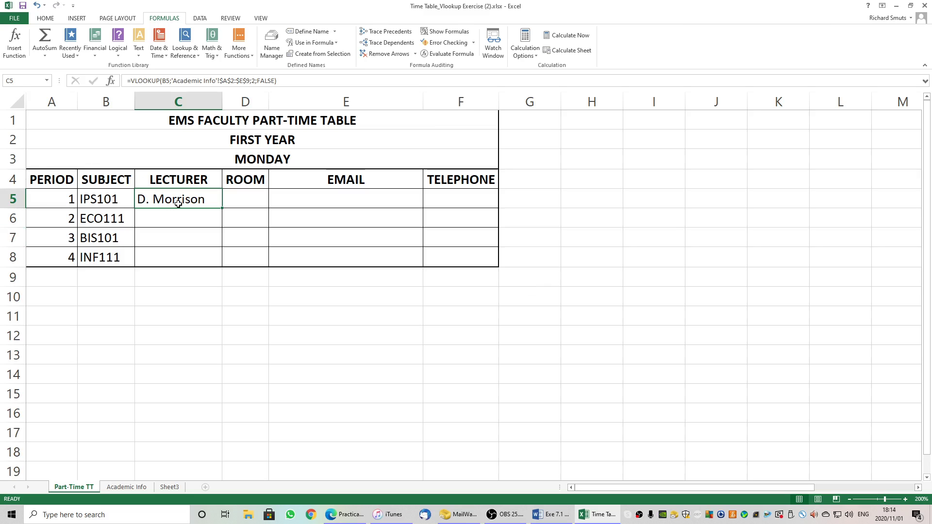
Review the lecturer lookup's source data and arguments, and fill the C5 formula down through C8.
{"action": "left_click", "coordinate": [118, 488]}
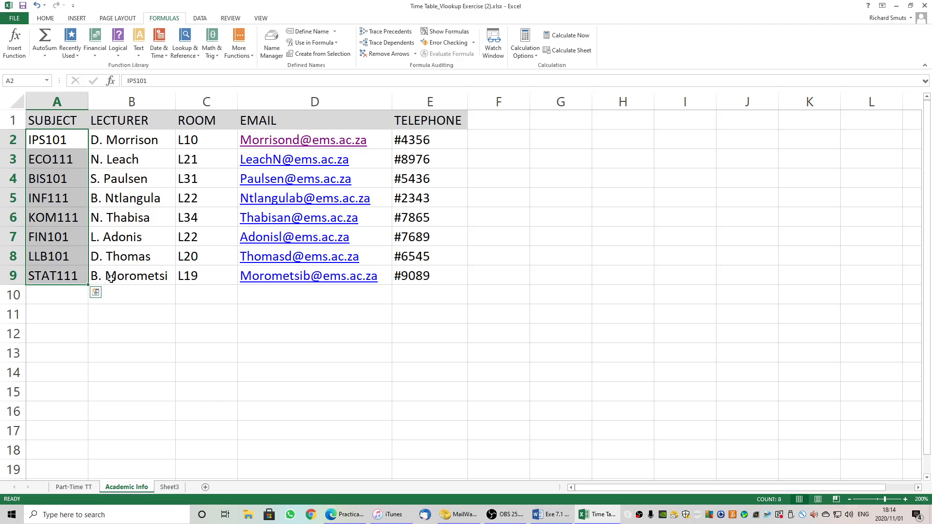
{"action": "left_click", "coordinate": [88, 488]}
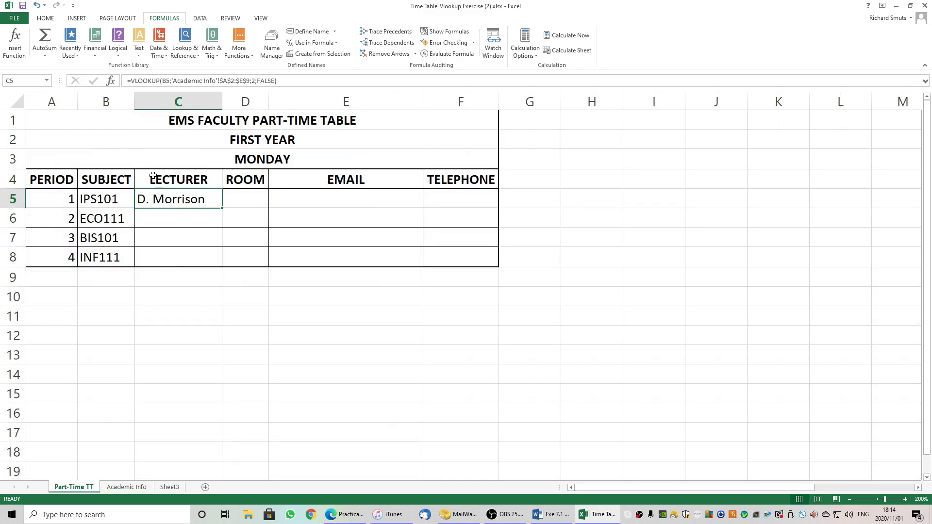
{"action": "left_click", "coordinate": [24, 57]}
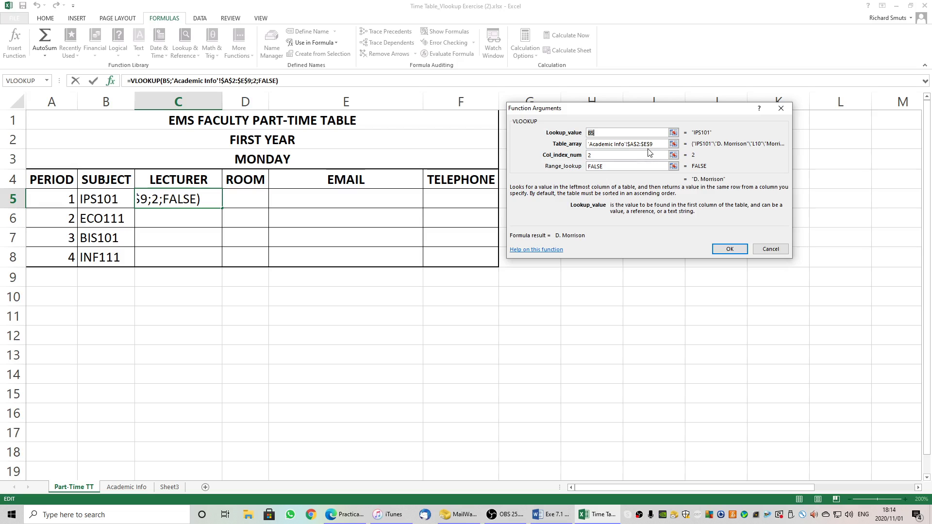
{"action": "left_click", "coordinate": [767, 248]}
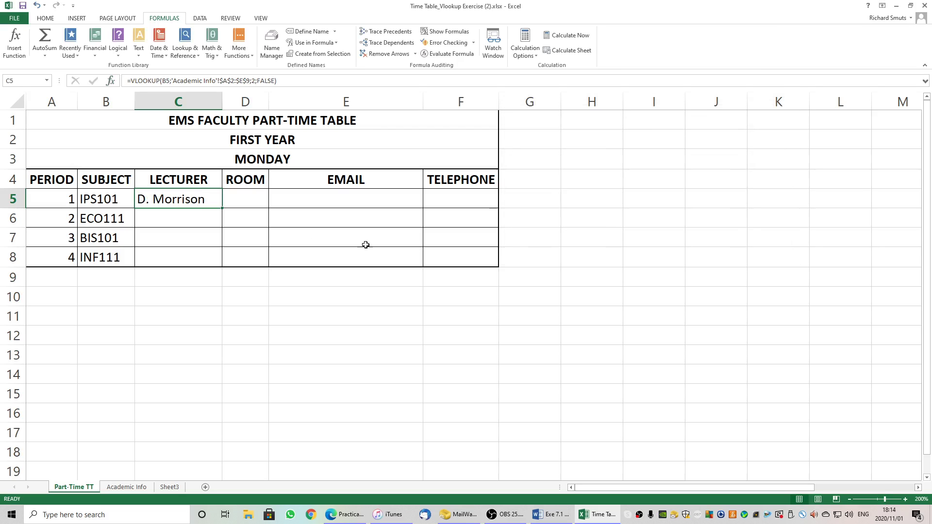
{"action": "left_click_drag", "start_coordinate": [221, 210], "coordinate": [216, 259]}
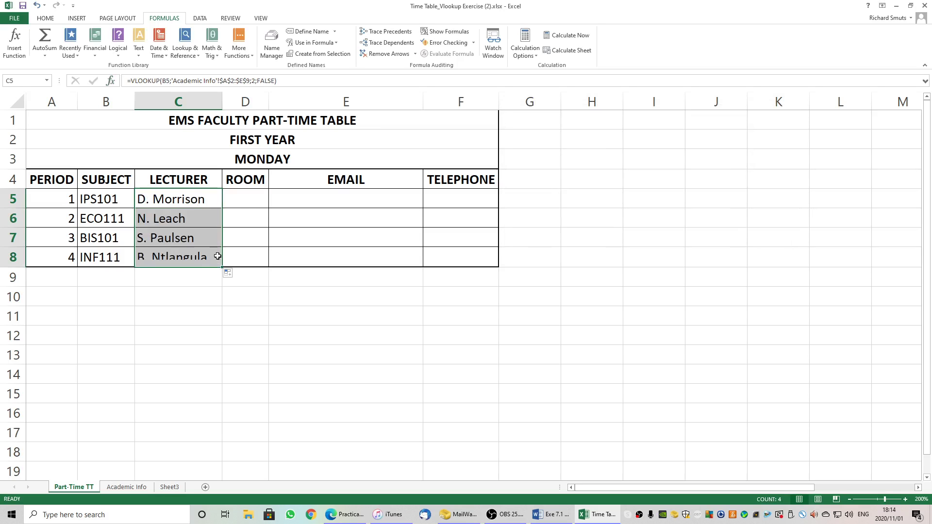
Start a VLOOKUP function in the first ROOM cell, D5, with B5 as the lookup value.
{"action": "left_click", "coordinate": [240, 203]}
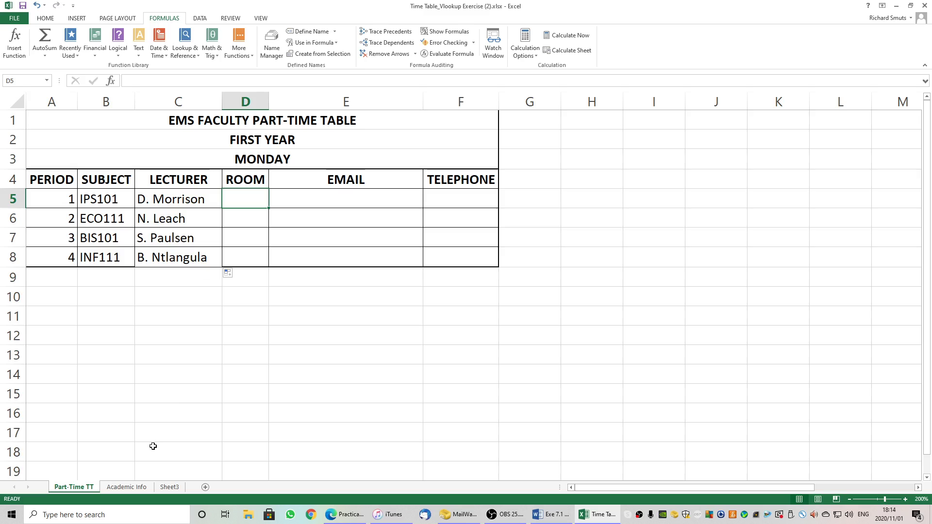
{"action": "left_click", "coordinate": [127, 487]}
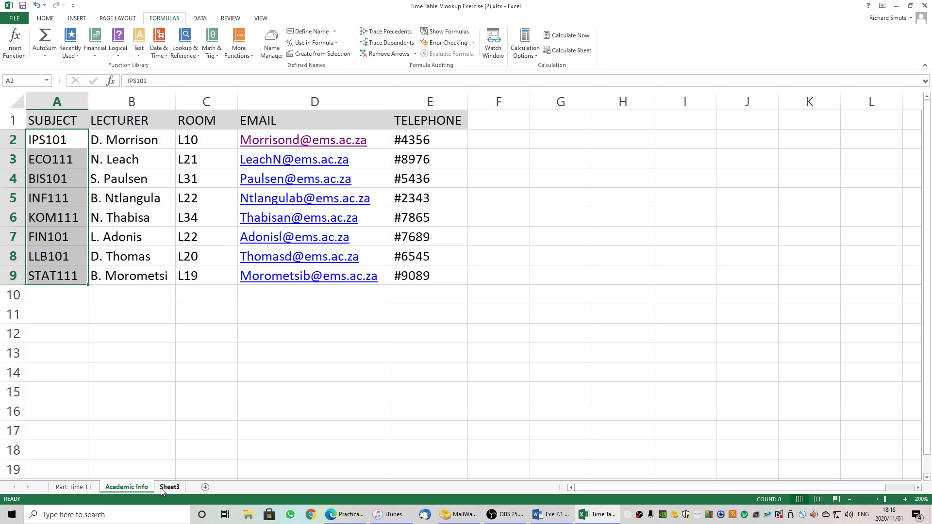
{"action": "left_click", "coordinate": [76, 487]}
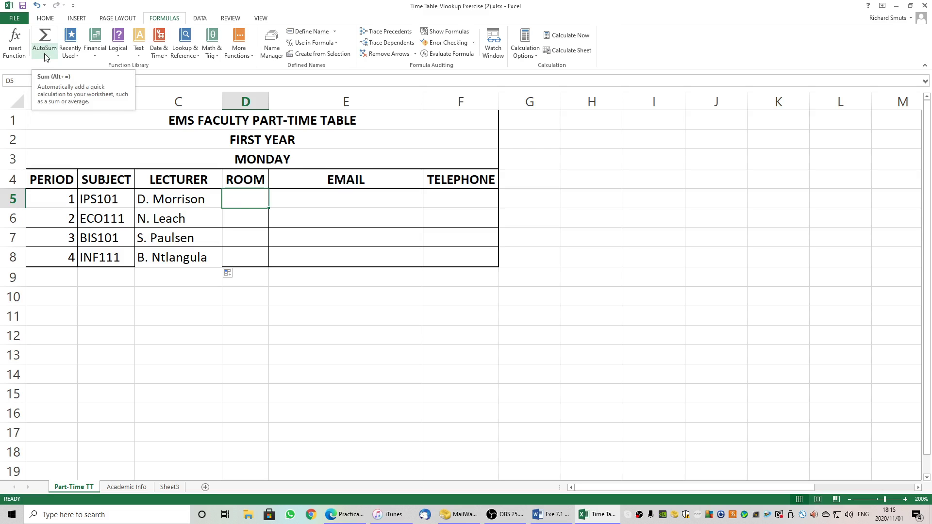
{"action": "left_click", "coordinate": [15, 43]}
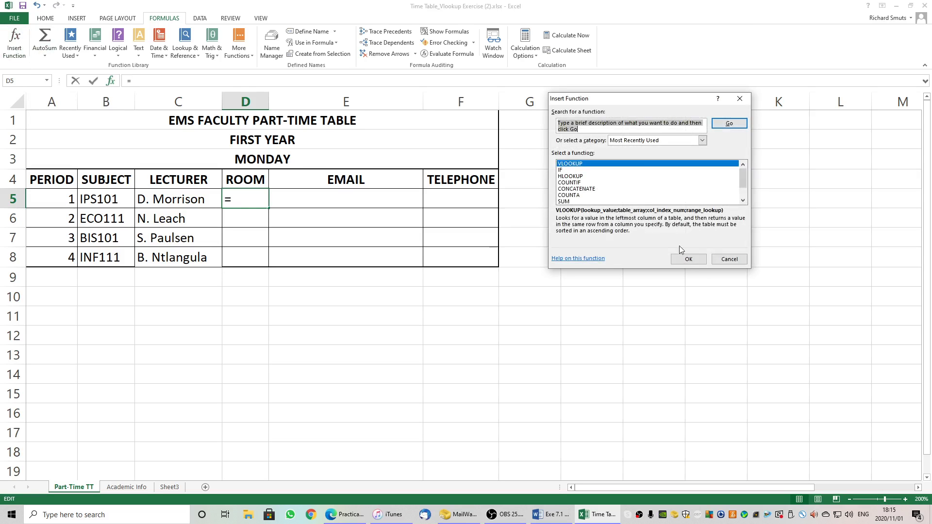
{"action": "left_click", "coordinate": [686, 260]}
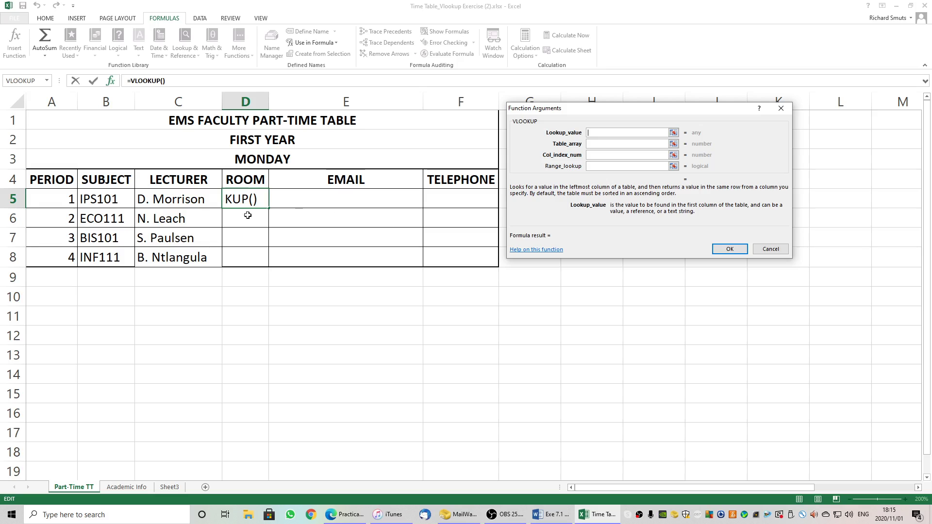
{"action": "left_click", "coordinate": [105, 198]}
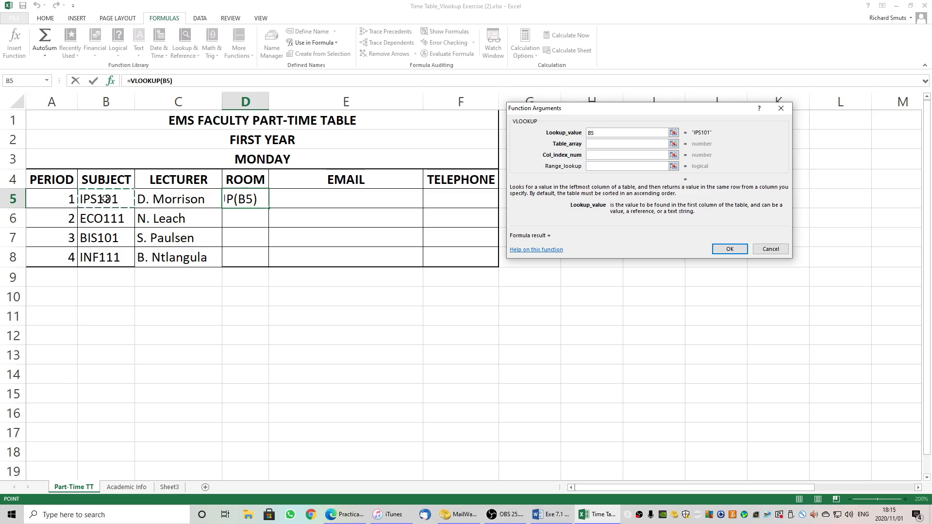
Set the room lookup's table array to A2:E9 on Academic Info and make it absolute as $A$2:$E$9.
{"action": "key", "text": "Tab"}
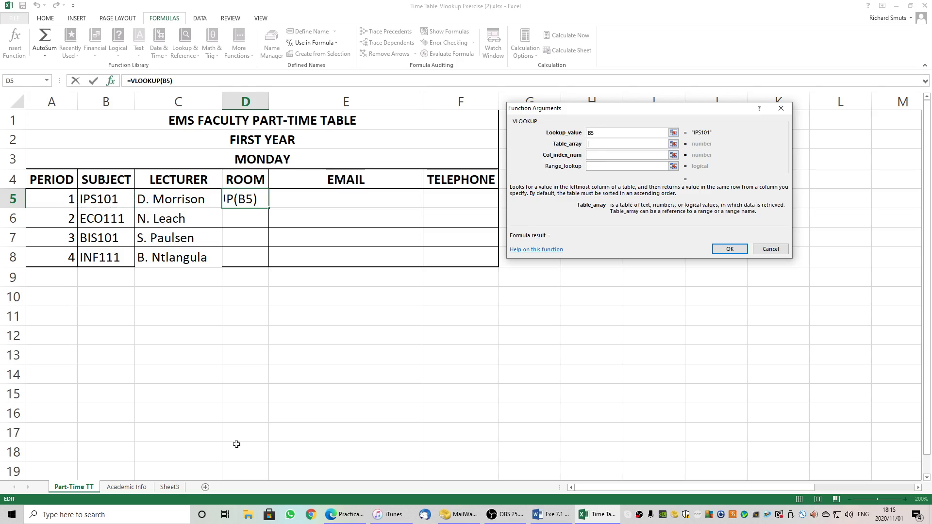
{"action": "left_click", "coordinate": [131, 487]}
{"action": "left_click_drag", "start_coordinate": [57, 144], "coordinate": [400, 282]}
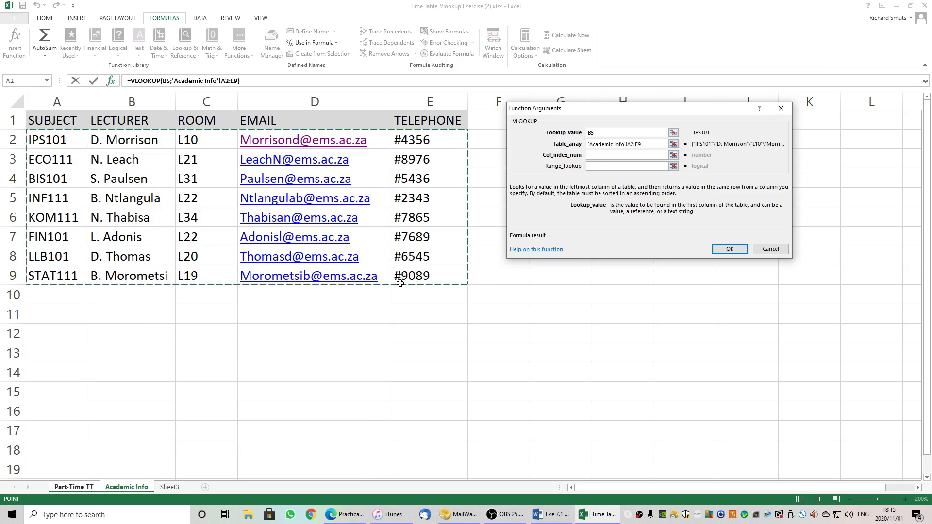
{"action": "key", "text": "F4"}
Complete the room VLOOKUP with column index 3 and range lookup FALSE, and fill it down from D5 to D8.
{"action": "left_click", "coordinate": [601, 156]}
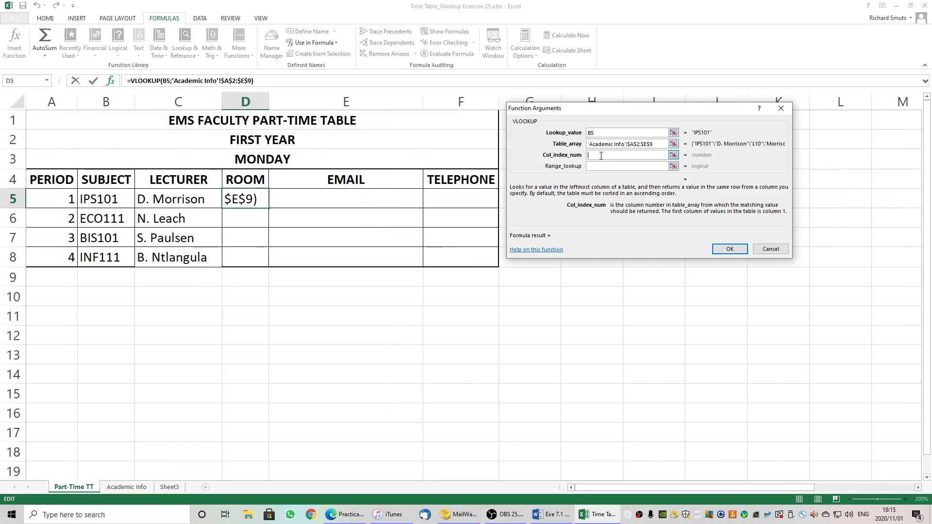
{"action": "type", "text": "3"}
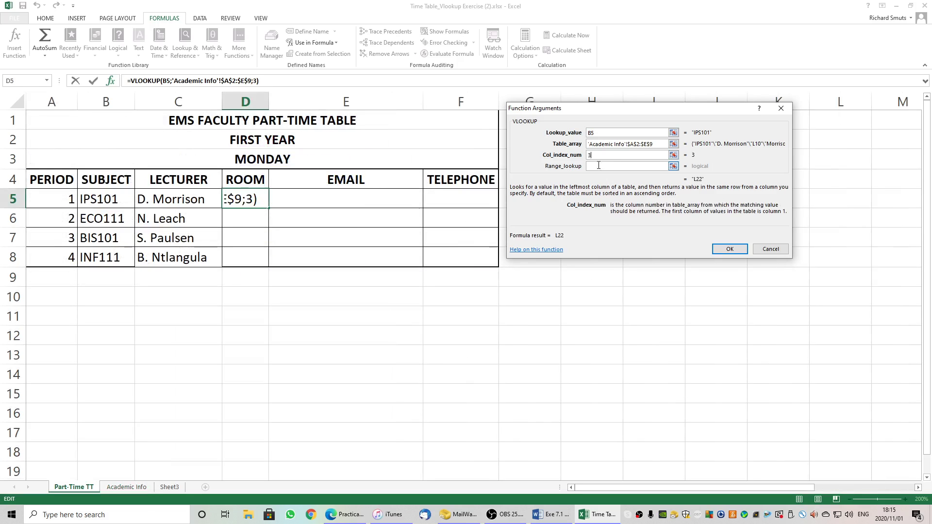
{"action": "left_click", "coordinate": [599, 165]}
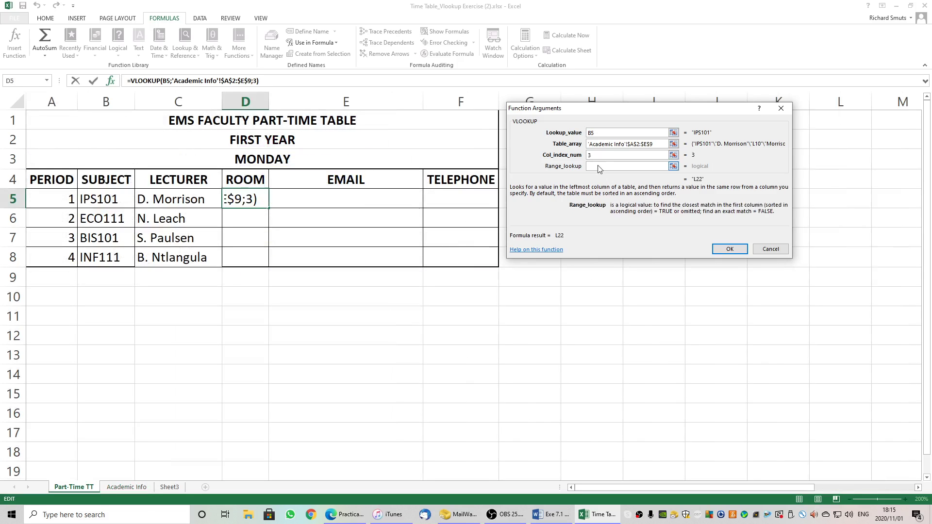
{"action": "type", "text": "FALSE"}
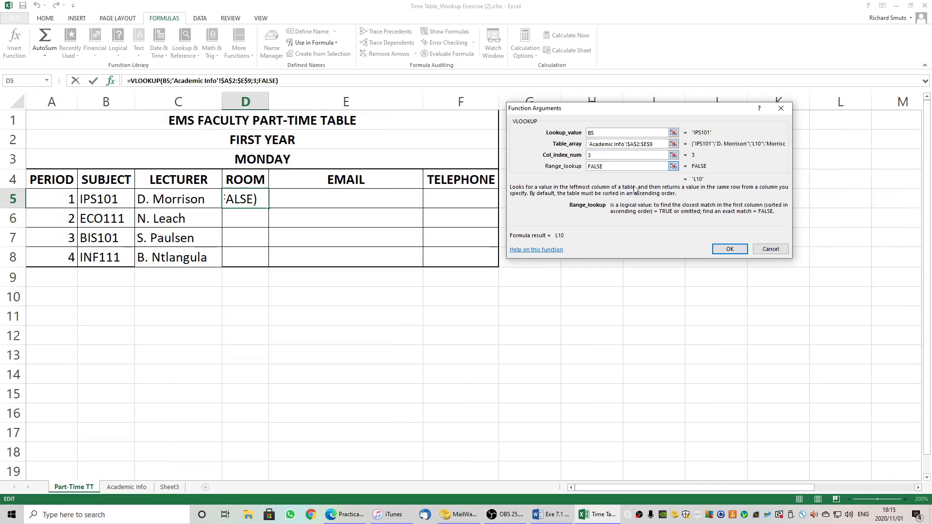
{"action": "left_click", "coordinate": [723, 249]}
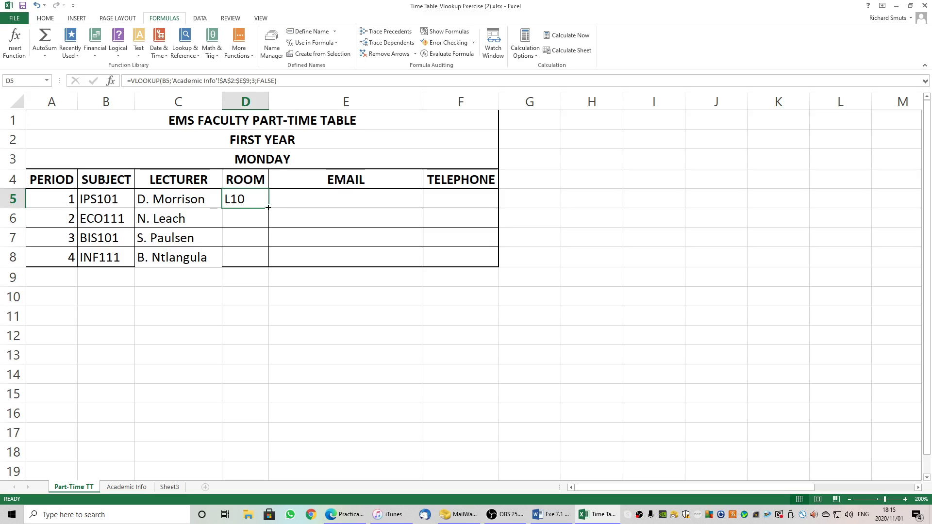
{"action": "left_click_drag", "start_coordinate": [269, 208], "coordinate": [263, 262]}
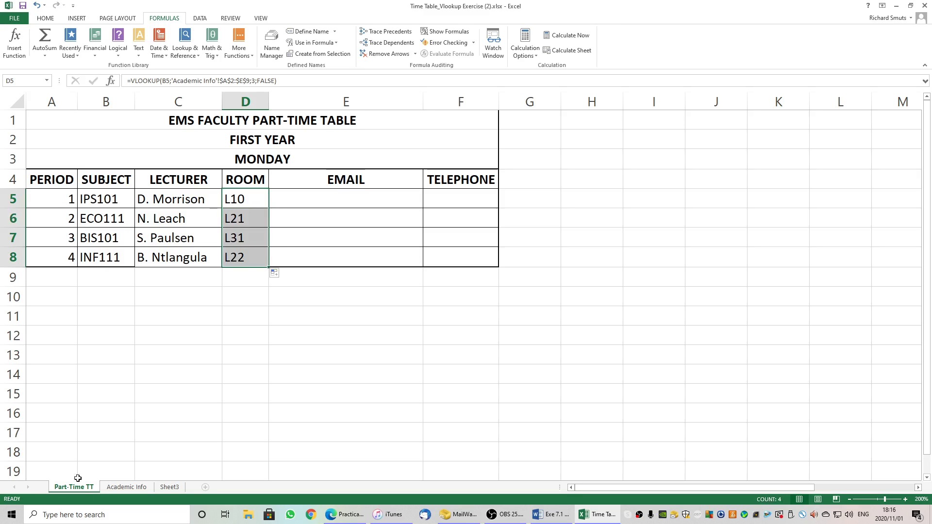
Start a VLOOKUP function in the first EMAIL cell, E5, with B5 as the lookup value.
{"action": "left_click", "coordinate": [111, 489]}
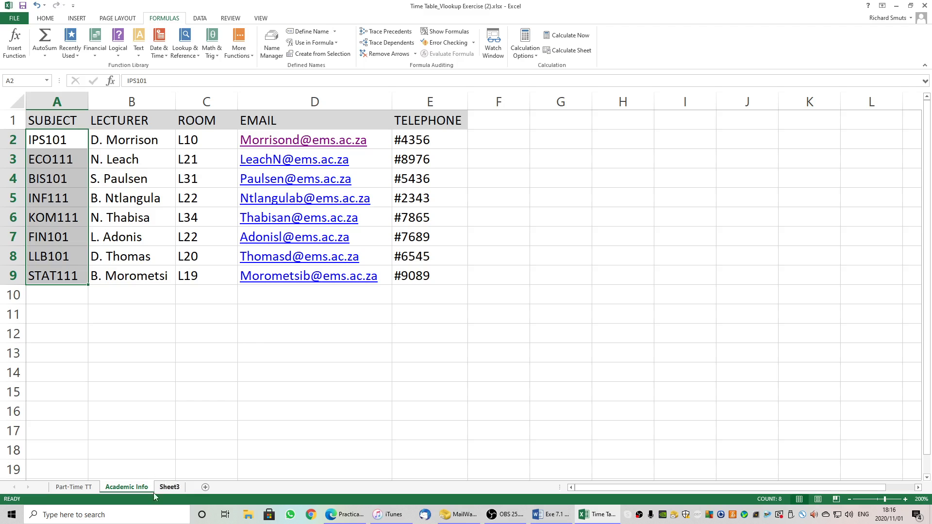
{"action": "left_click", "coordinate": [81, 488]}
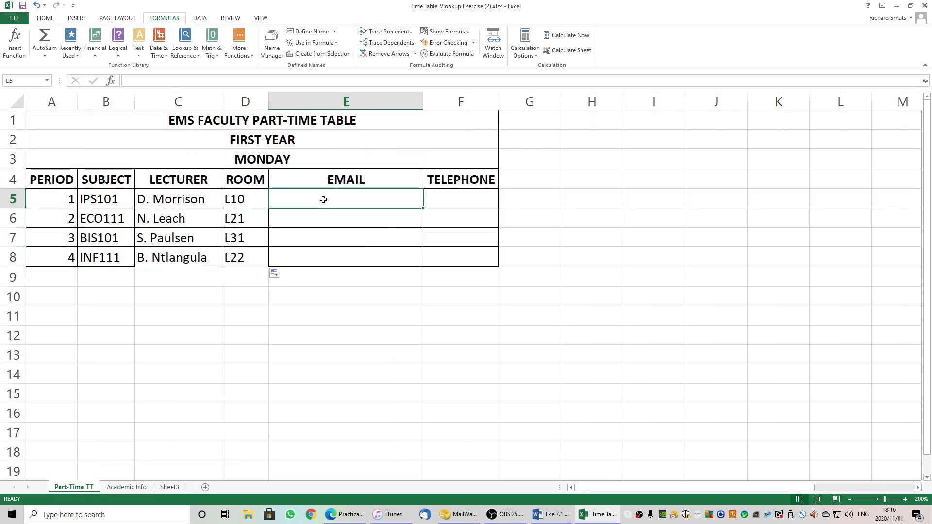
{"action": "left_click", "coordinate": [21, 46]}
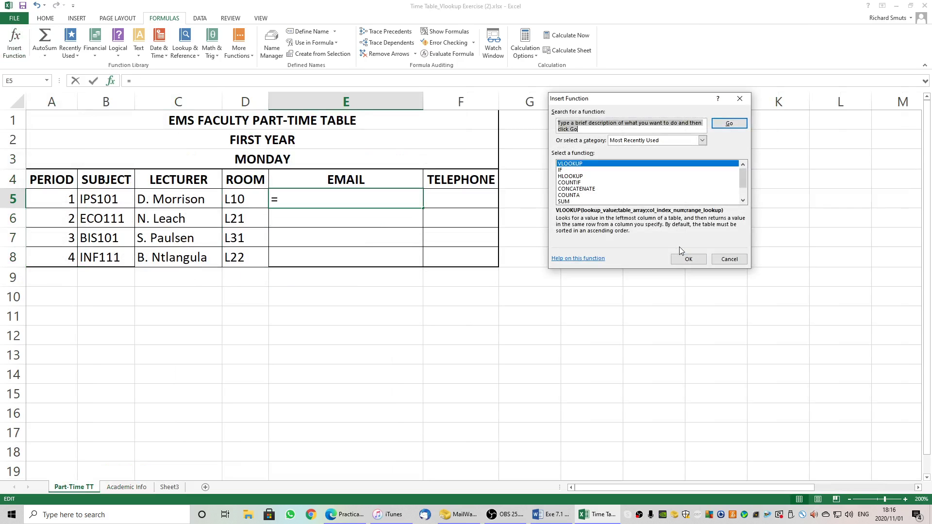
{"action": "left_click", "coordinate": [687, 259]}
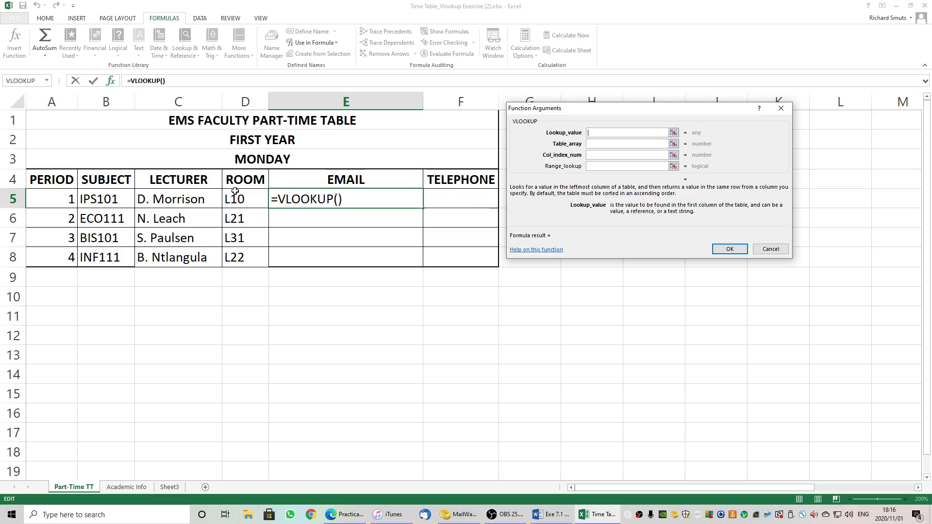
{"action": "left_click", "coordinate": [103, 201]}
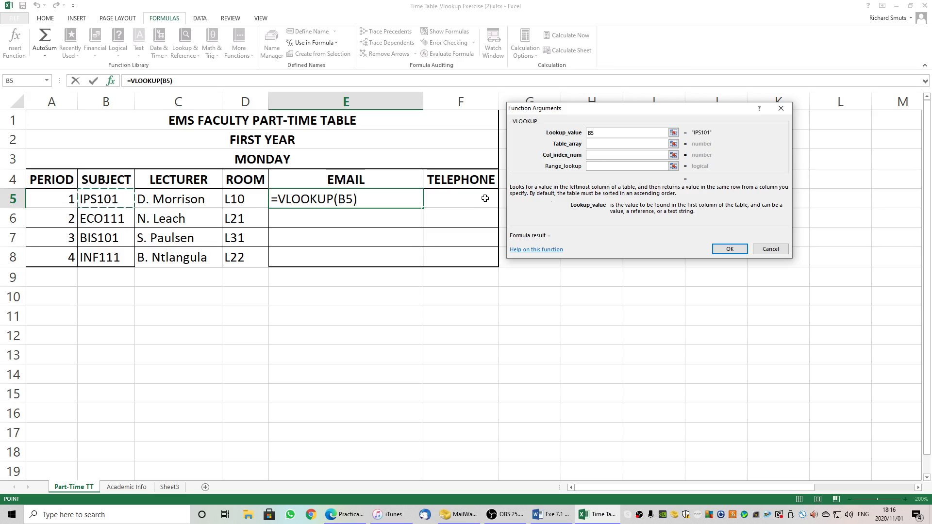
Set the email lookup's table array to the relative range A2:E9 on the Academic Info sheet.
{"action": "left_click", "coordinate": [599, 143]}
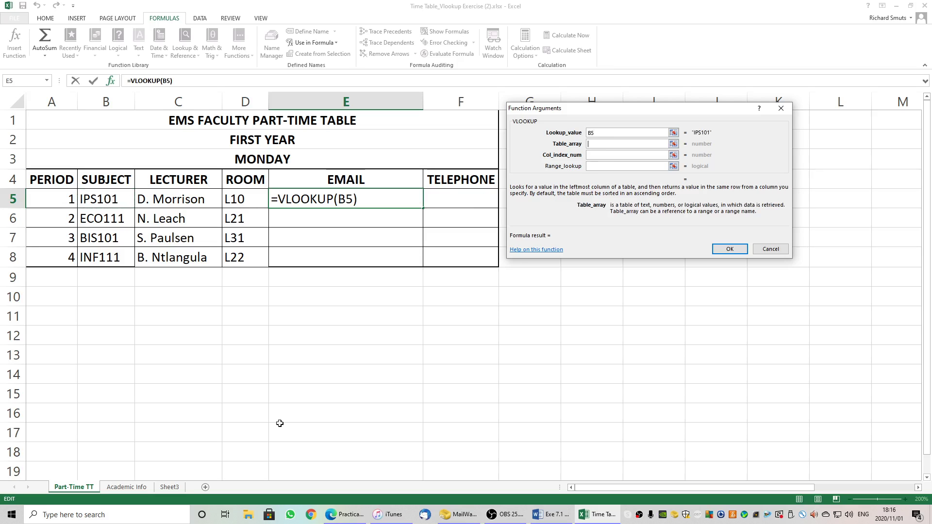
{"action": "left_click", "coordinate": [127, 488]}
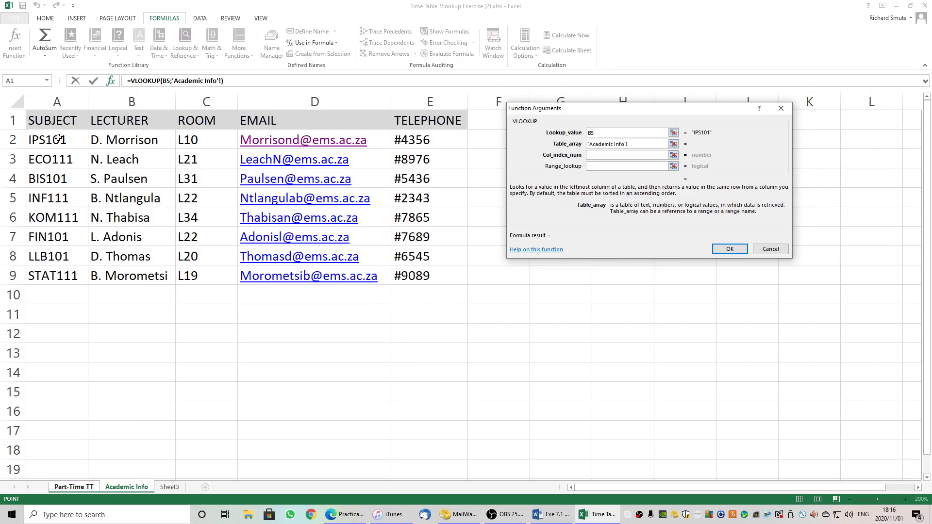
{"action": "left_click_drag", "start_coordinate": [58, 139], "coordinate": [416, 275]}
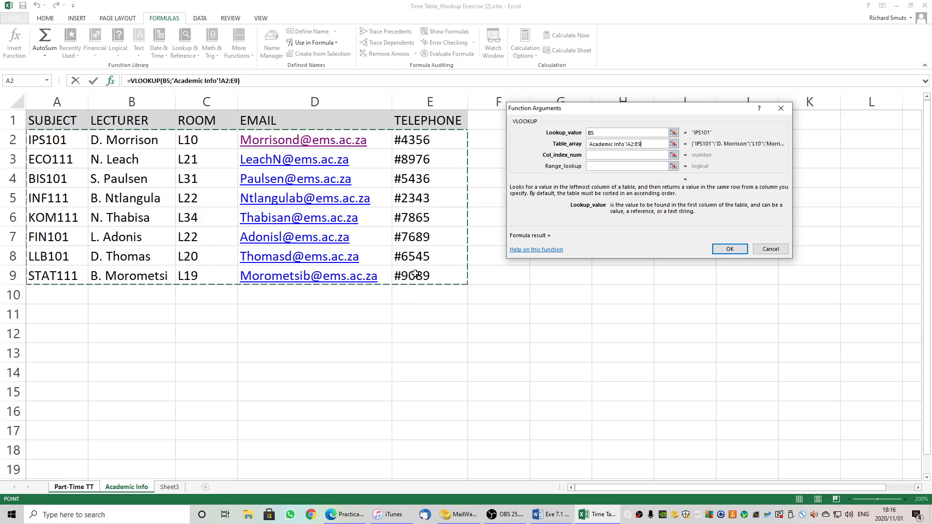
Complete the email VLOOKUP with column index 4 and range lookup FALSE, and fill it down from E5 to E8.
{"action": "left_click", "coordinate": [598, 155]}
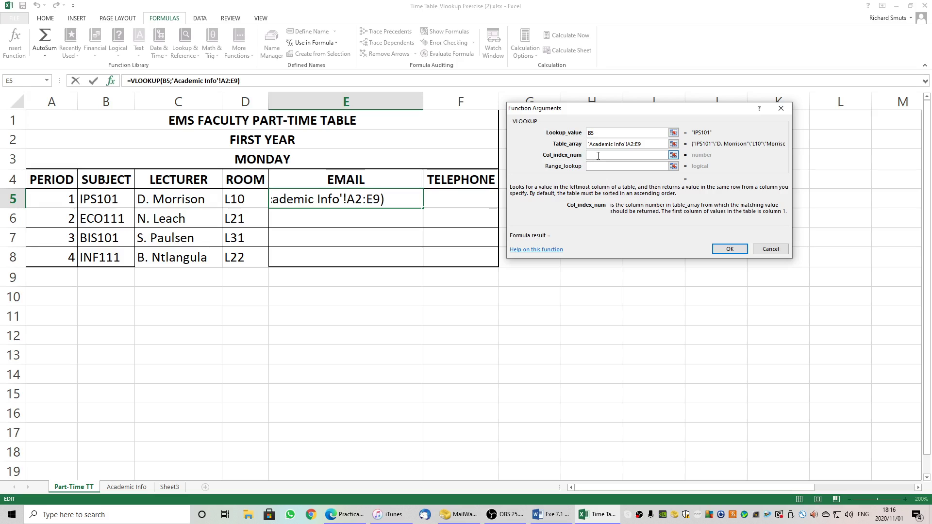
{"action": "type", "text": "4"}
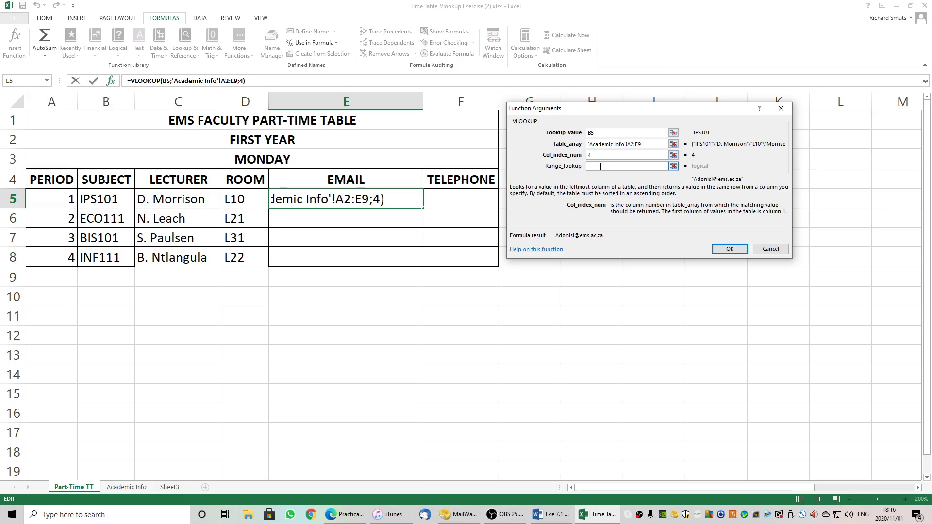
{"action": "left_click", "coordinate": [600, 167]}
{"action": "type", "text": "FALSE"}
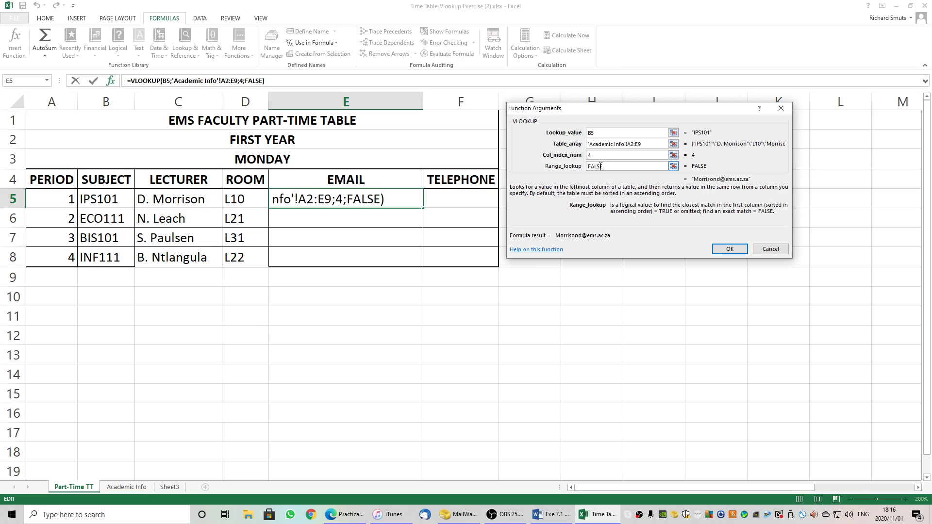
{"action": "key", "text": "Return"}
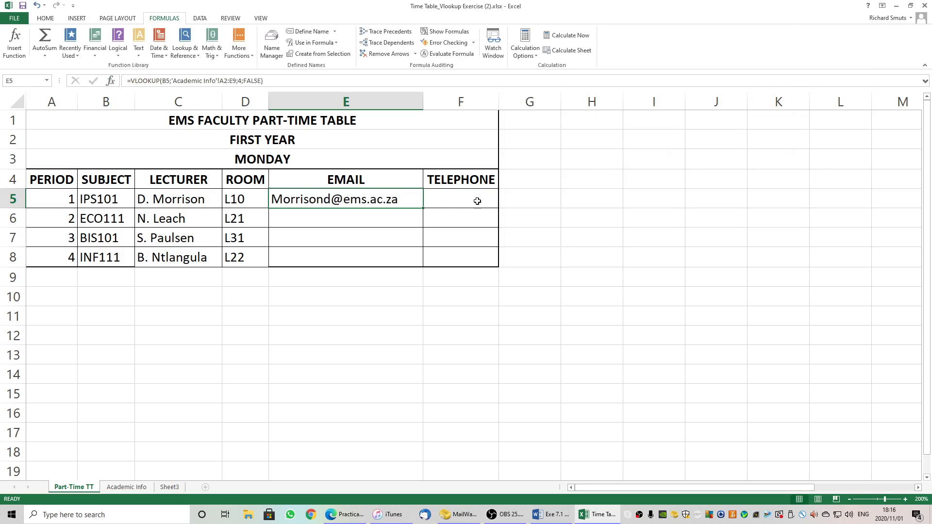
{"action": "left_click_drag", "start_coordinate": [423, 209], "coordinate": [422, 267]}
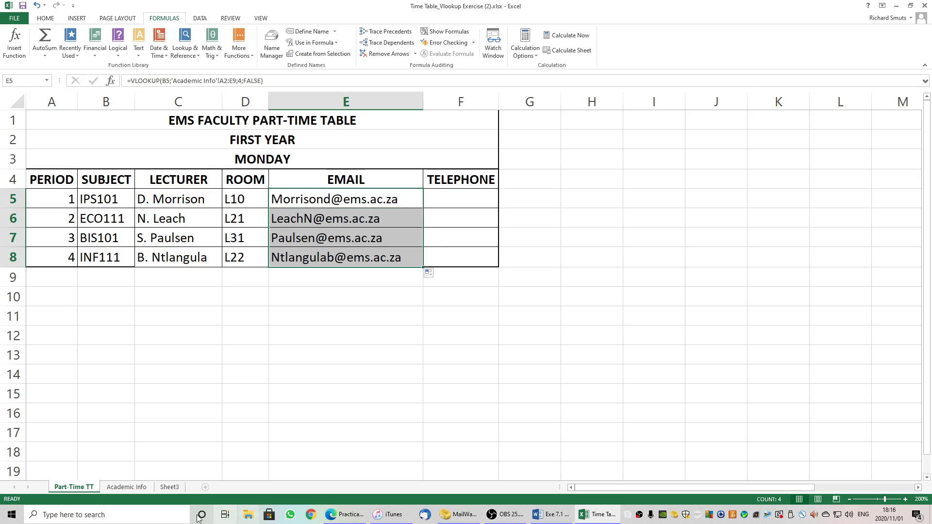
Return to the Academic Info sheet and highlight the subject codes in A2:A9 to review the lookup column.
{"action": "left_click", "coordinate": [138, 487]}
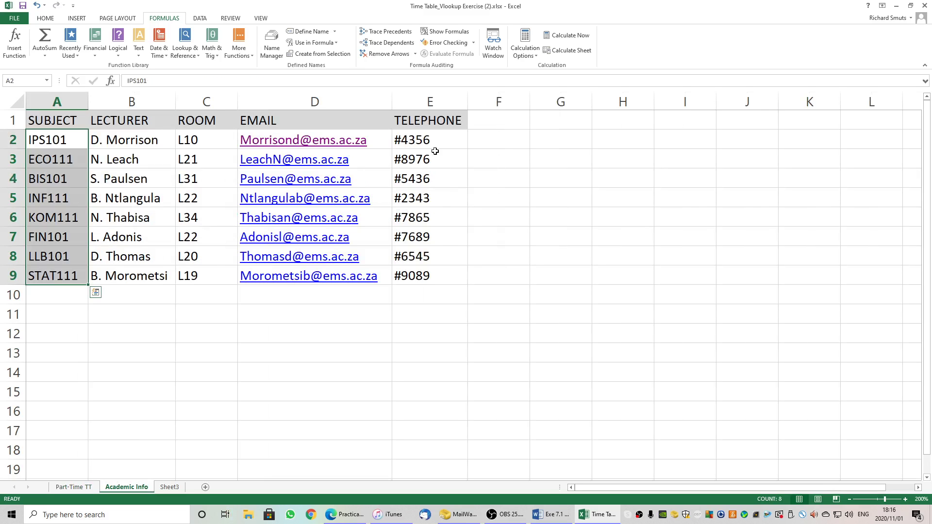
{"action": "left_click", "coordinate": [432, 326]}
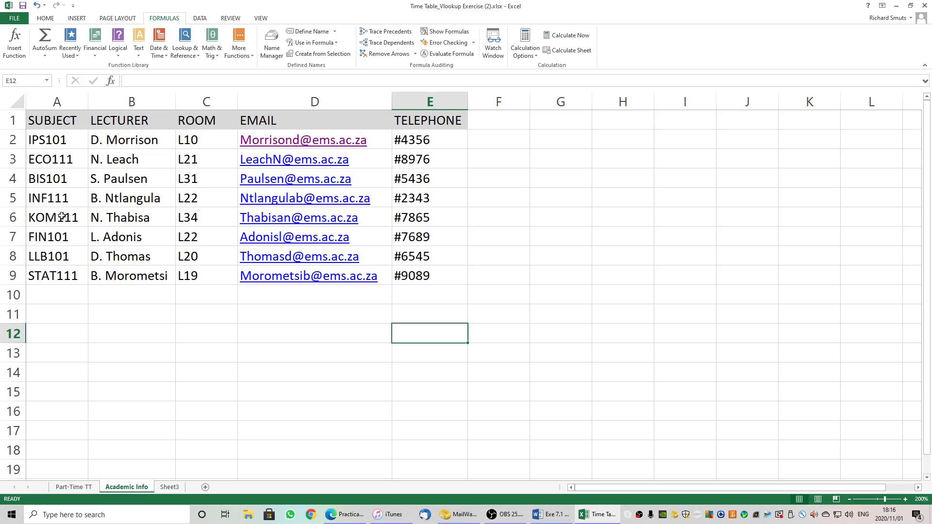
{"action": "left_click_drag", "start_coordinate": [60, 150], "coordinate": [59, 273]}
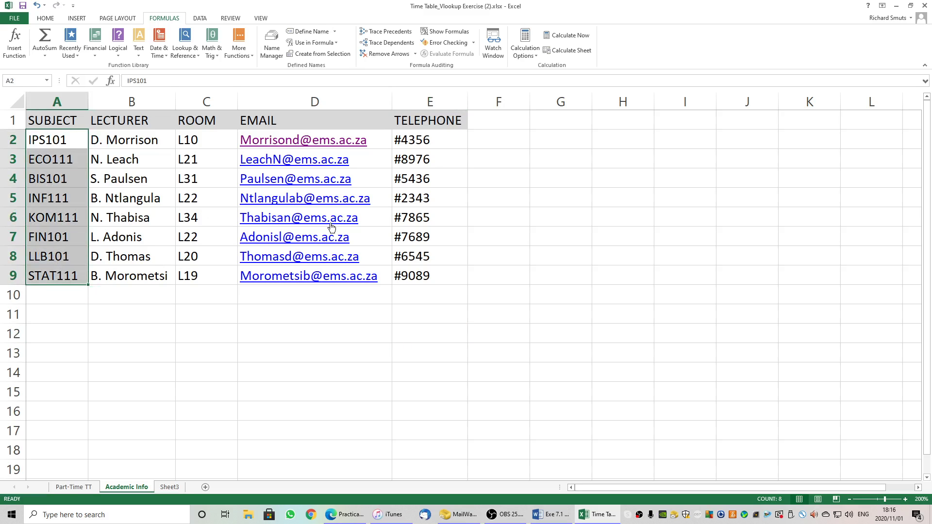
Return to the Part-Time TT sheet and start a VLOOKUP function in the first TELEPHONE cell, F5, with B5 as the lookup value.
{"action": "left_click", "coordinate": [169, 487]}
{"action": "left_click", "coordinate": [126, 487]}
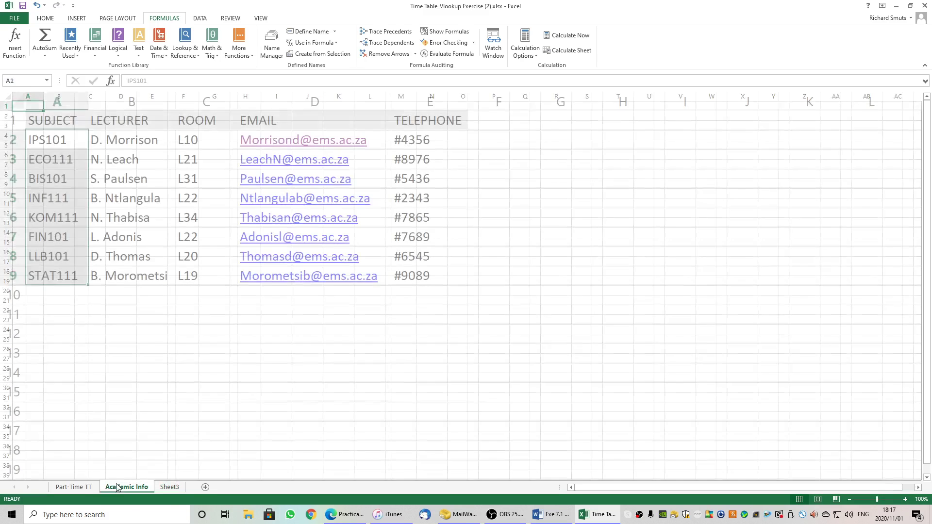
{"action": "left_click", "coordinate": [73, 487]}
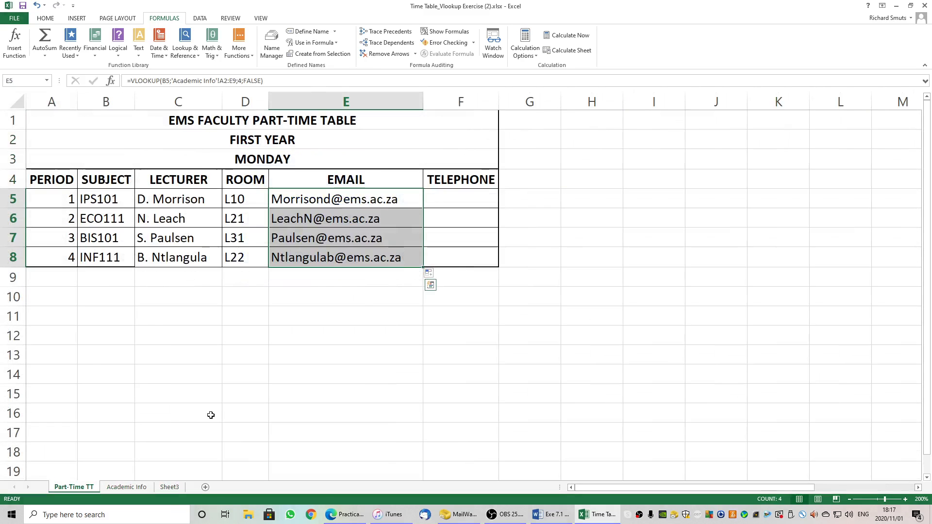
{"action": "left_click", "coordinate": [463, 204]}
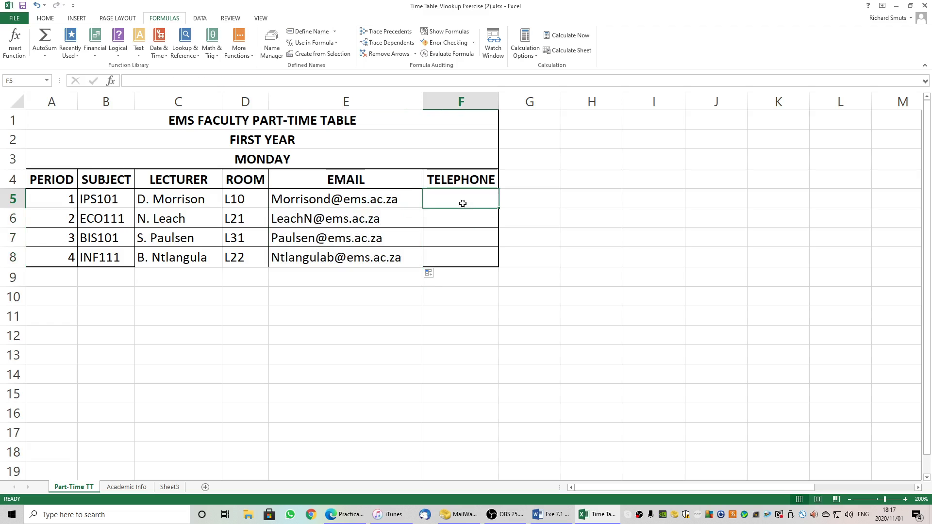
{"action": "left_click", "coordinate": [18, 56]}
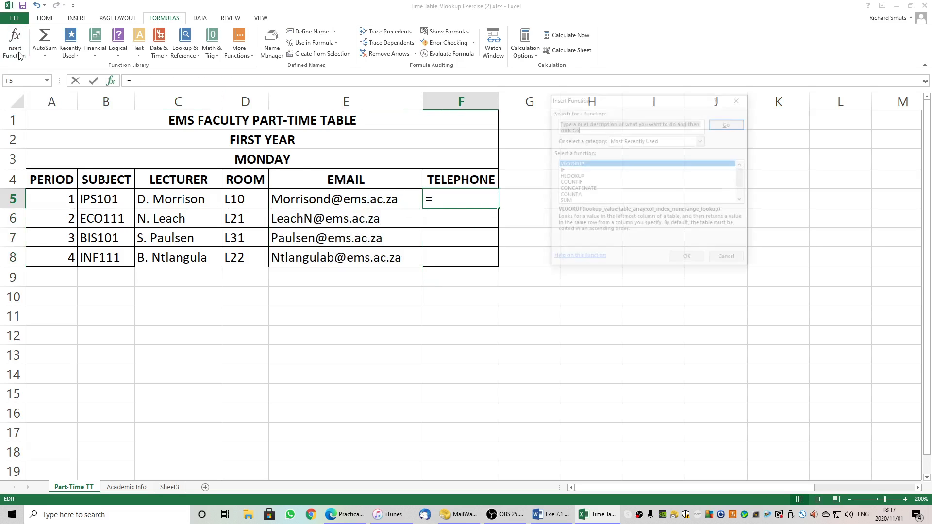
{"action": "left_click", "coordinate": [686, 258]}
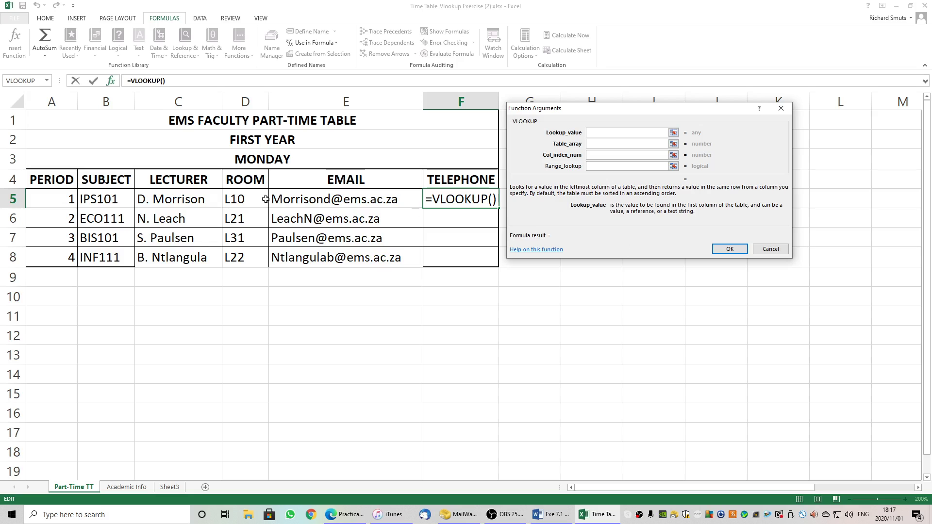
{"action": "left_click", "coordinate": [96, 200]}
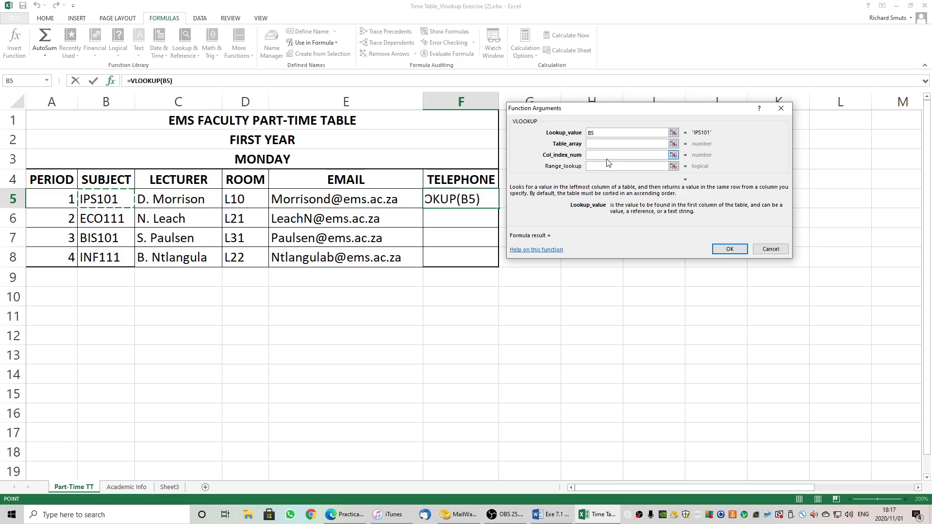
Set the telephone lookup's table array to the absolute range $A$2:$E$9 on the Academic Info sheet.
{"action": "left_click", "coordinate": [604, 144]}
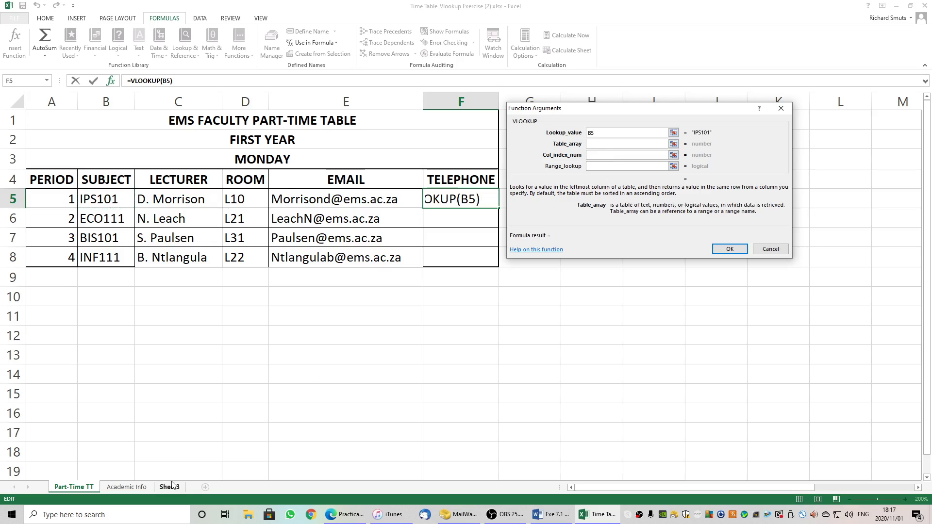
{"action": "left_click", "coordinate": [127, 487]}
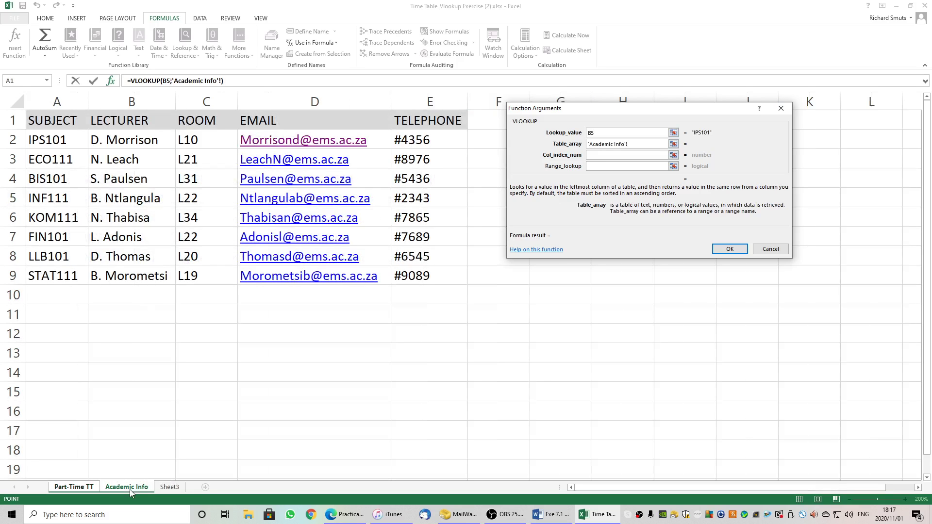
{"action": "left_click_drag", "start_coordinate": [63, 144], "coordinate": [427, 276]}
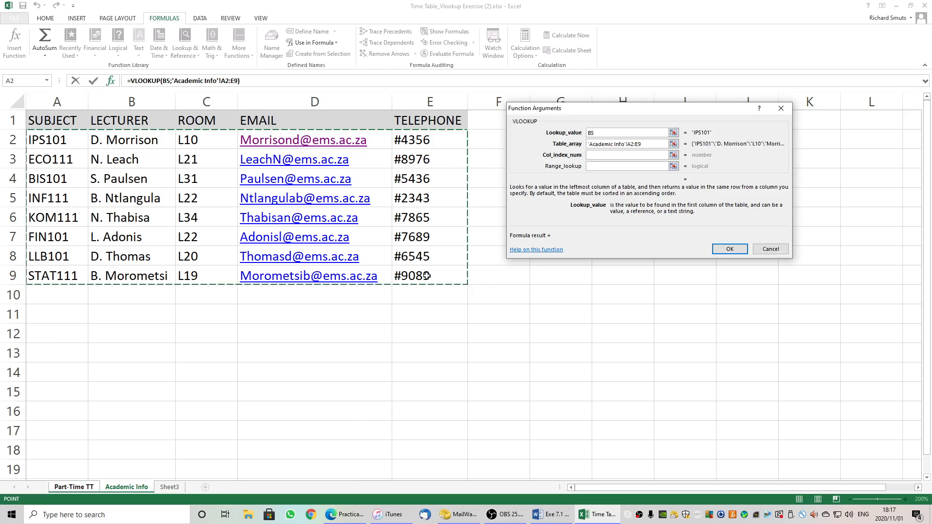
{"action": "key", "text": "F4"}
Complete the telephone VLOOKUP with column index 5 and range lookup FALSE, and fill it down from F5 to F8.
{"action": "left_click", "coordinate": [597, 154]}
{"action": "type", "text": "5"}
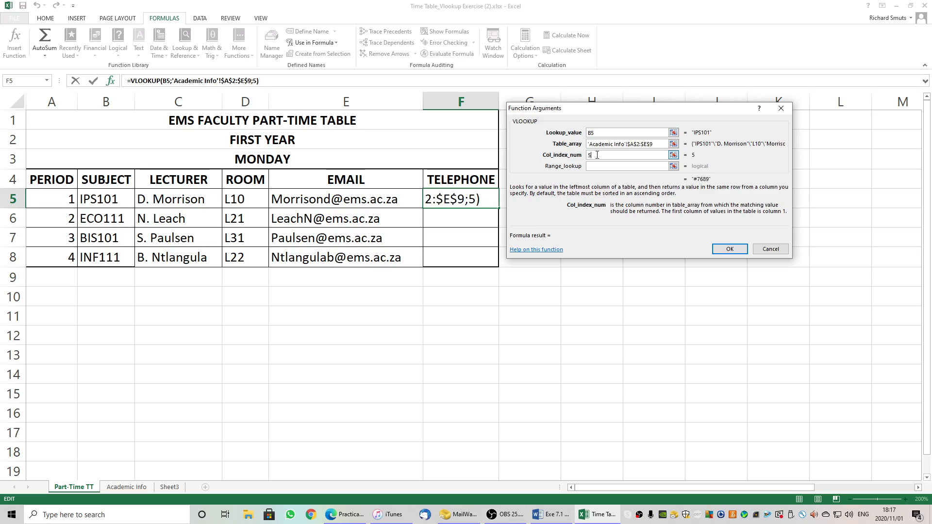
{"action": "left_click", "coordinate": [604, 167]}
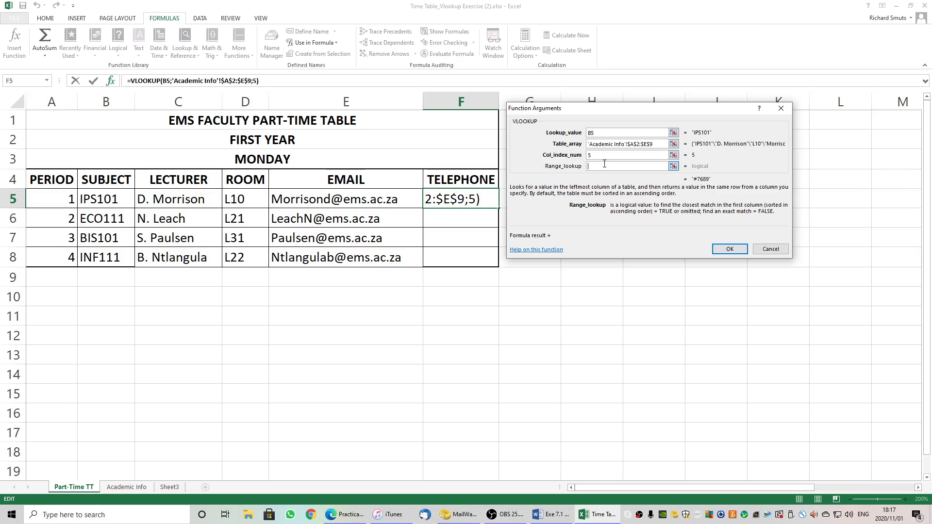
{"action": "type", "text": "FALSE"}
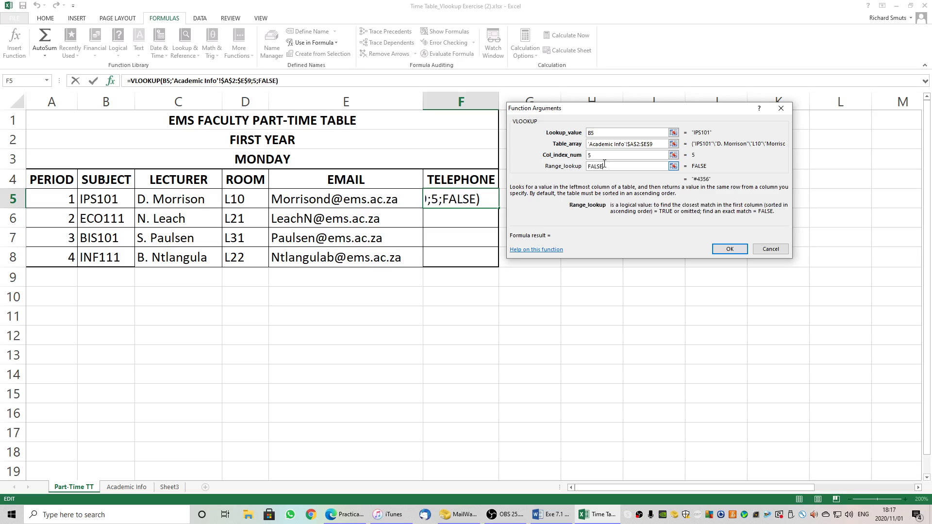
{"action": "left_click", "coordinate": [728, 249]}
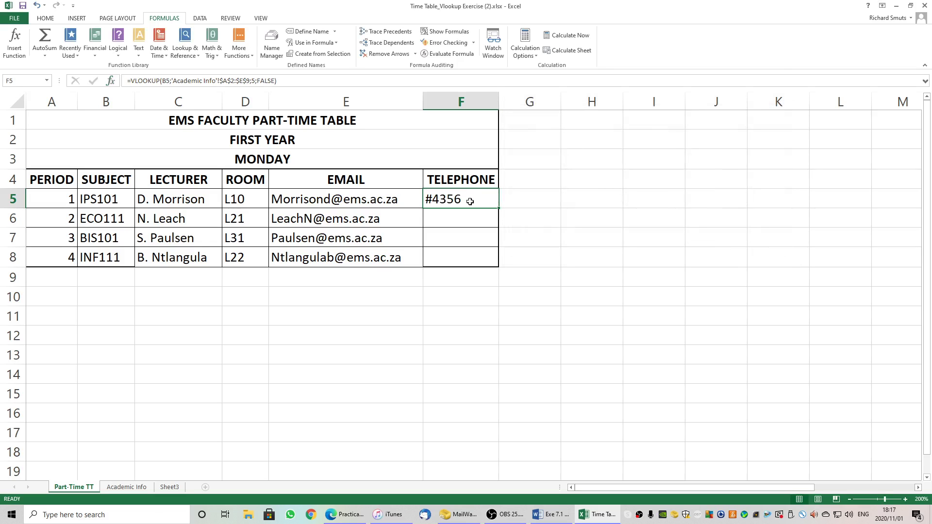
{"action": "left_click_drag", "start_coordinate": [500, 209], "coordinate": [499, 262]}
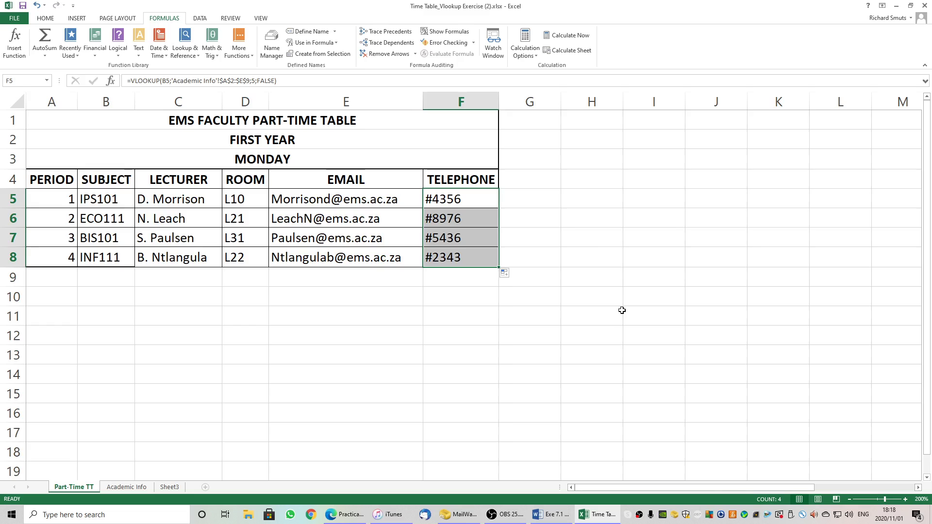
Show the timetable's formulas to compare the table array references across the lookup columns, and switch back to displaying values.
{"action": "key", "text": "ctrl+grave"}
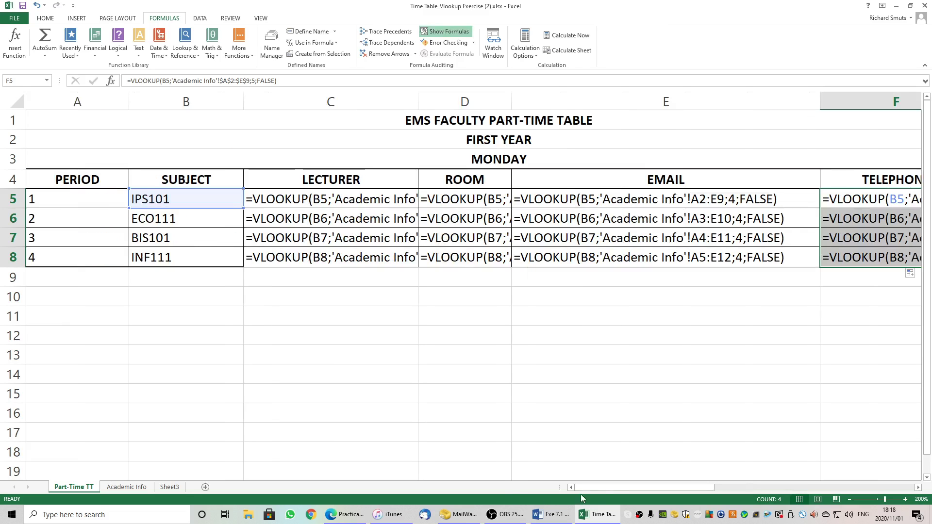
{"action": "left_click_drag", "start_coordinate": [602, 488], "coordinate": [572, 488]}
{"action": "key", "text": "ctrl+grave"}
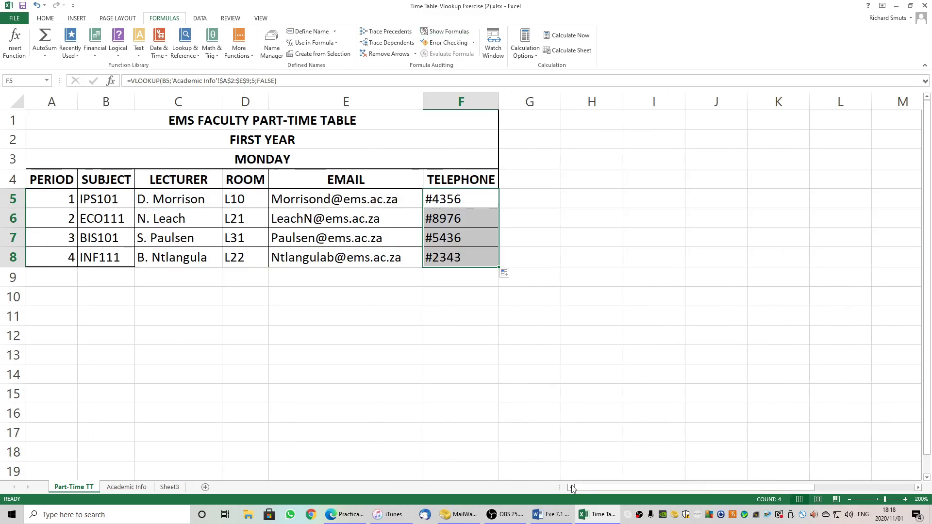
Review the lookup value in B5 and the function arguments of the telephone VLOOKUP in F5, leaving them as they are.
{"action": "left_click", "coordinate": [99, 201]}
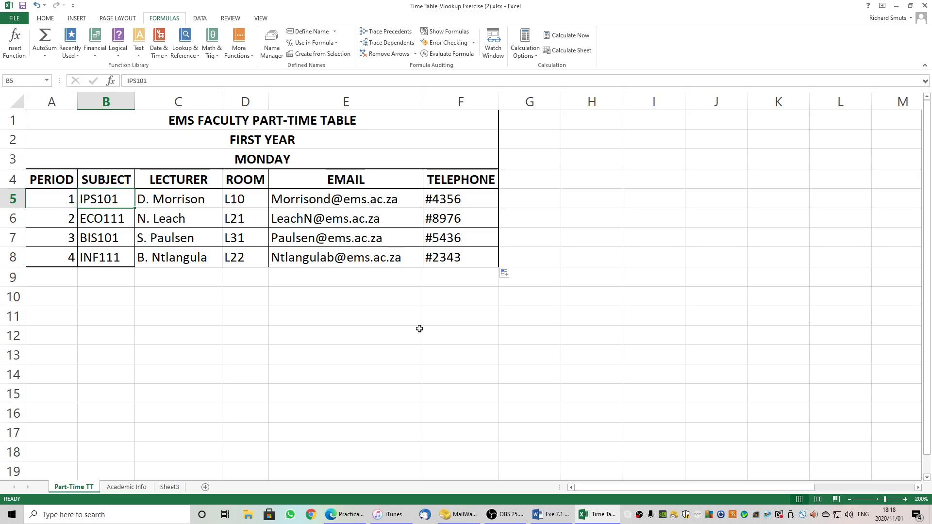
{"action": "left_click", "coordinate": [471, 197]}
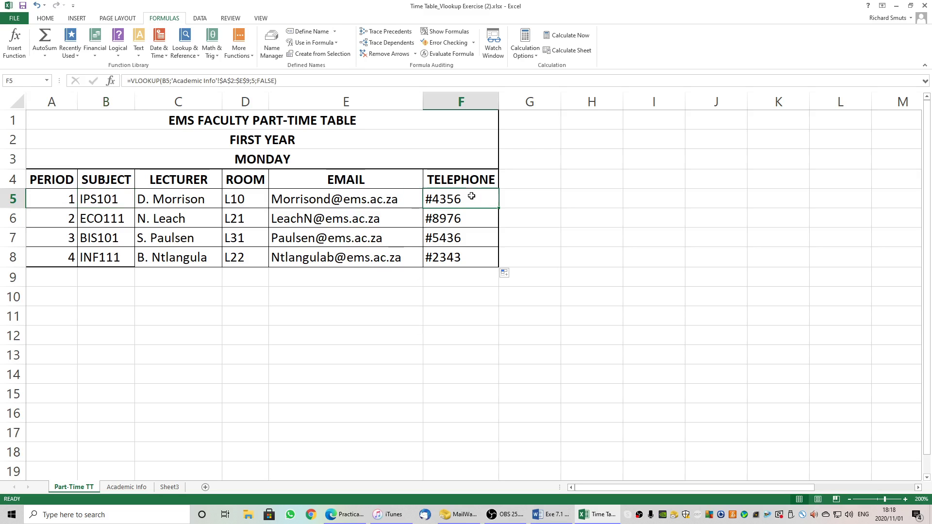
{"action": "left_click", "coordinate": [14, 43]}
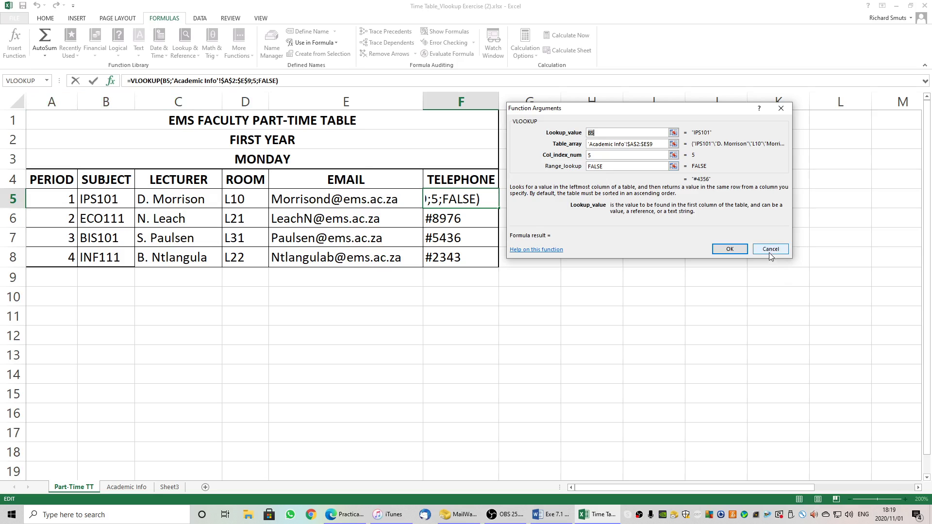
{"action": "left_click", "coordinate": [729, 248]}
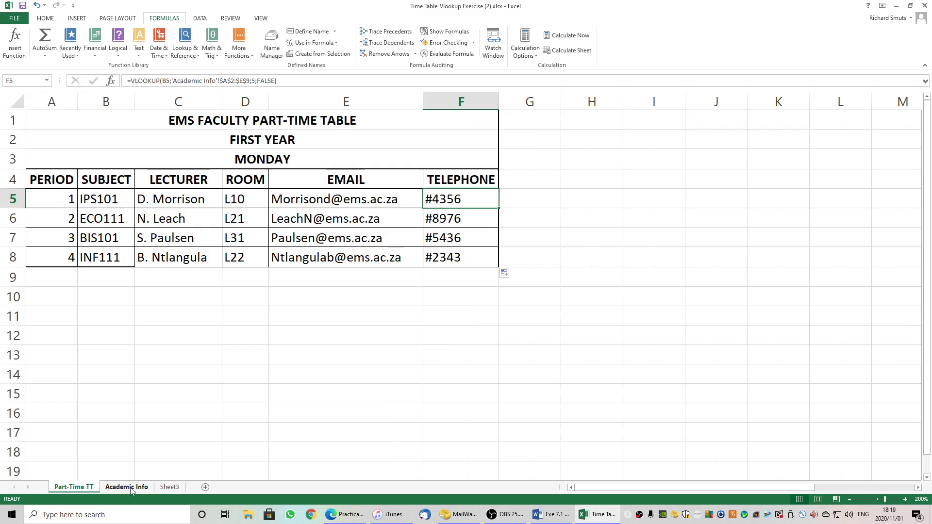
Open the Academic Info sheet and highlight the lecturer to telephone columns, B1:E9, to review the data returned by the lookups.
{"action": "left_click", "coordinate": [129, 489]}
{"action": "left_click_drag", "start_coordinate": [136, 123], "coordinate": [179, 144]}
{"action": "left_click_drag", "start_coordinate": [378, 225], "coordinate": [439, 276]}
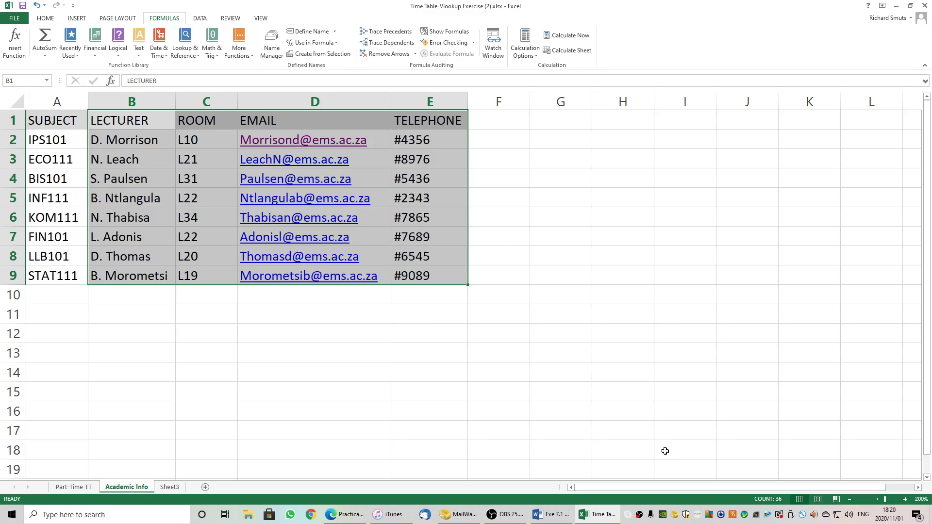
{"action": "mouse_move", "coordinate": [512, 519]}
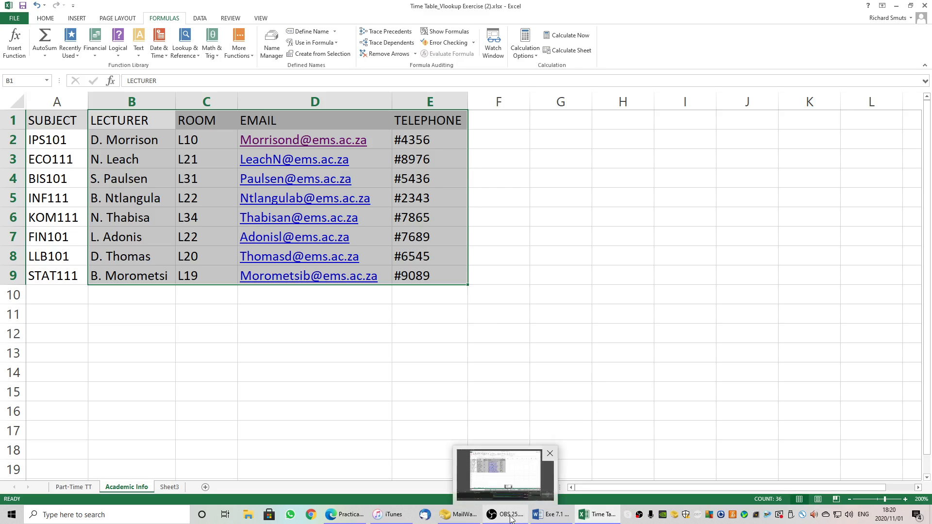